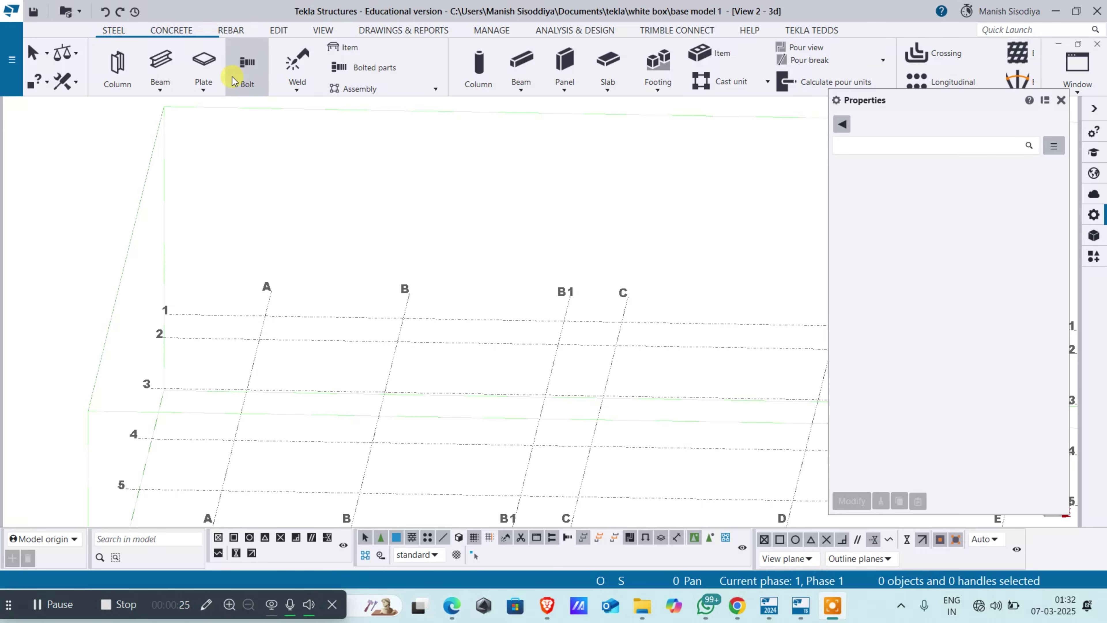
Step: Create an L-shaped concrete wall panel from grid intersection A/1, about 18' along grid line 1 and turning toward grid line 3
scroll(232, 77, down, 3)
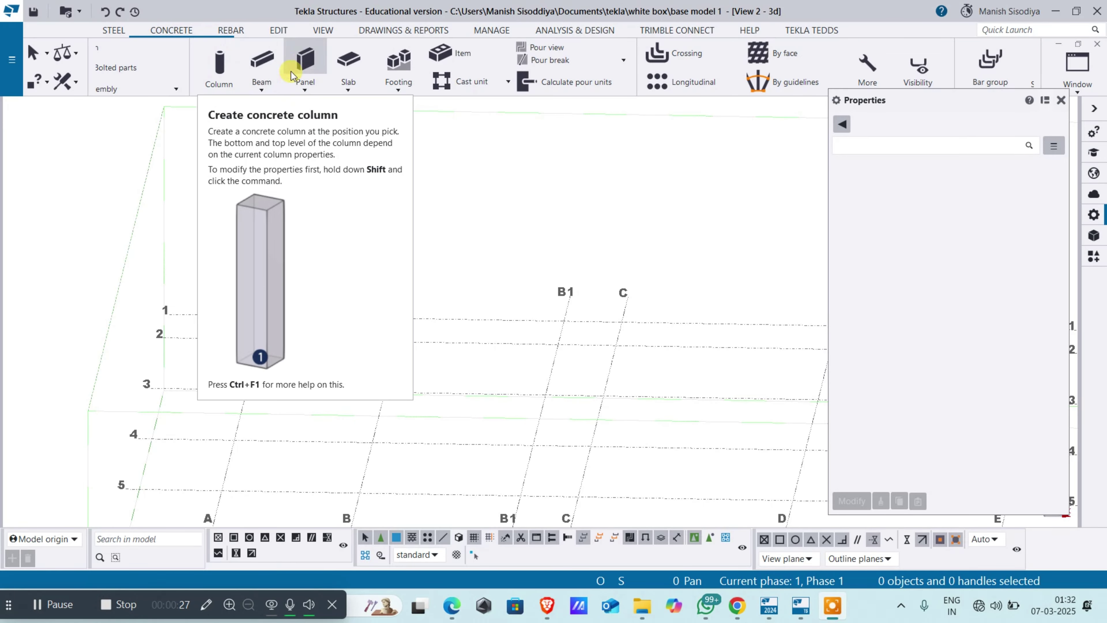
click(303, 87)
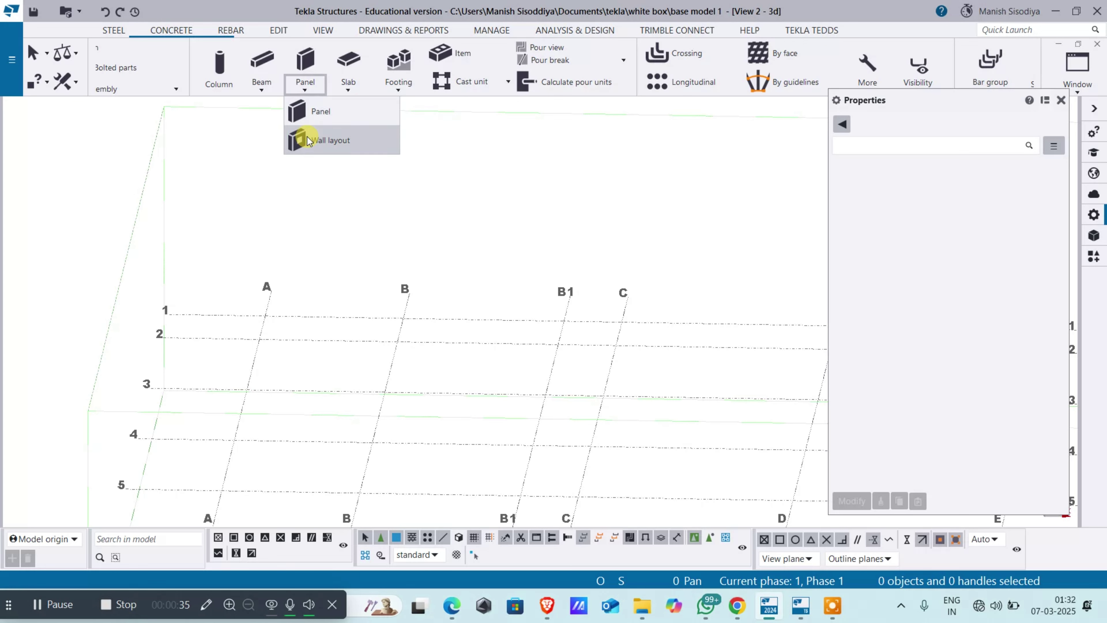
click(316, 124)
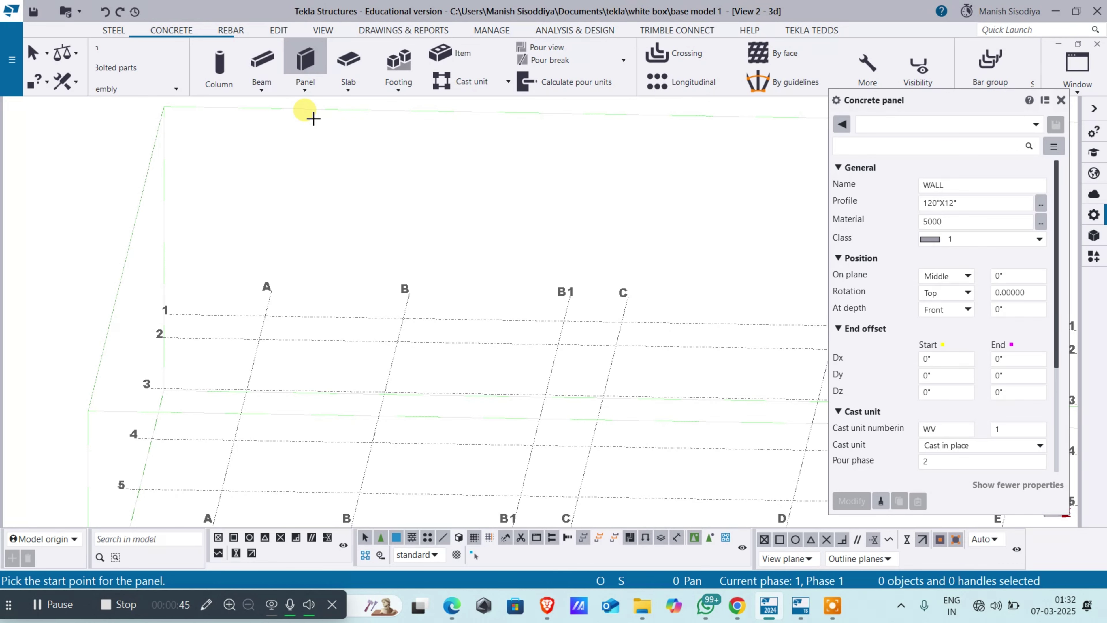
scroll(320, 331, up, 4)
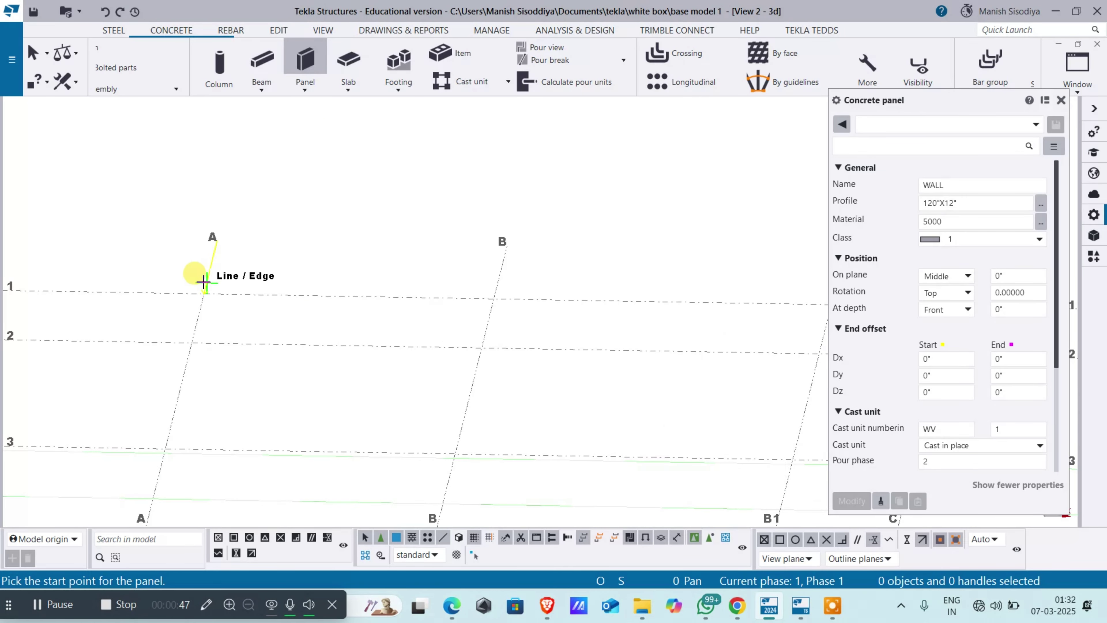
click(204, 292)
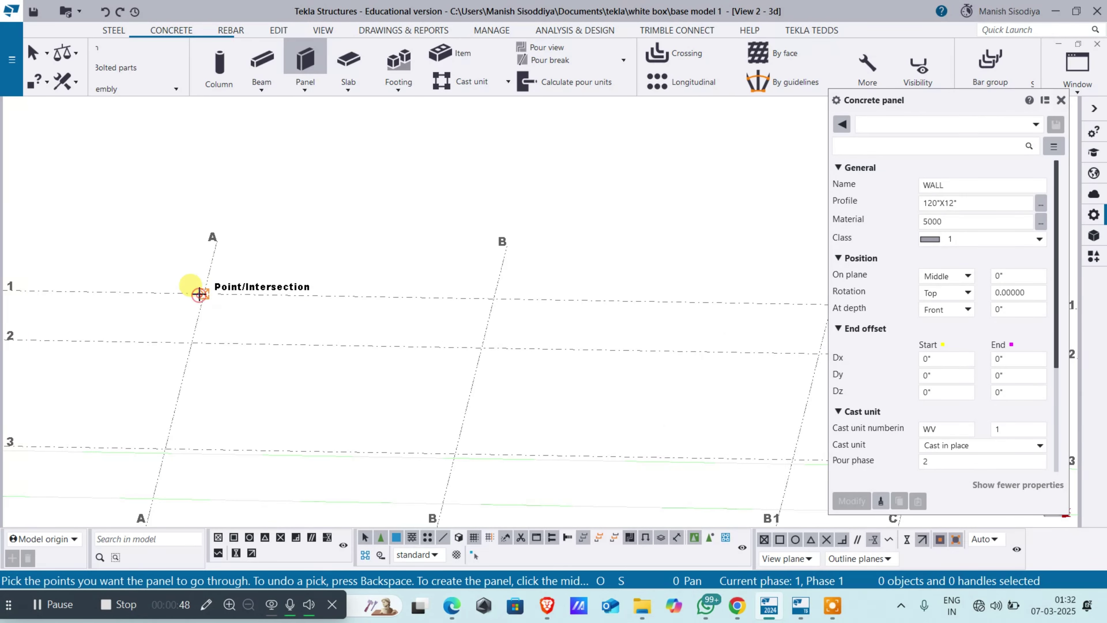
click(350, 293)
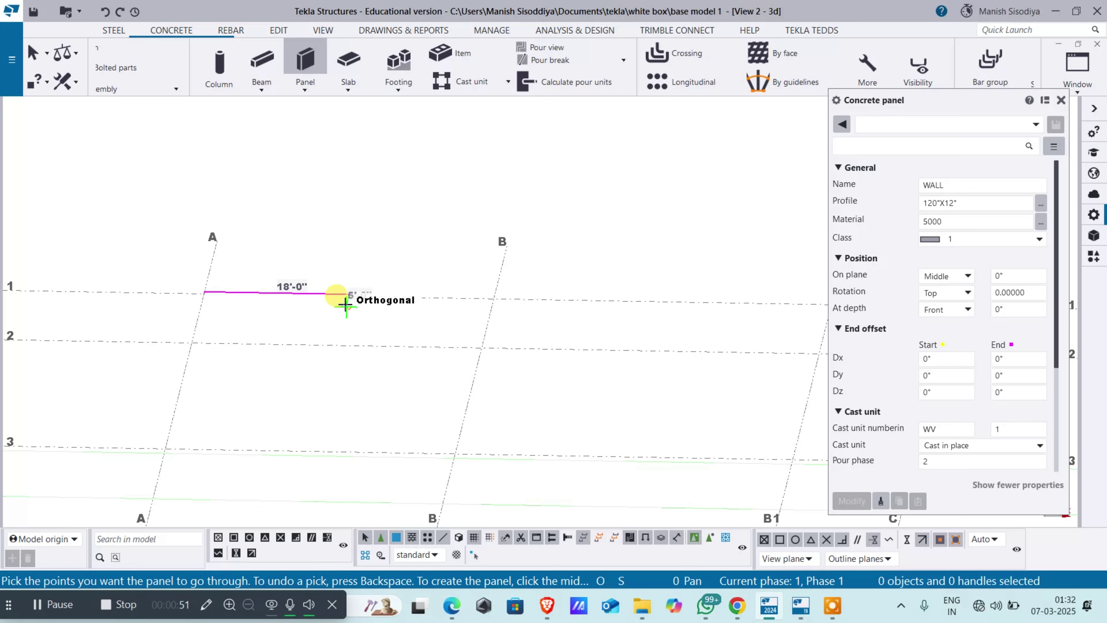
click(316, 407)
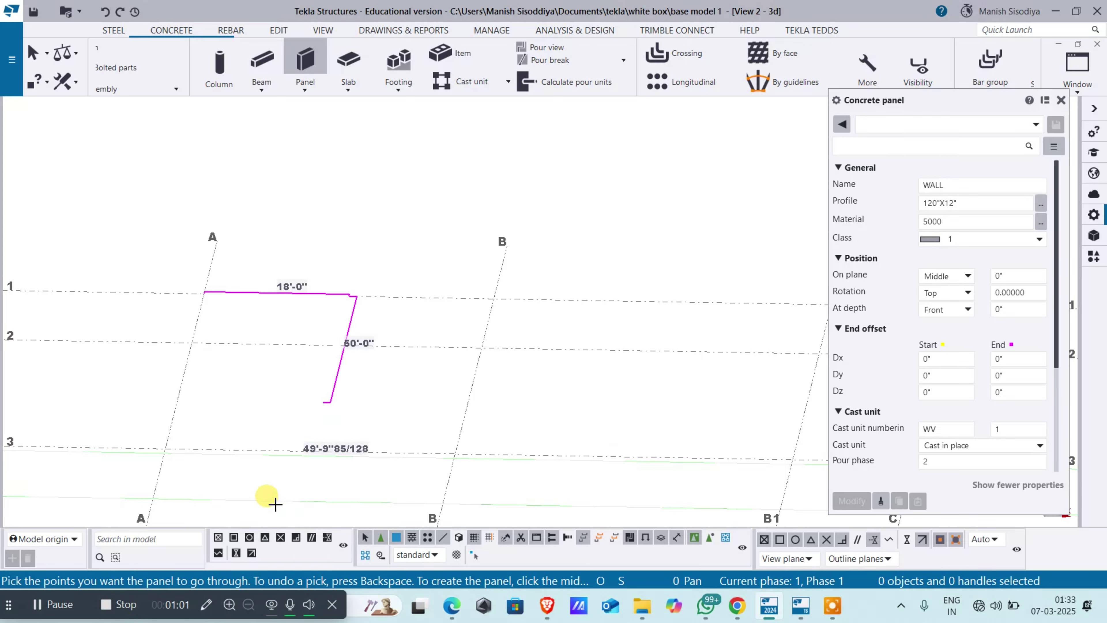
middle_click(272, 449)
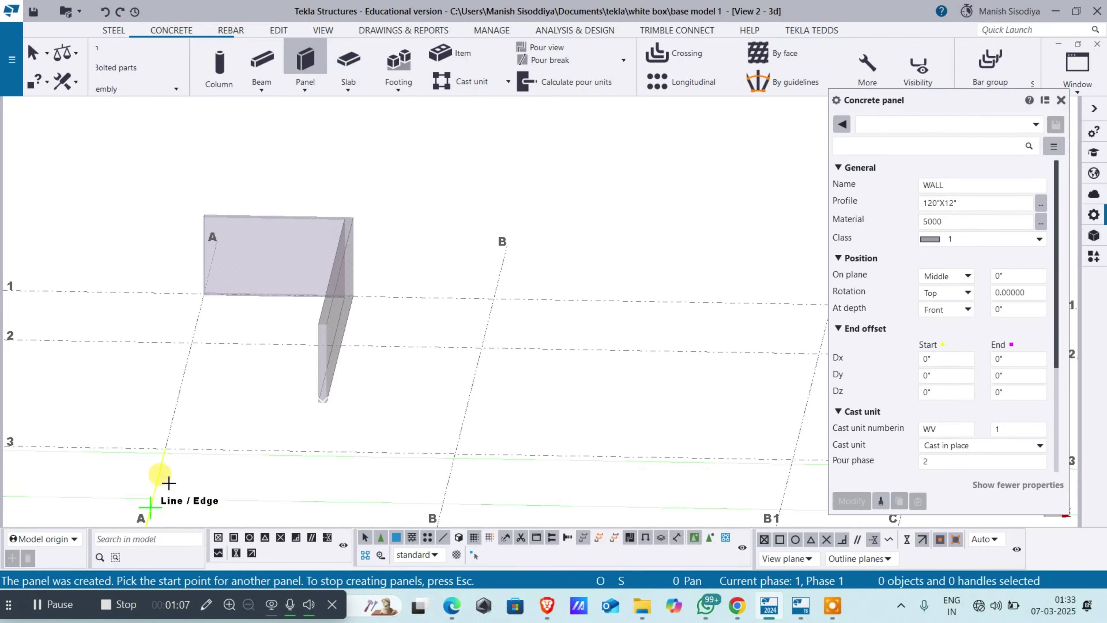
Step: Inspect the L-shaped panel from other angles by rotating the 3D view, and remove it from the model
scroll(227, 406, down, 4)
scroll(185, 395, up, 4)
key(v)
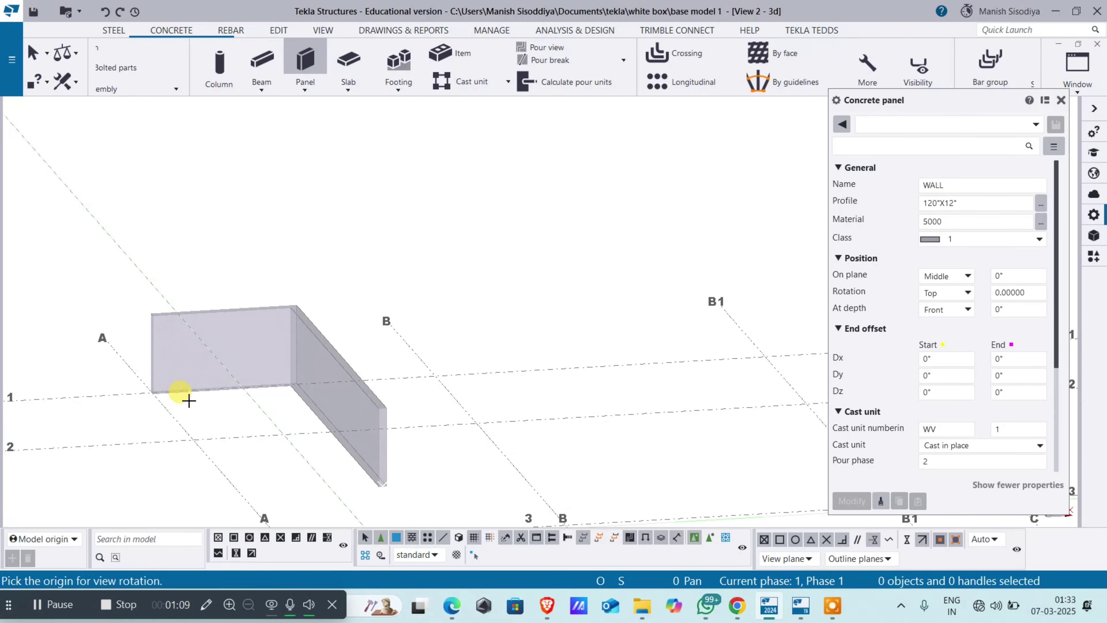
click(216, 394)
drag(234, 414, 403, 442)
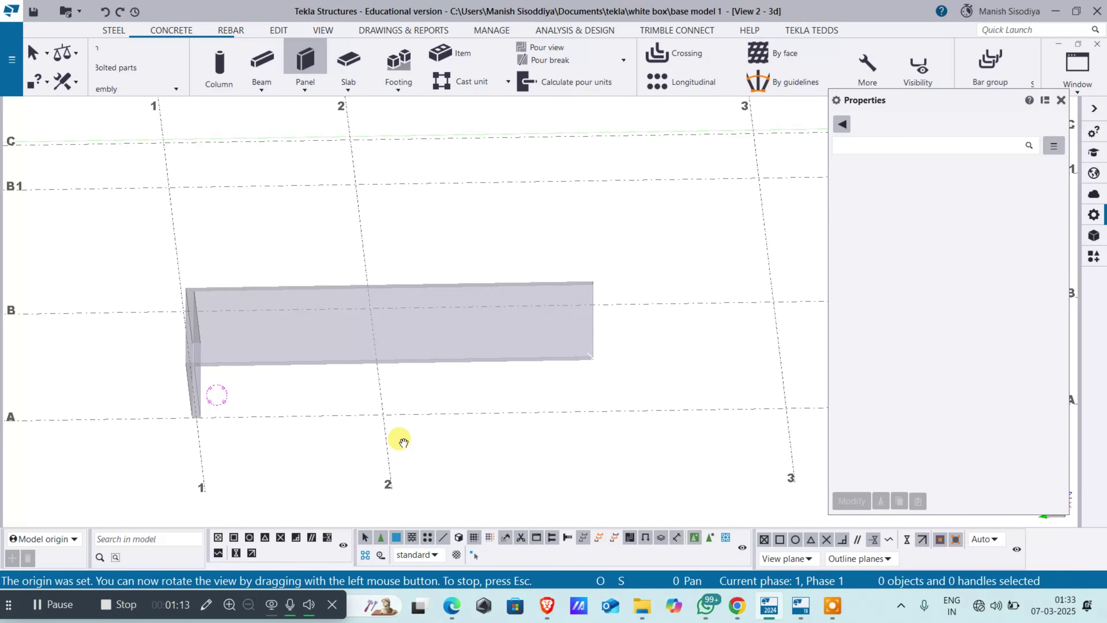
key(Escape)
scroll(384, 379, down, 3)
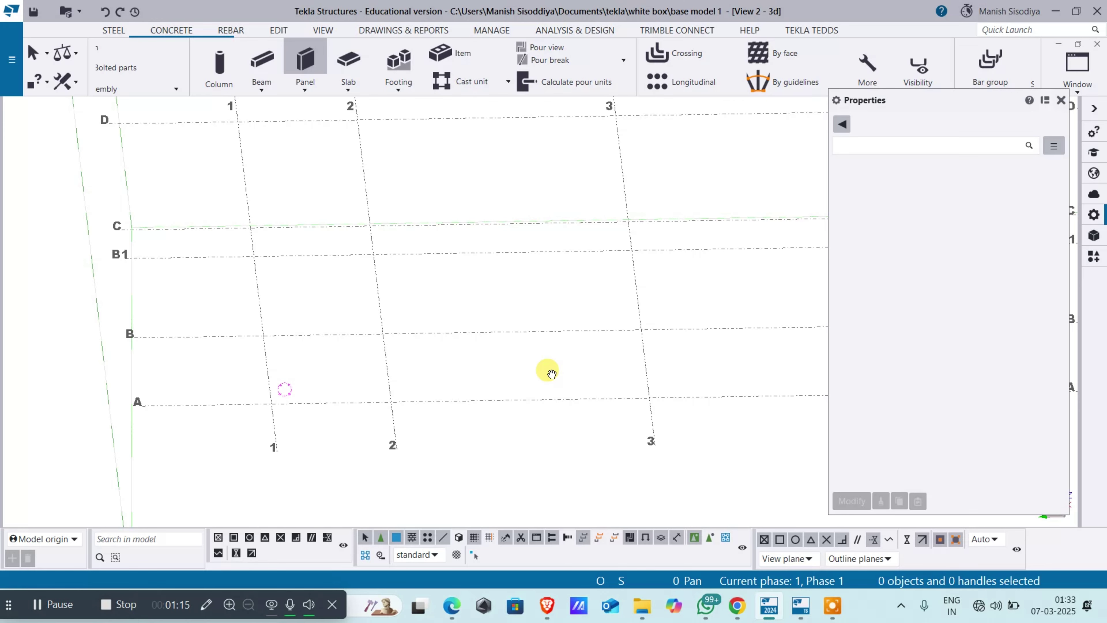
Step: Switch to the plan view and start a concrete panel at grid intersection A/1 with a 15' segment along grid line 1
key(ctrl+p)
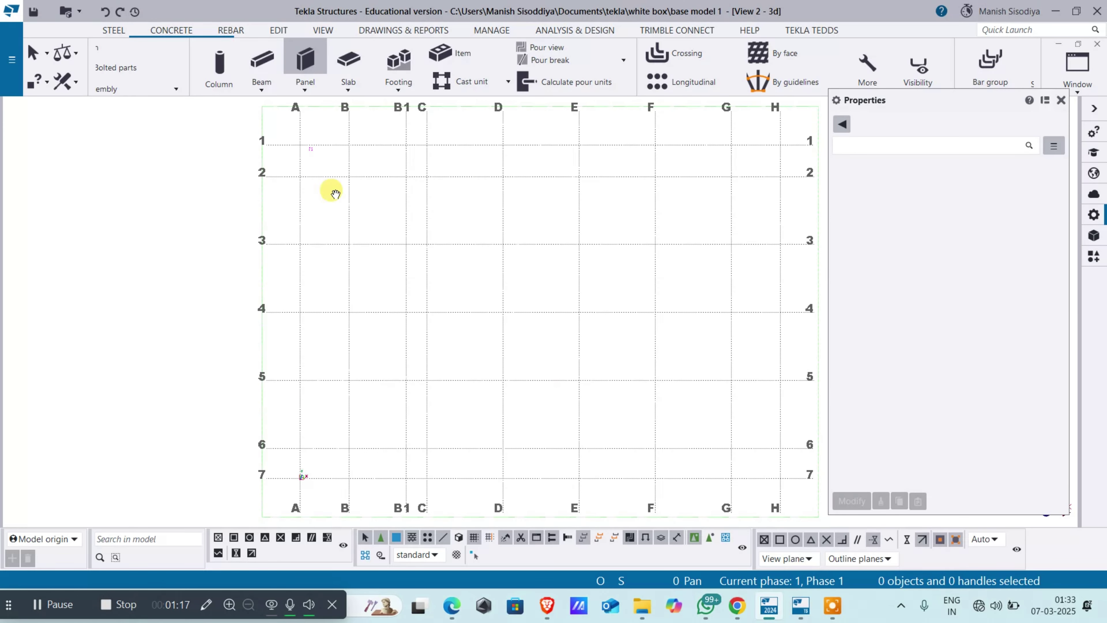
scroll(302, 209, up, 1)
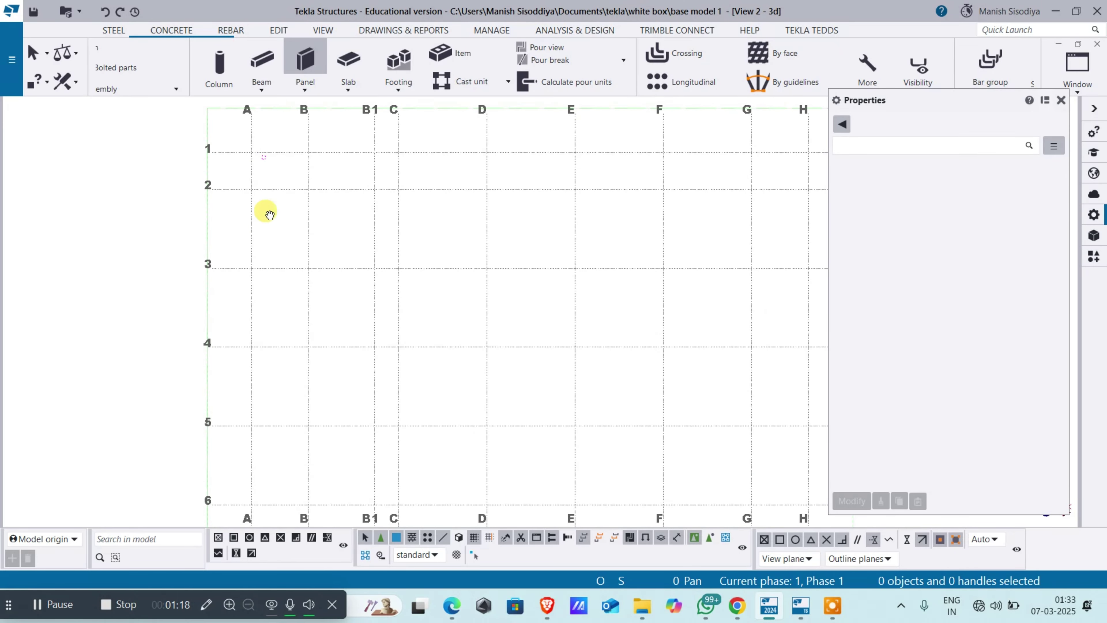
click(303, 81)
click(307, 114)
scroll(208, 168, up, 3)
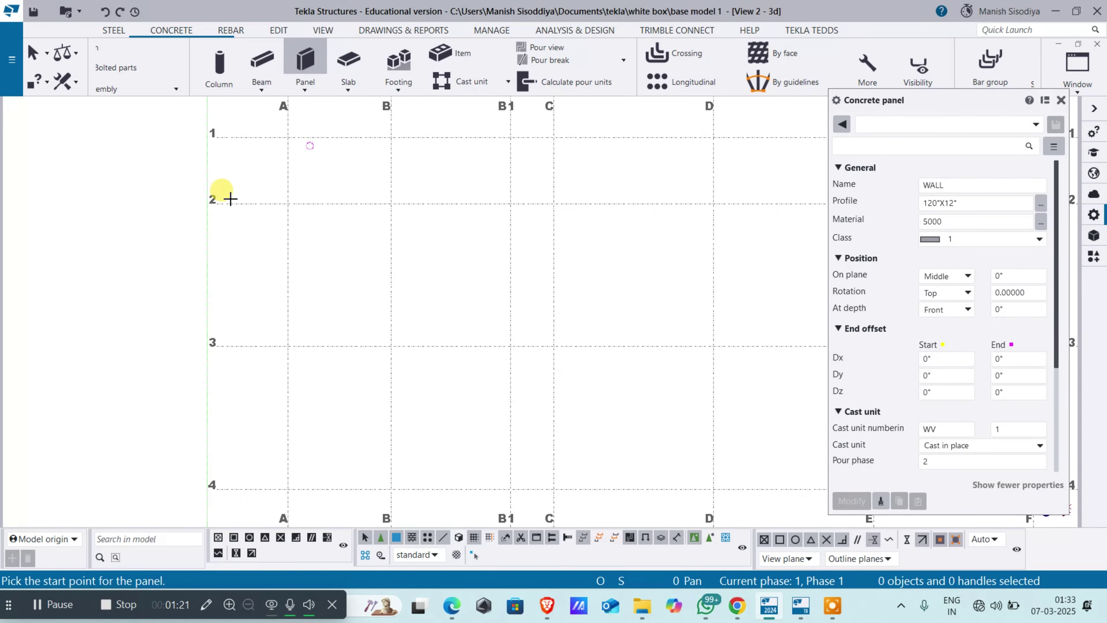
scroll(279, 247, up, 1)
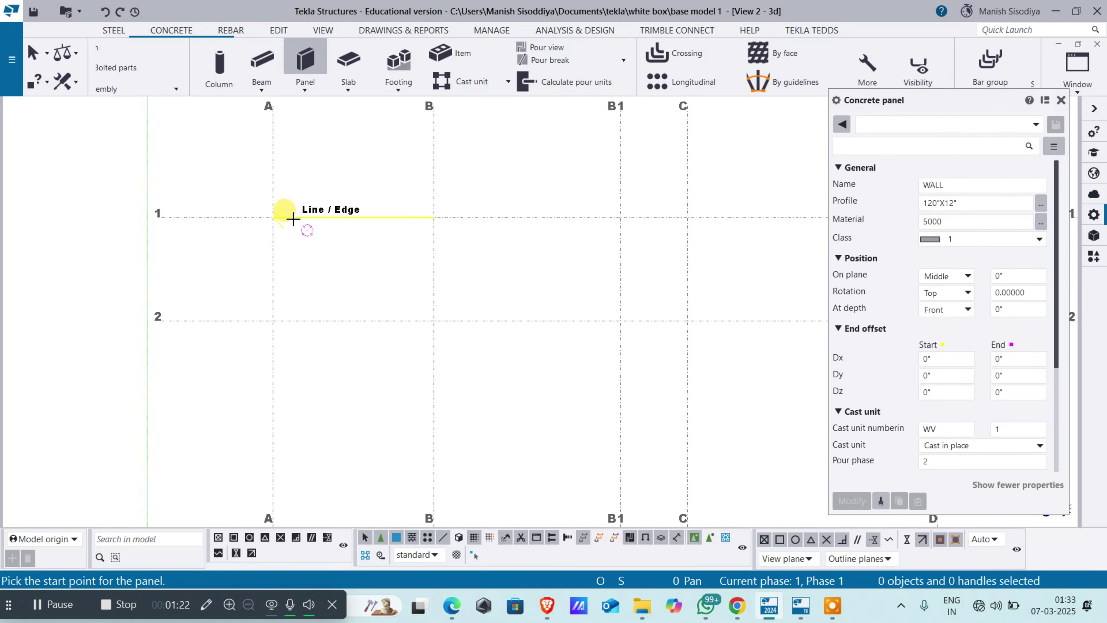
click(273, 218)
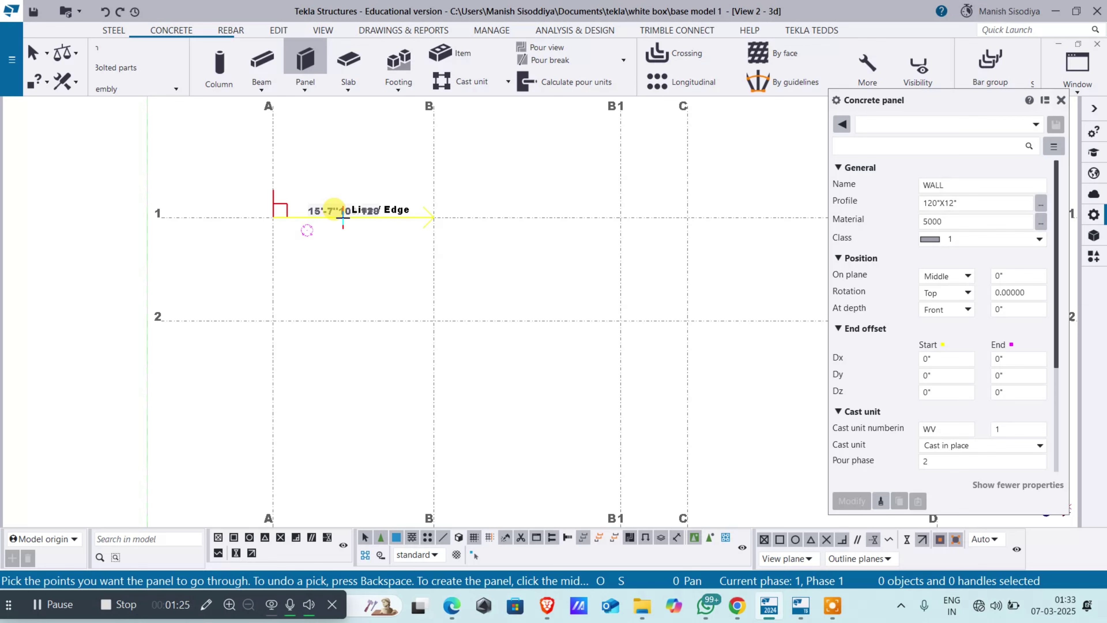
text(15)
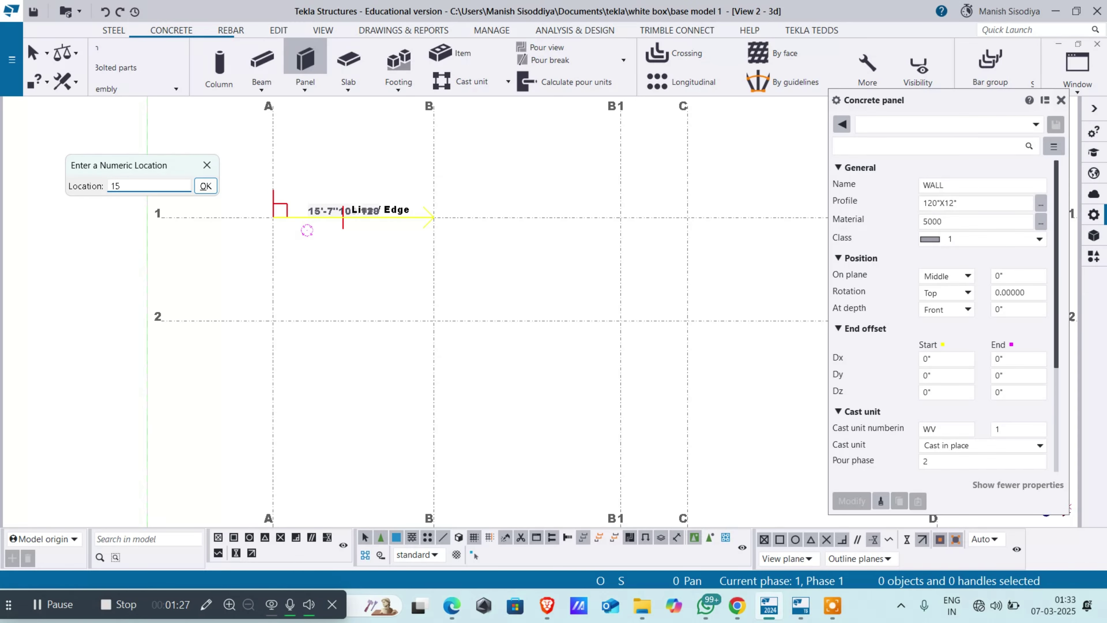
text(')
key(Return)
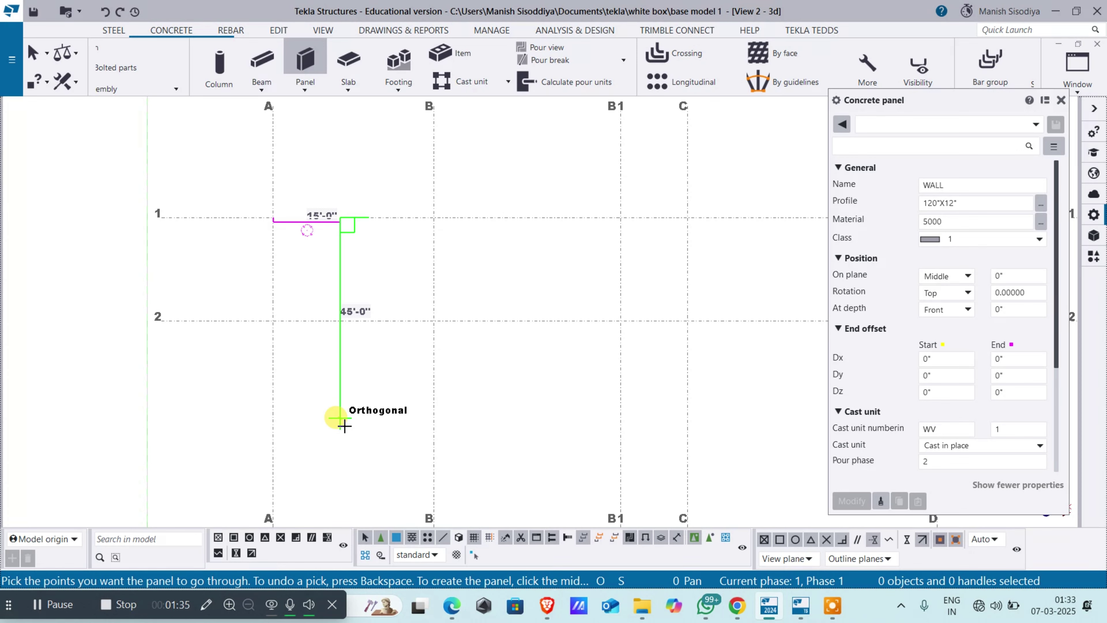
Step: Add a 10' perpendicular segment toward grid line 2 and a 15' segment parallel to grid line 1, and create the panel
text(10)
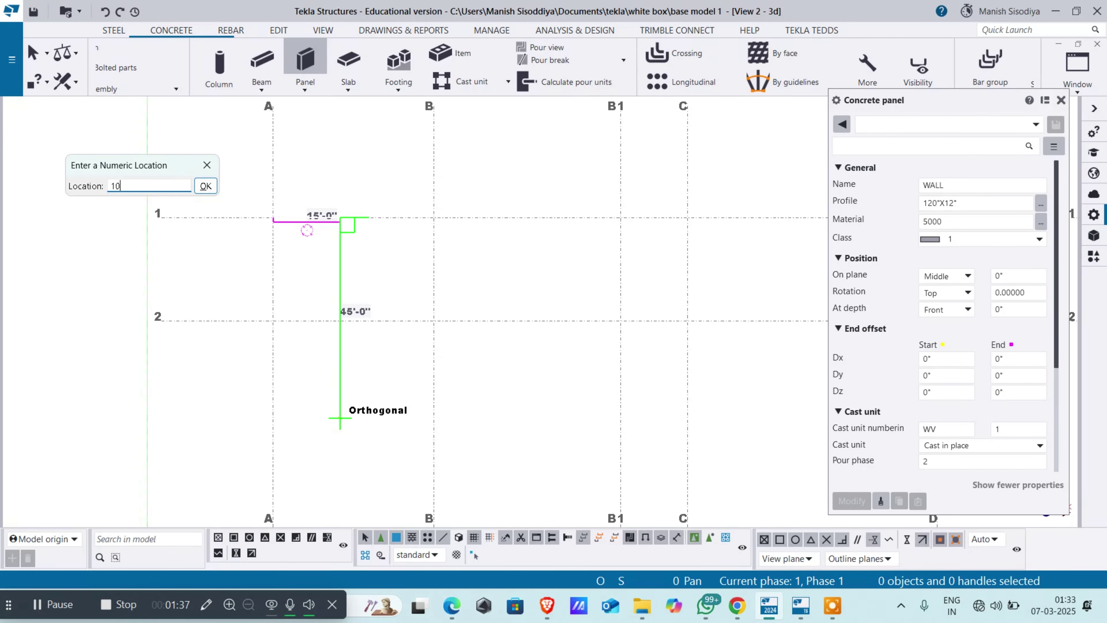
text(')
key(Return)
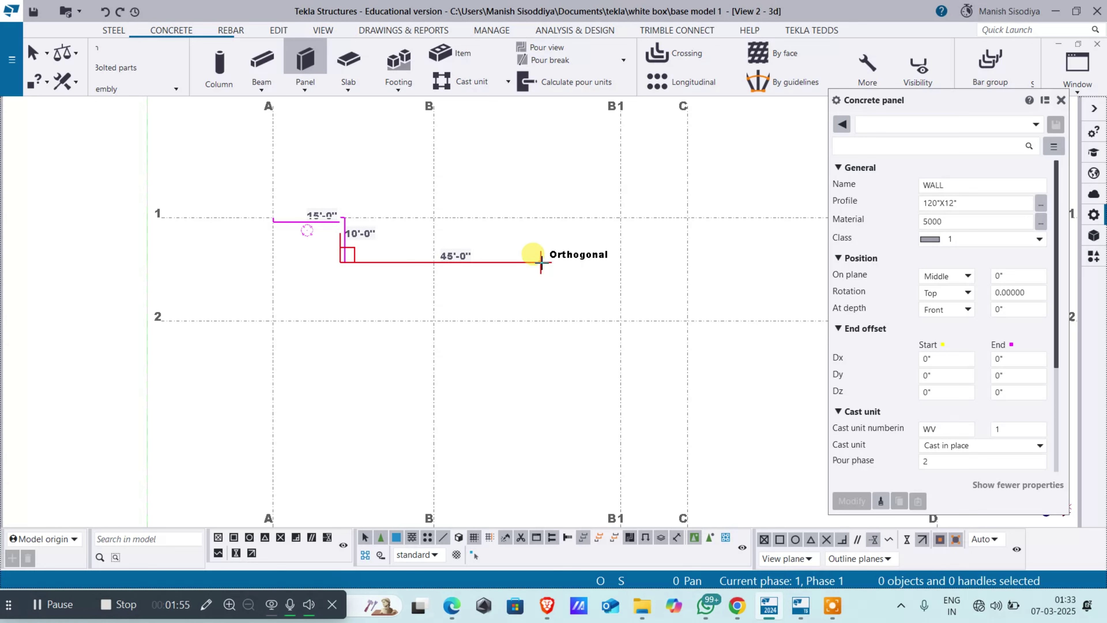
text(15')
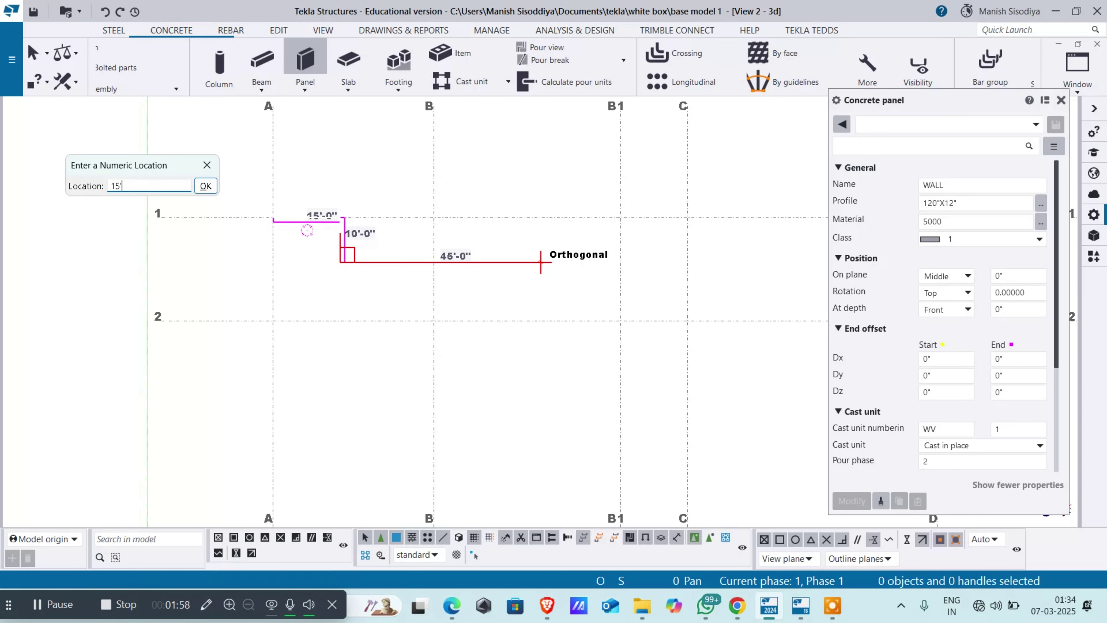
key(Return)
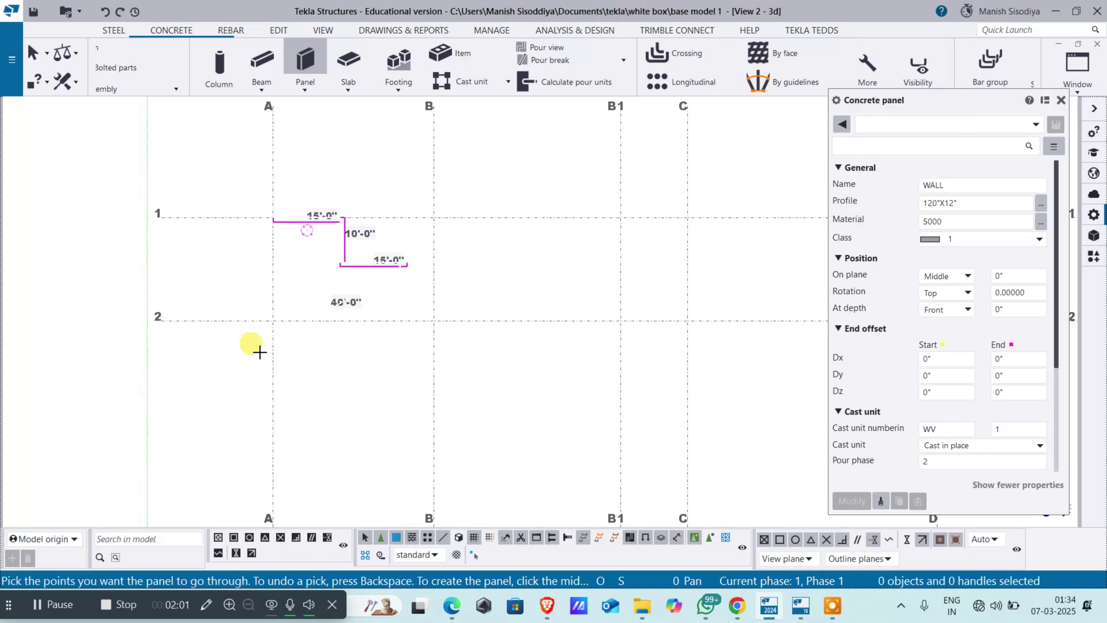
scroll(287, 280, up, 3)
middle_drag(287, 282, 278, 337)
scroll(278, 336, up, 2)
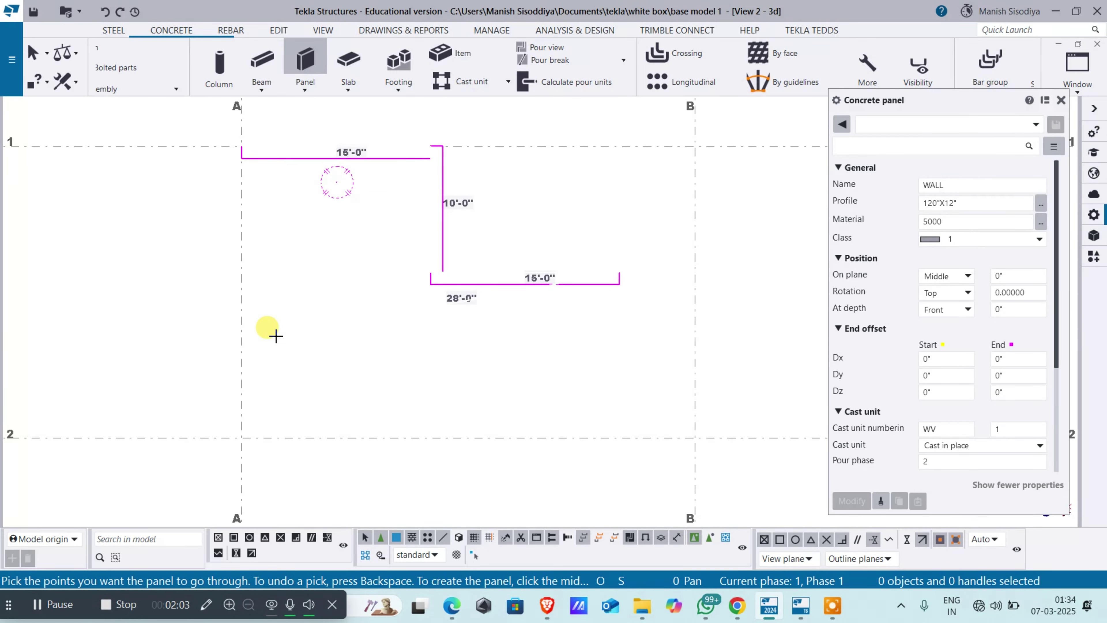
middle_click(276, 335)
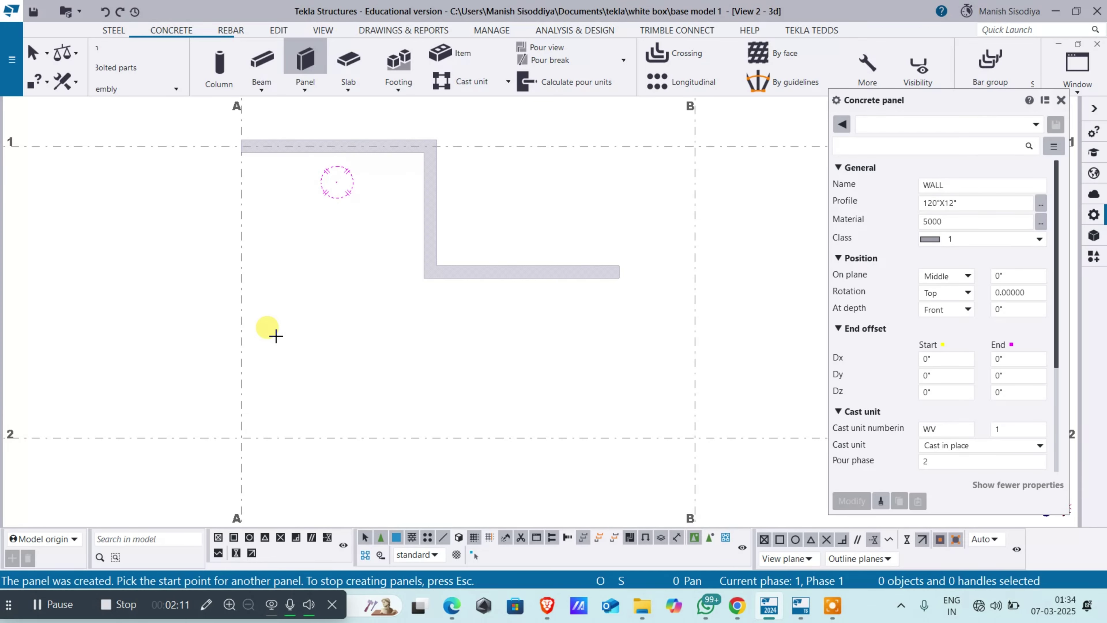
scroll(264, 142, up, 1)
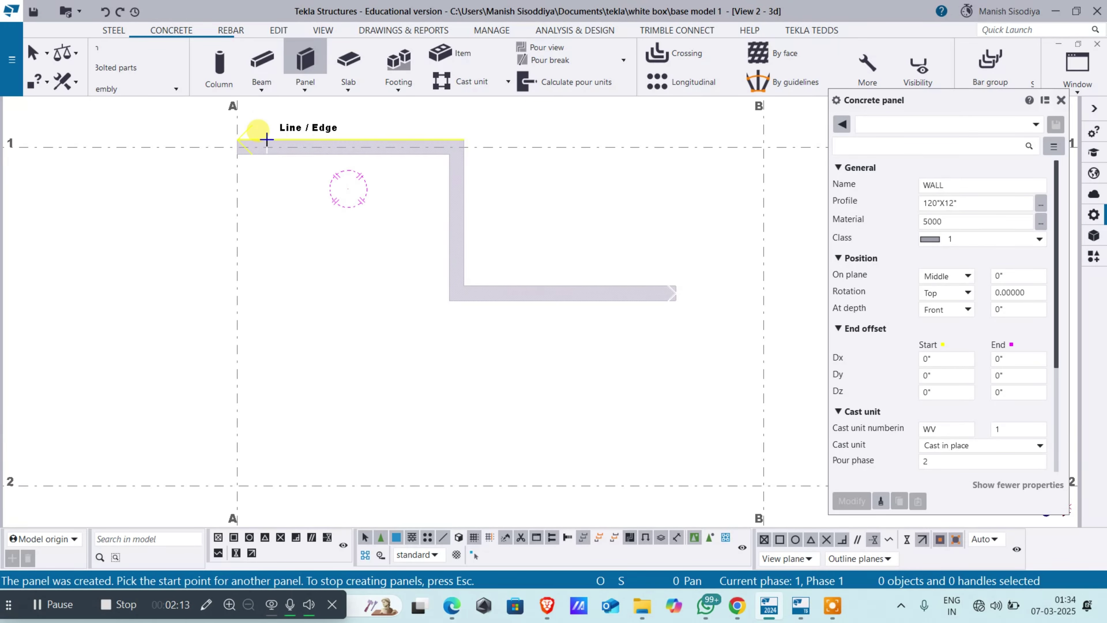
key(Escape)
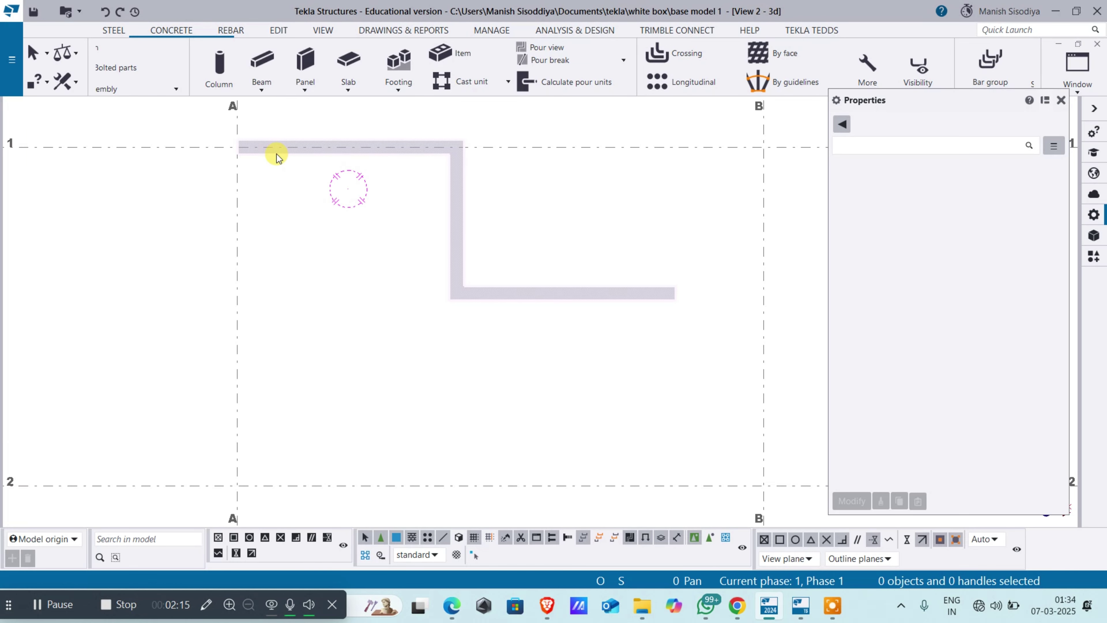
Step: Select the stepped concrete panel to show its handles and properties
click(277, 154)
scroll(254, 220, down, 2)
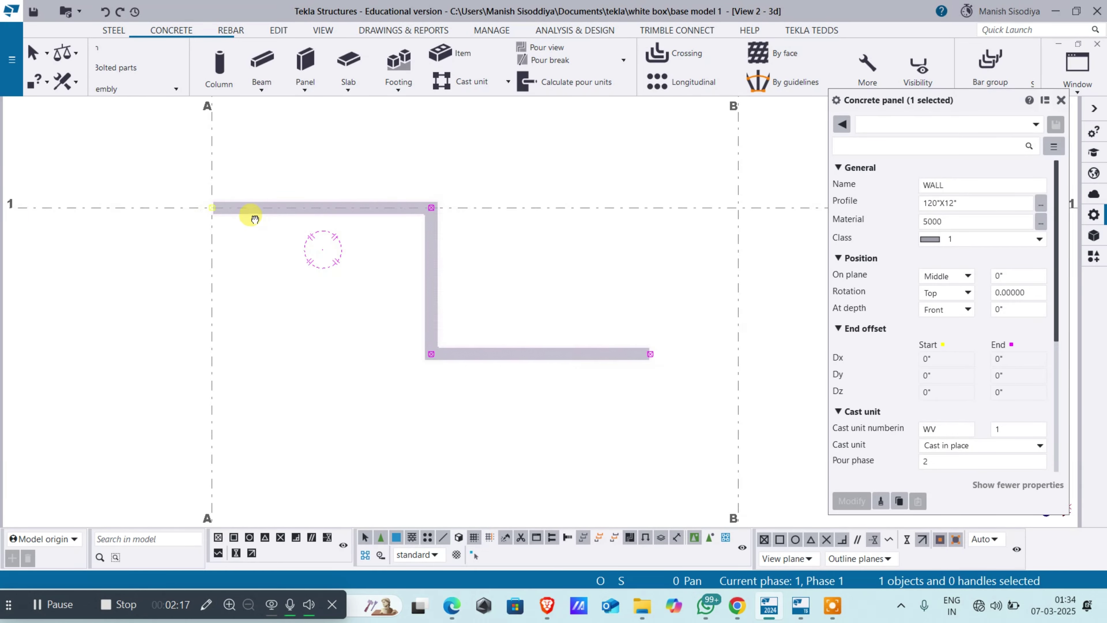
click(365, 228)
click(382, 226)
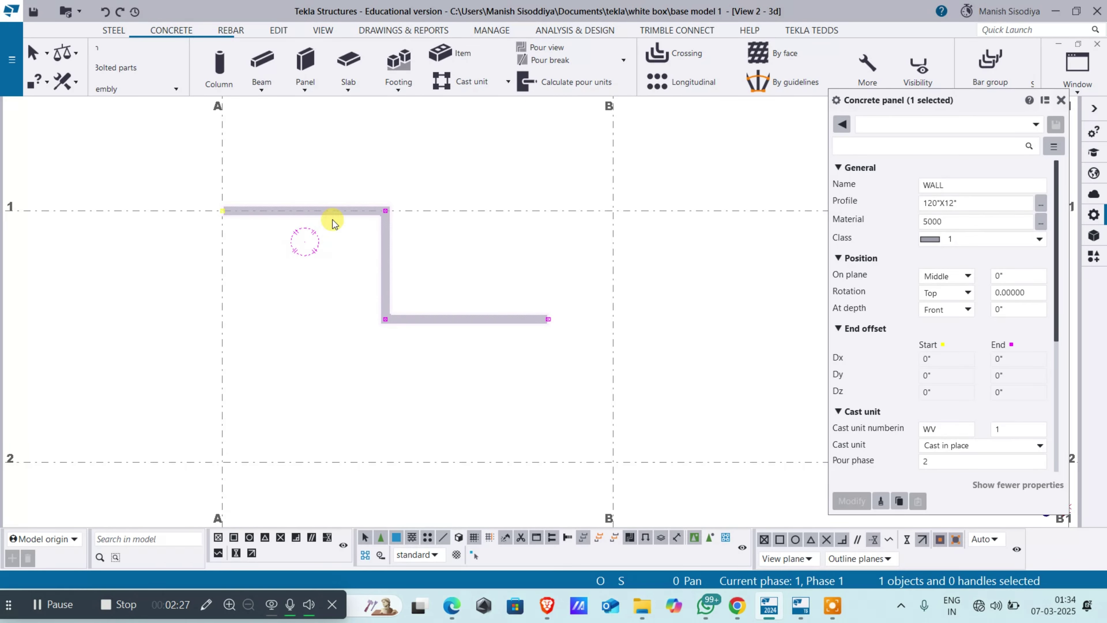
scroll(333, 222, up, 2)
scroll(320, 67, up, 3)
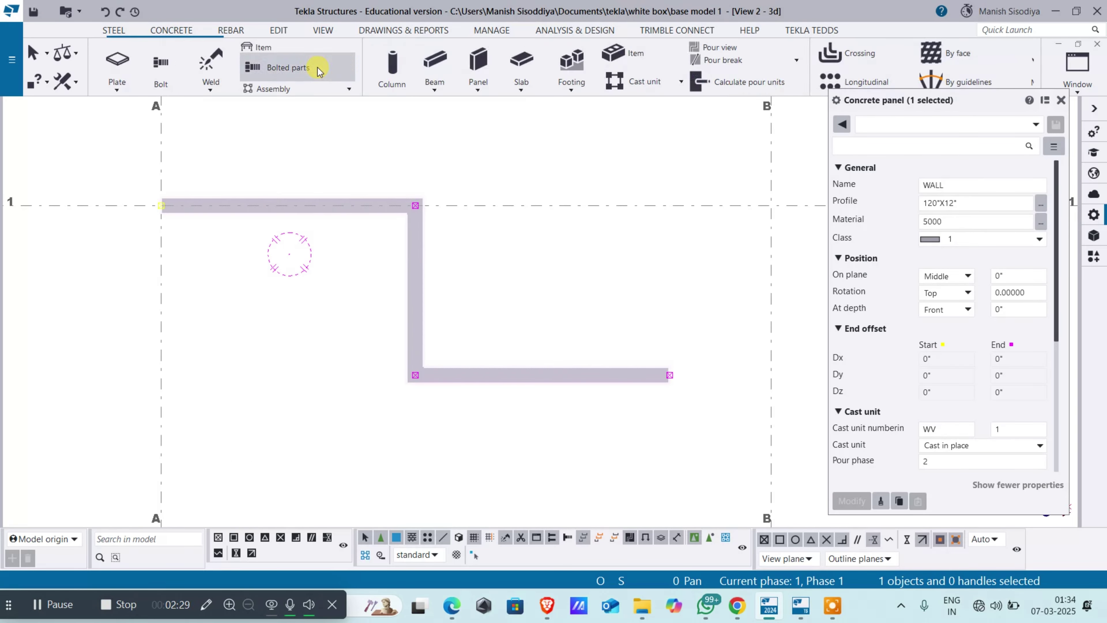
Step: Try to measure the horizontal length of the panel's first segment from grid A, placing the dimension above grid line 1
click(284, 30)
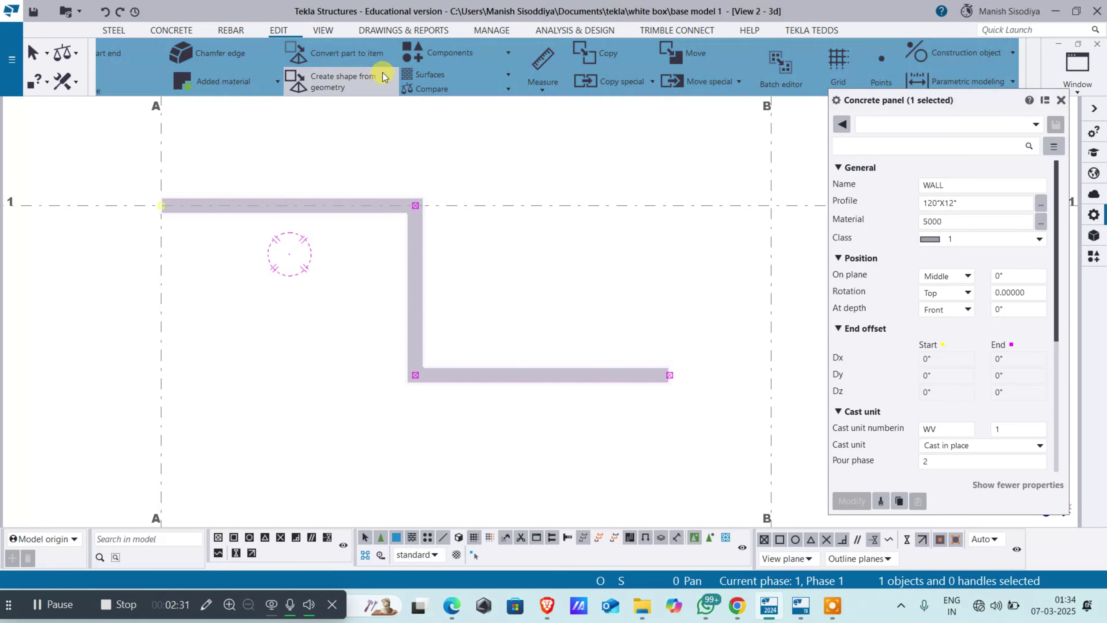
click(529, 87)
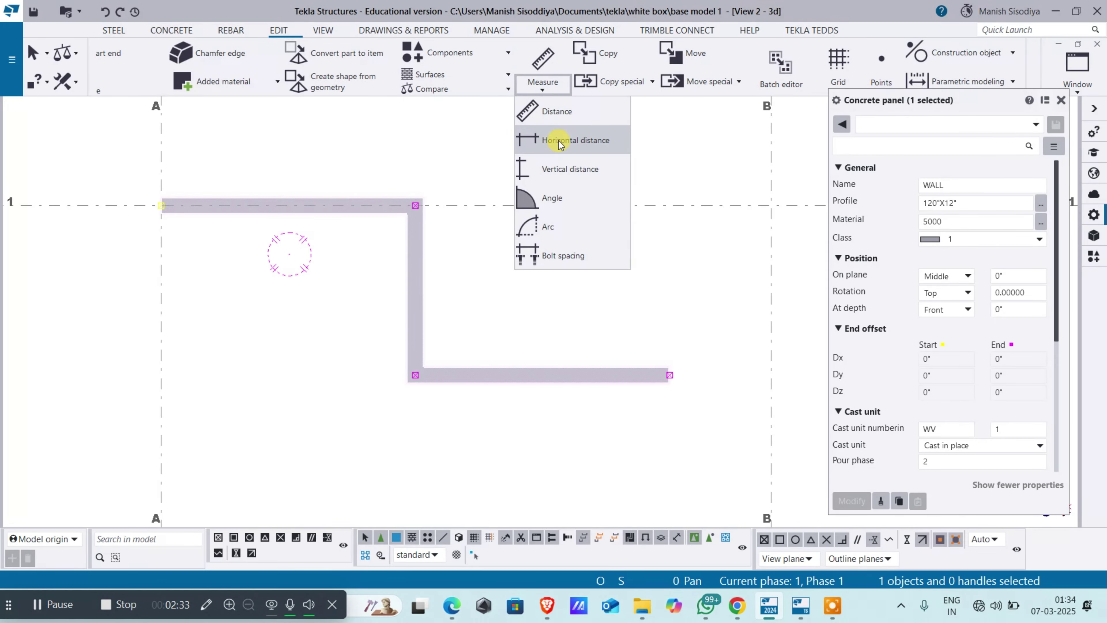
click(560, 140)
scroll(161, 206, up, 6)
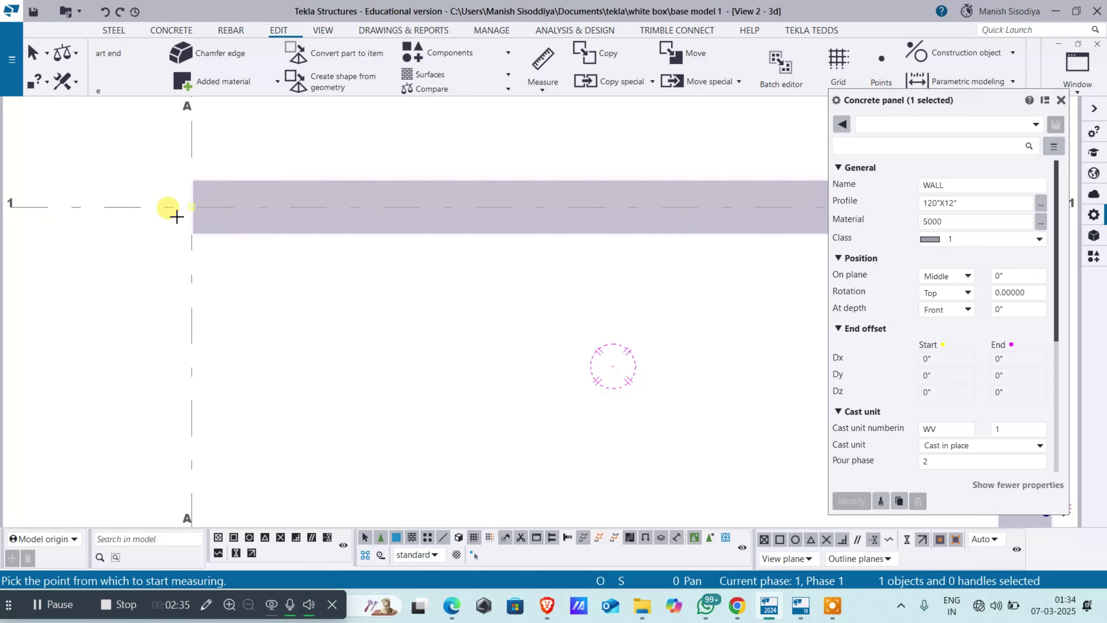
click(191, 208)
scroll(162, 208, down, 4)
scroll(527, 214, up, 4)
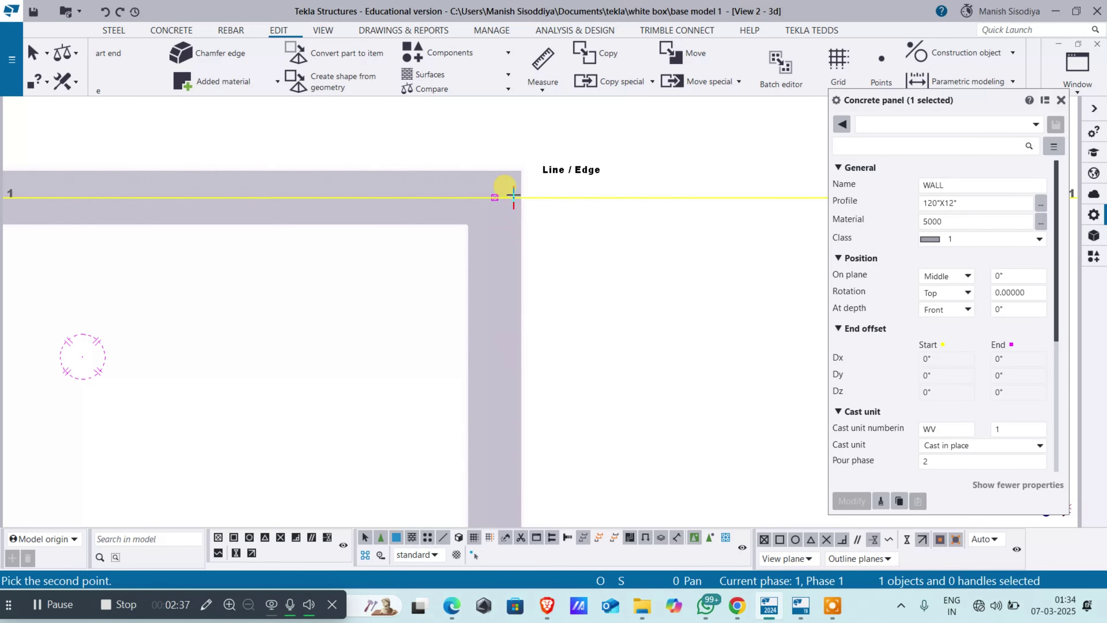
click(522, 194)
scroll(506, 192, down, 4)
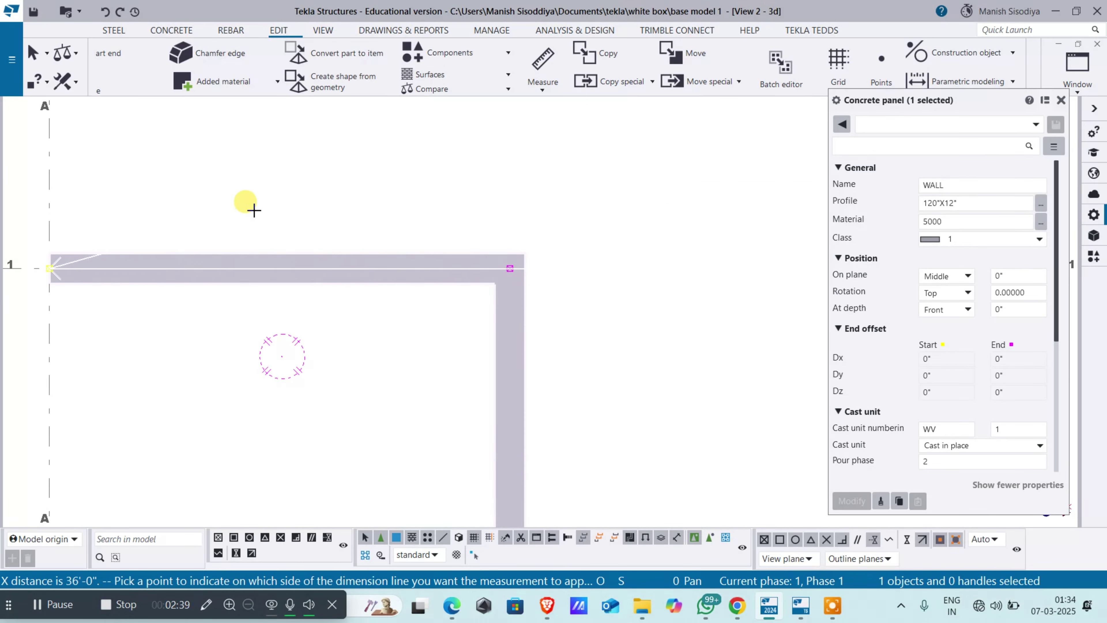
click(300, 211)
scroll(435, 243, down, 4)
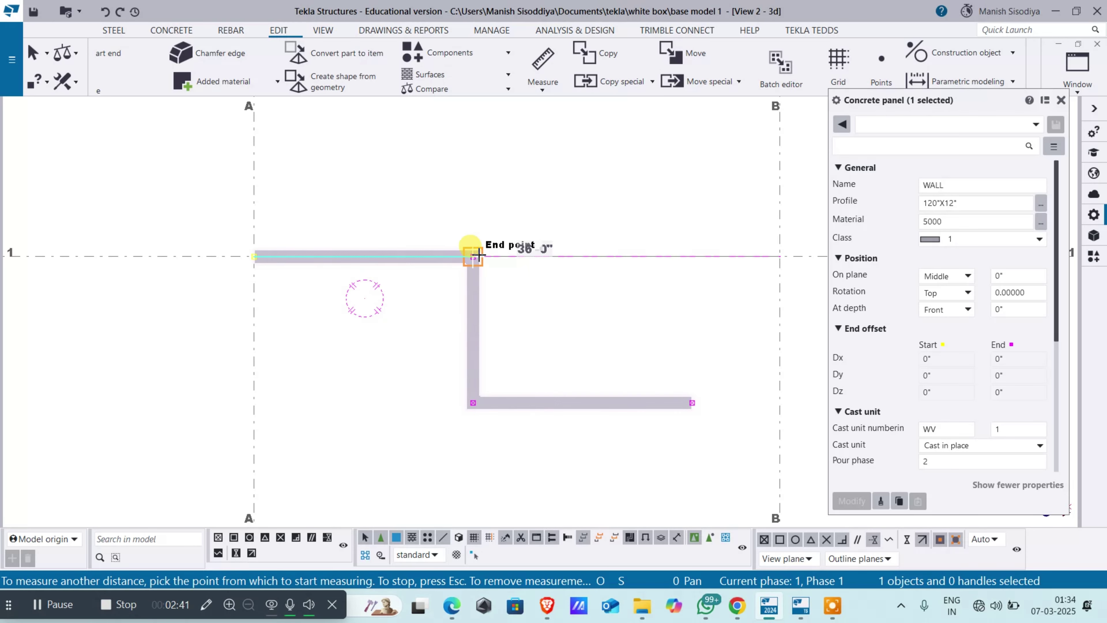
Step: Clear the 36'-0" measurement from the plan view by redrawing the view, keeping the concrete panel in place
scroll(477, 260, up, 3)
scroll(486, 268, down, 3)
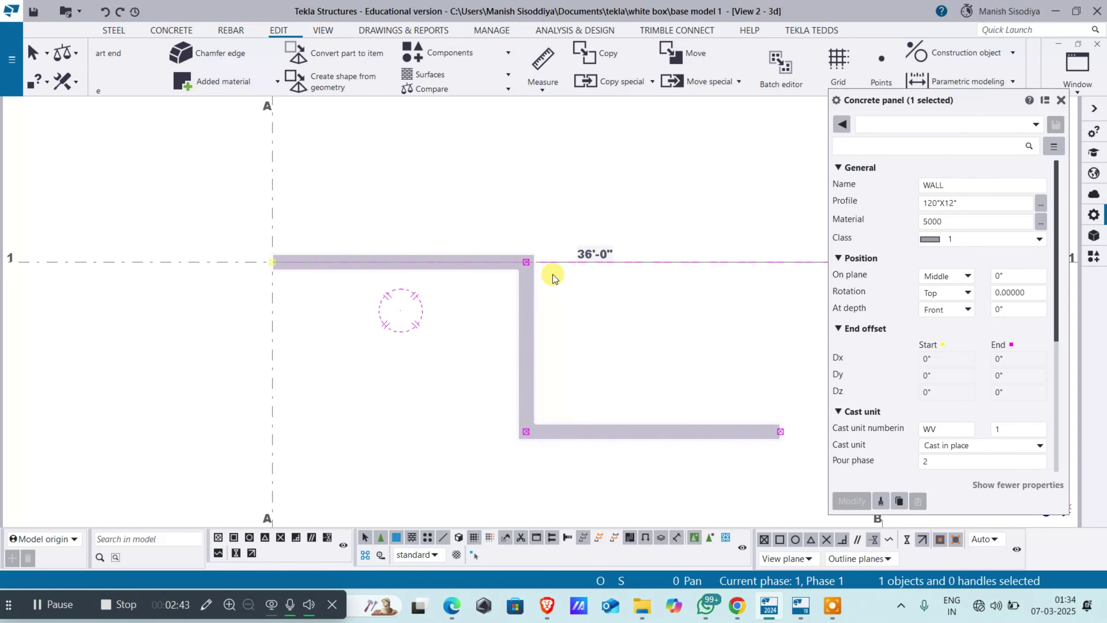
key(Delete)
key(ctrl+z)
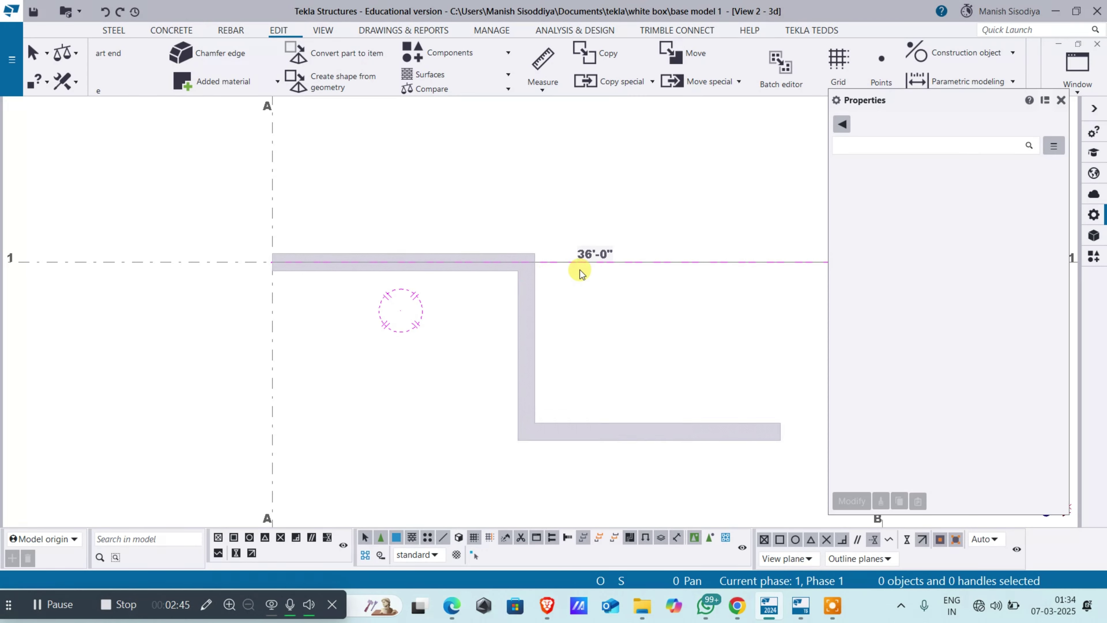
scroll(583, 271, up, 2)
right_click(584, 252)
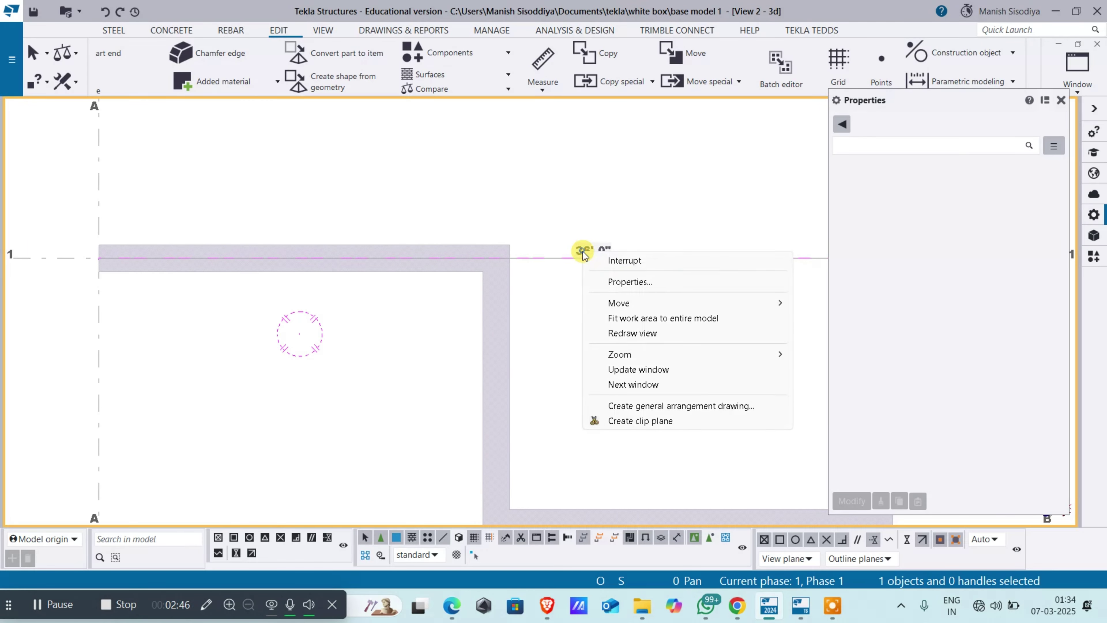
click(632, 333)
scroll(619, 305, down, 2)
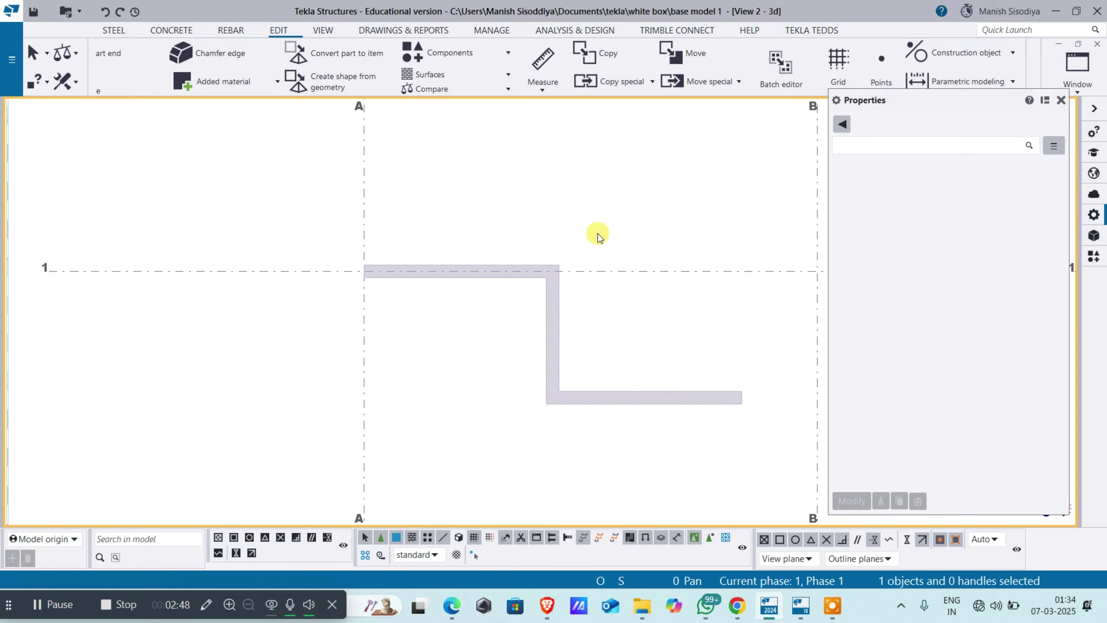
Step: Measure the horizontal distance along the first segment's outer edge from its outer corner to grid A, placing the dimension above the wall
click(543, 89)
click(556, 149)
scroll(554, 262, up, 4)
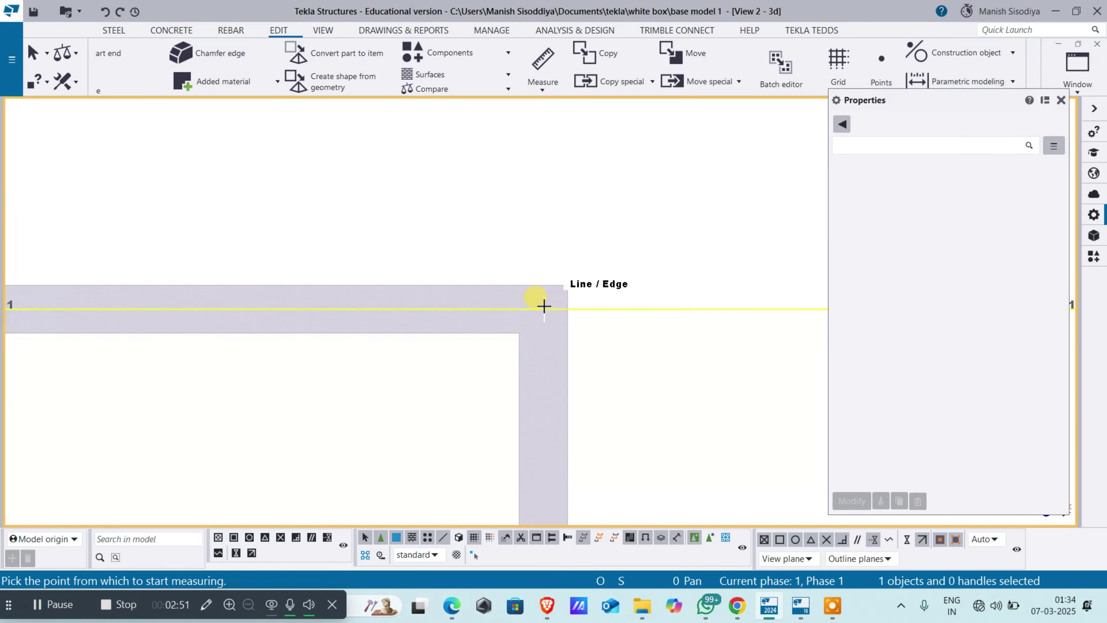
click(572, 282)
scroll(507, 274, down, 3)
scroll(184, 288, up, 3)
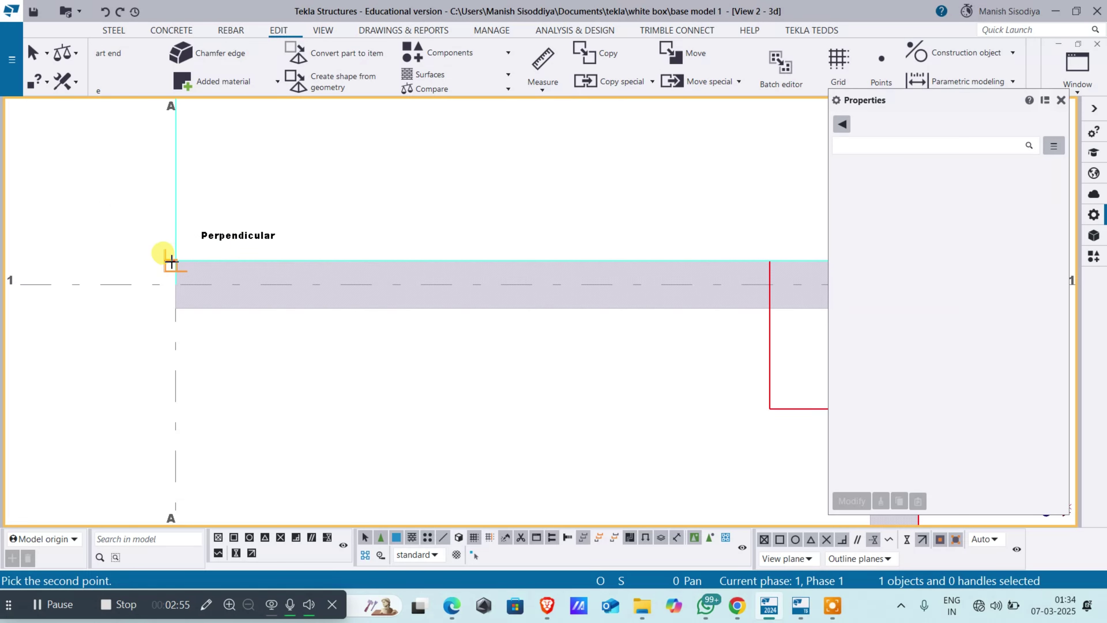
click(176, 259)
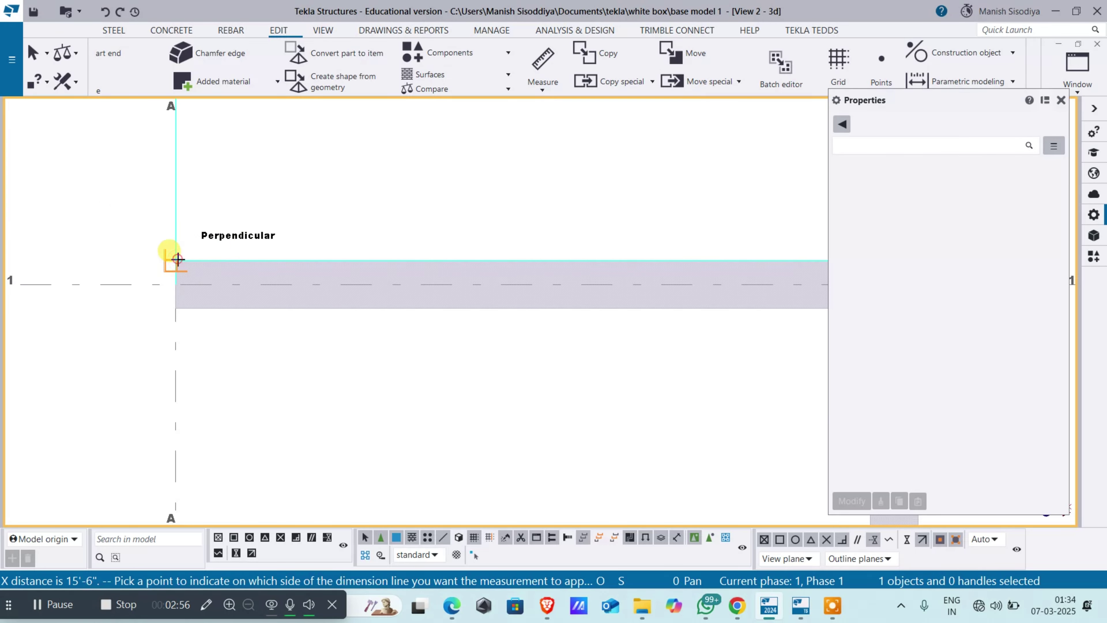
click(507, 199)
Step: Try to measure the perpendicular segment between its upper and lower corners with the horizontal distance tool
scroll(394, 235, down, 2)
middle_drag(601, 245, 391, 139)
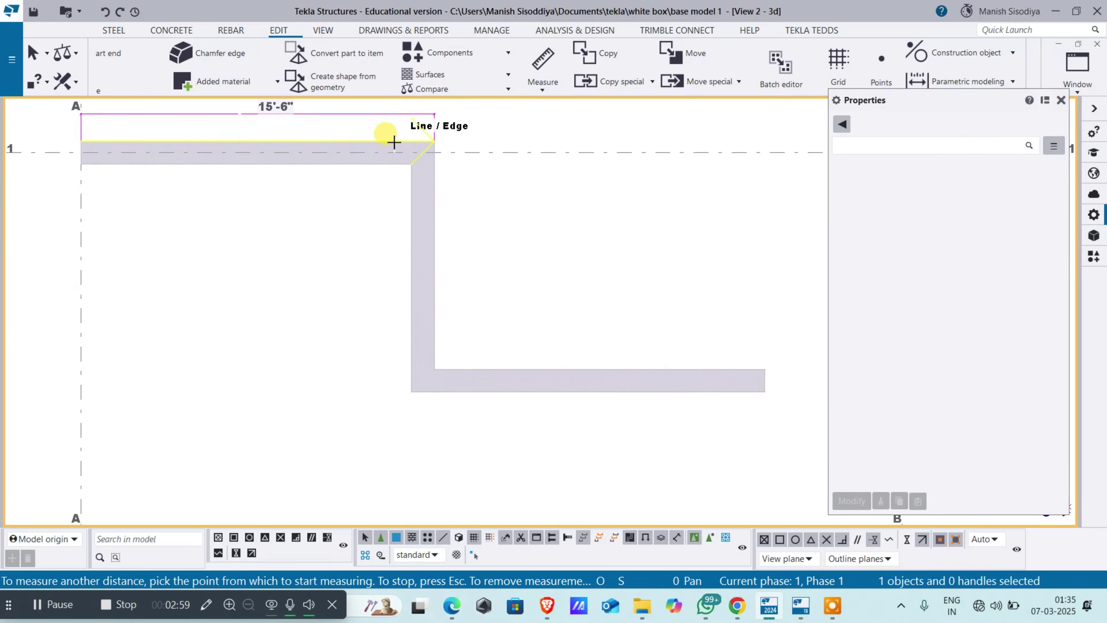
scroll(436, 142, up, 2)
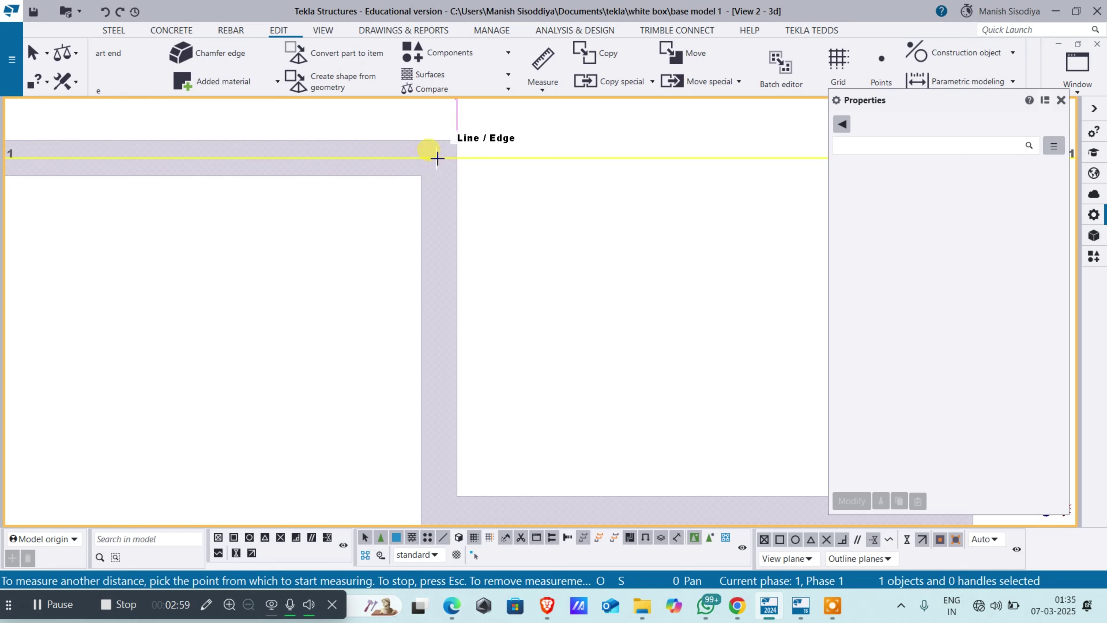
click(452, 140)
middle_drag(414, 506, 416, 363)
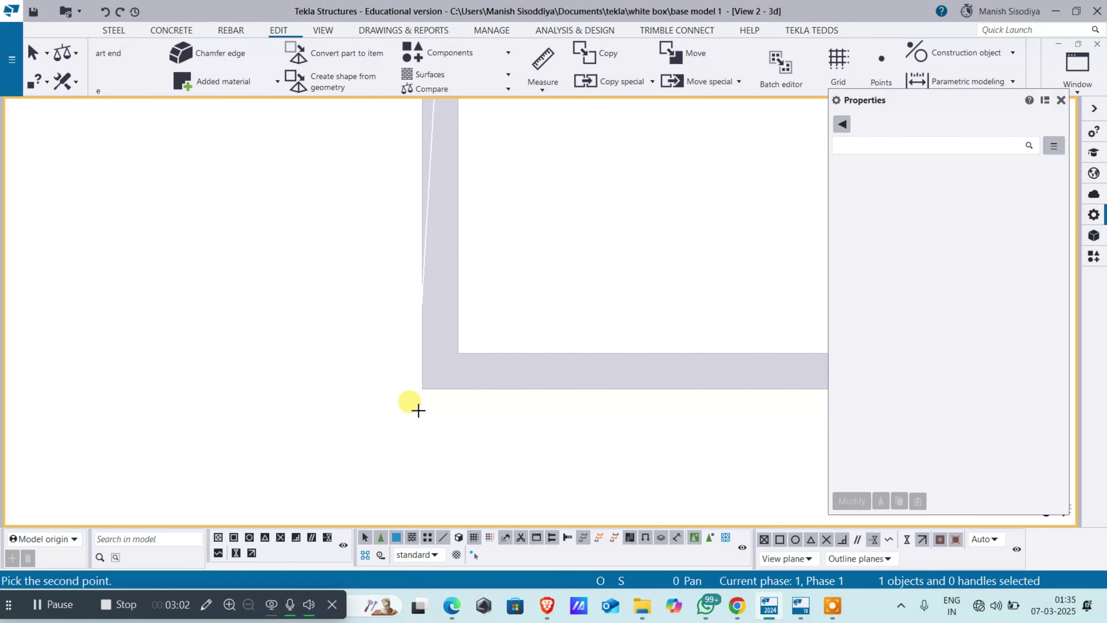
click(435, 388)
scroll(407, 384, down, 2)
click(385, 330)
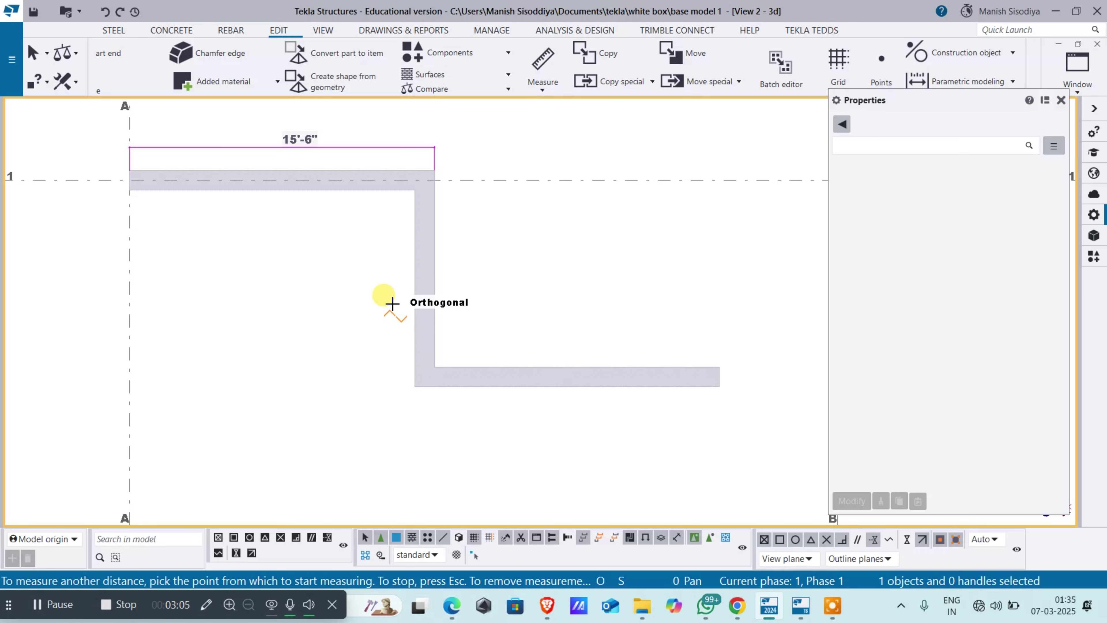
click(379, 261)
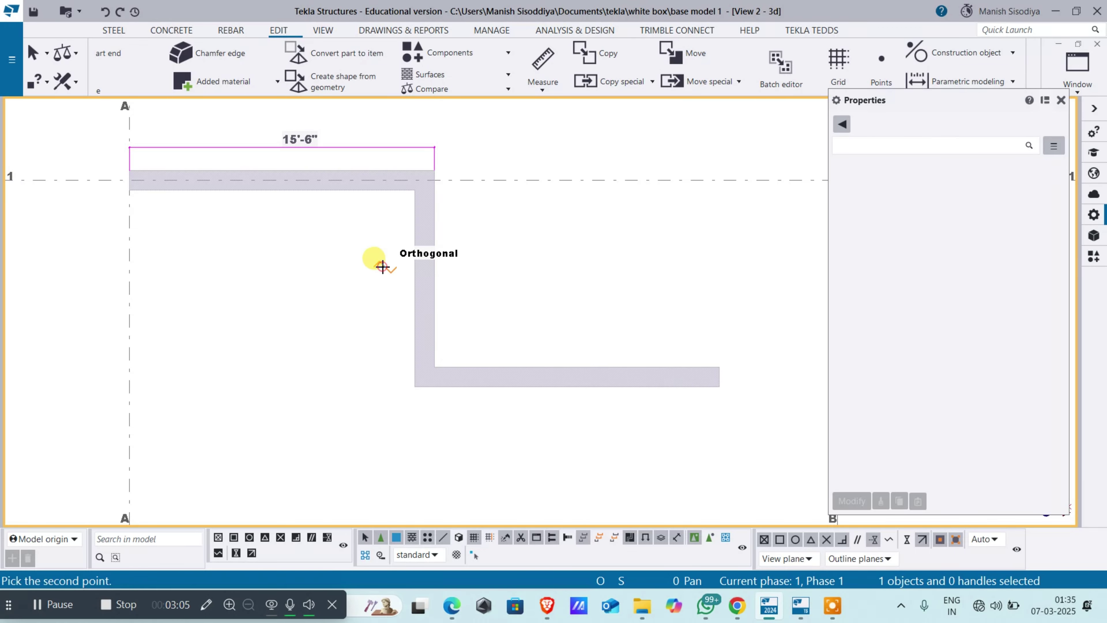
click(425, 384)
click(425, 169)
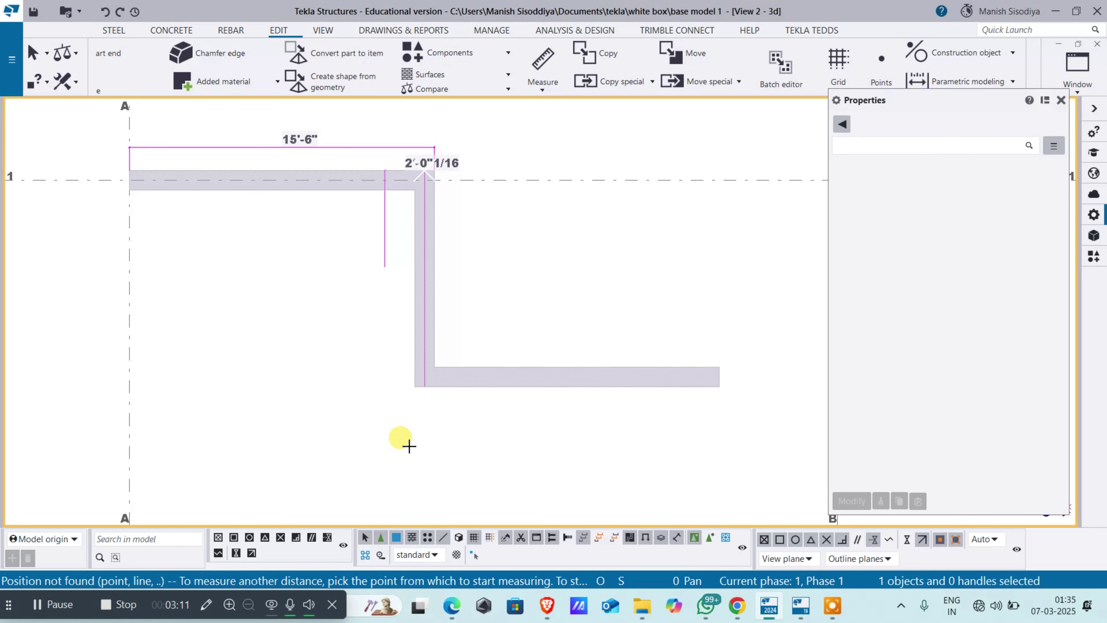
scroll(460, 291, up, 3)
scroll(408, 338, down, 3)
scroll(412, 223, up, 2)
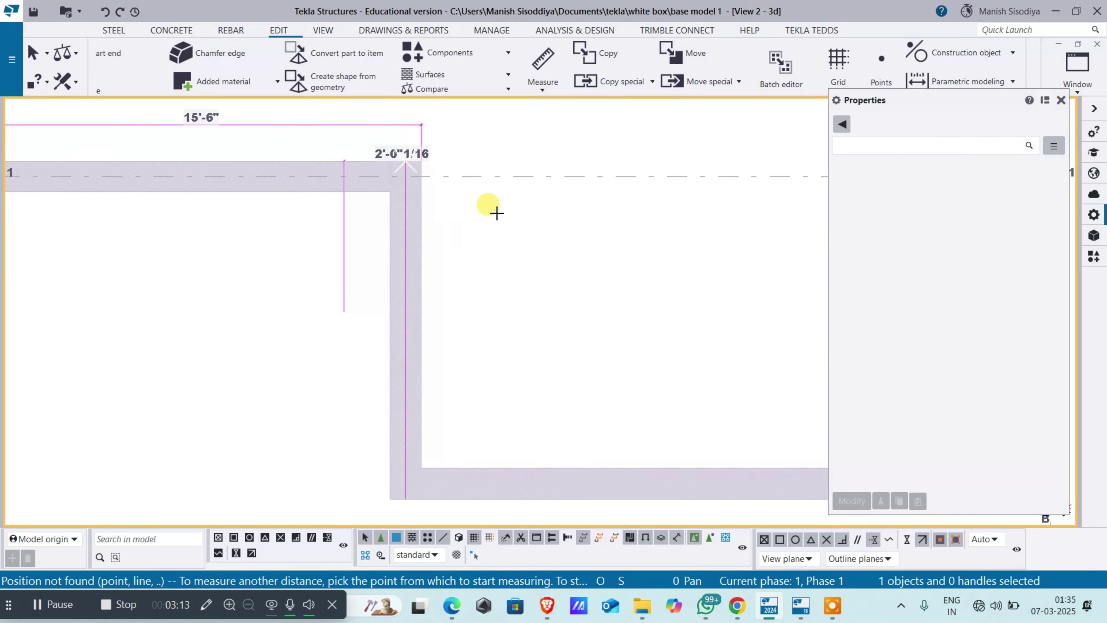
click(447, 221)
scroll(462, 216, down, 3)
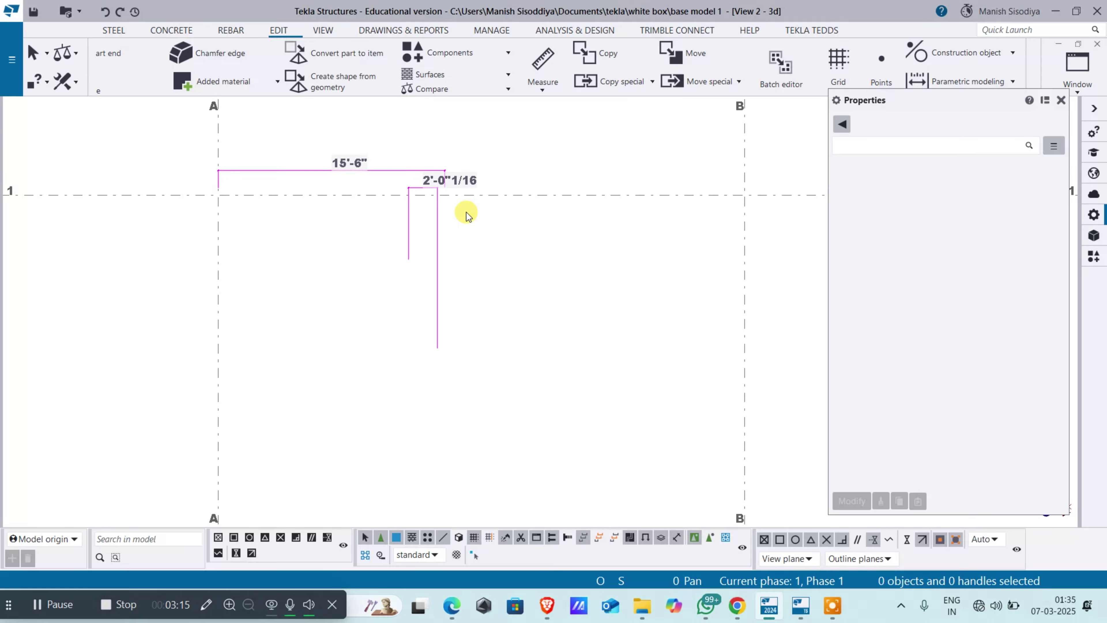
Step: Measure the vertical distance from the perpendicular segment's upper outer corner to its lower outer corner, placing the dimension on the grid A side
click(543, 82)
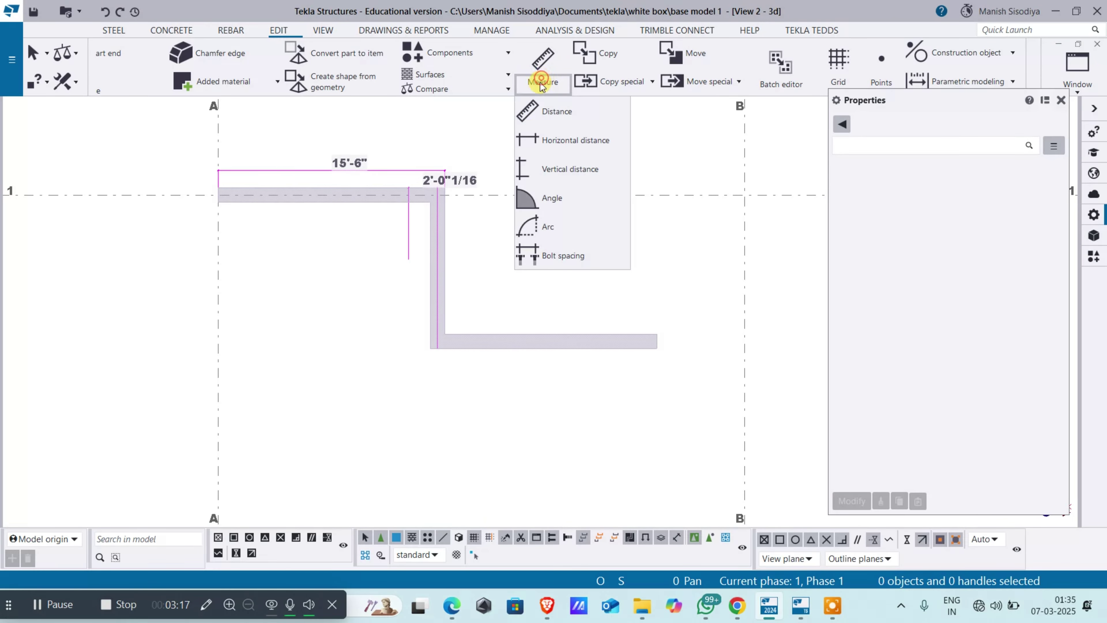
click(535, 170)
scroll(445, 185, up, 4)
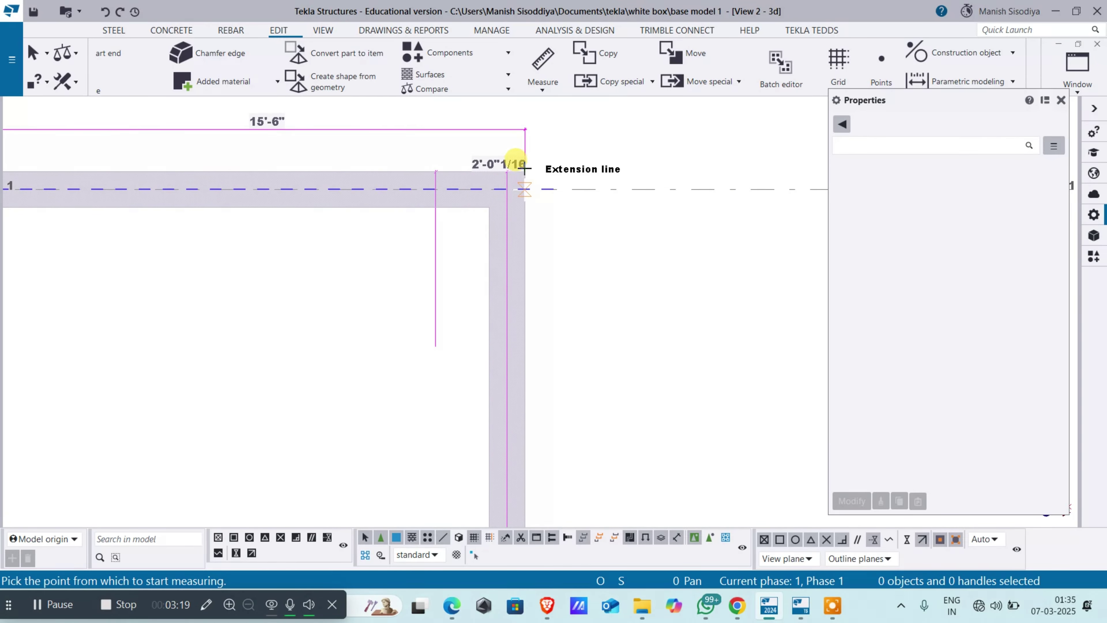
click(526, 173)
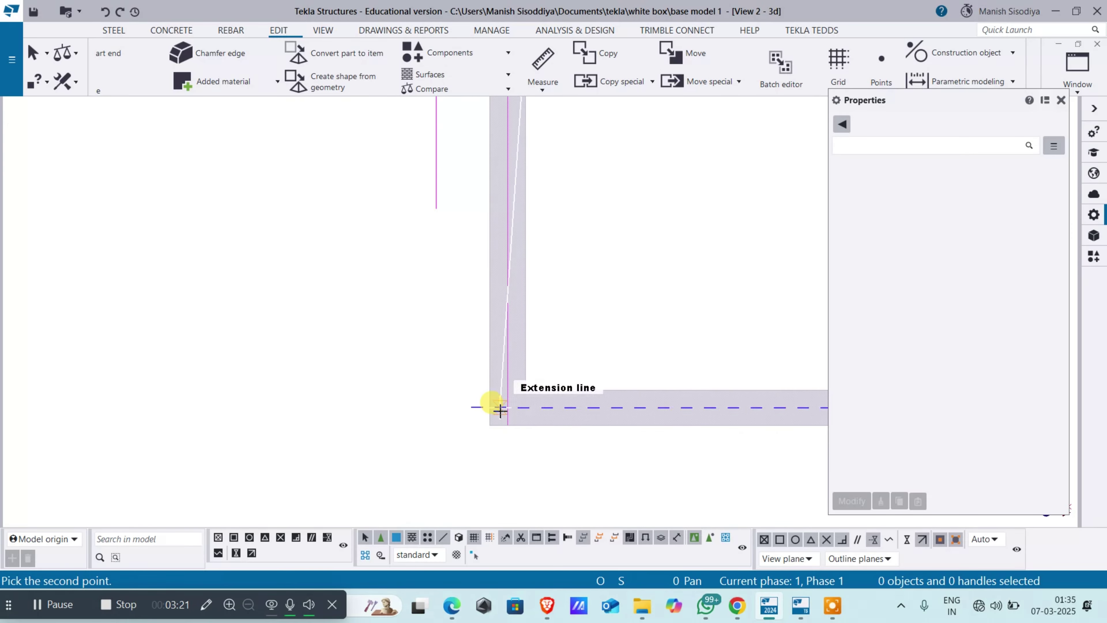
click(491, 427)
click(437, 240)
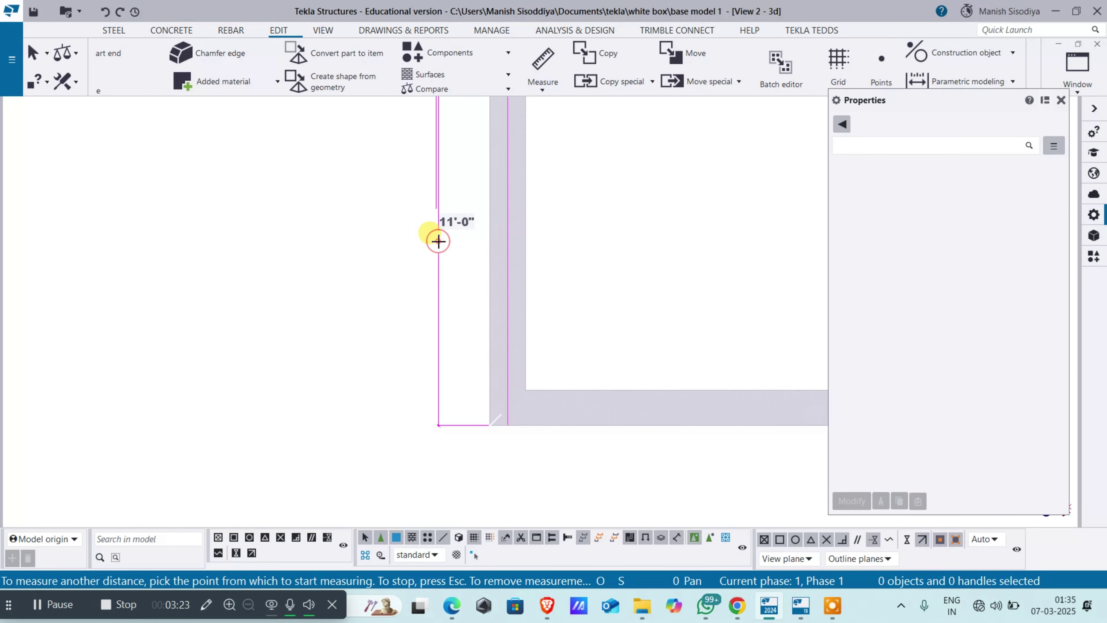
scroll(429, 270, down, 4)
scroll(449, 344, up, 3)
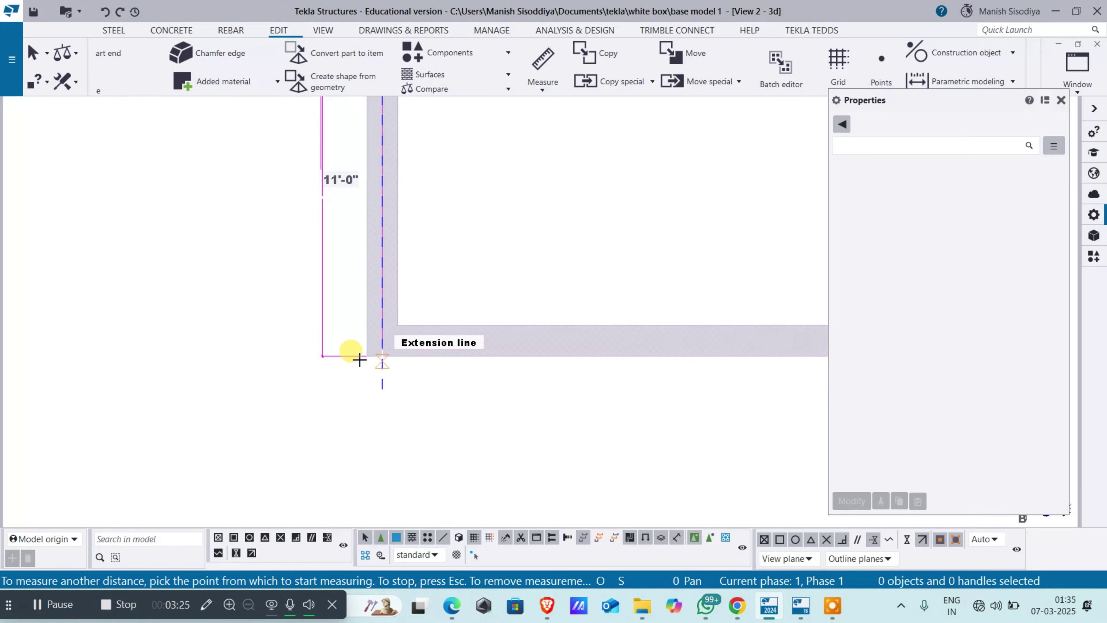
scroll(355, 356, up, 3)
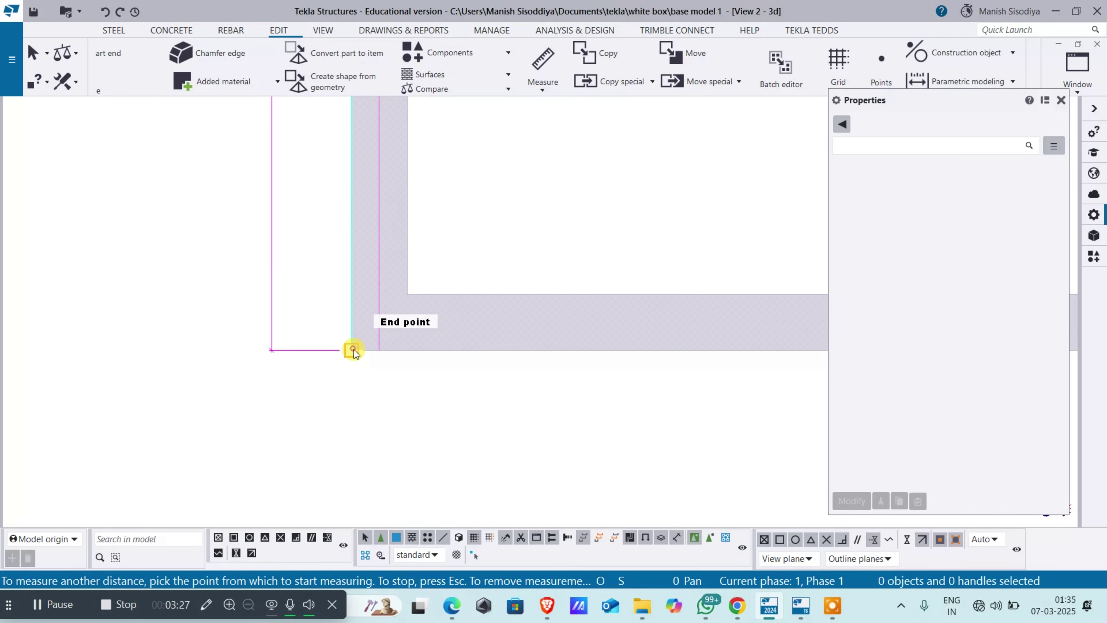
click(354, 351)
scroll(314, 345, down, 3)
scroll(758, 356, up, 1)
scroll(758, 356, up, 1)
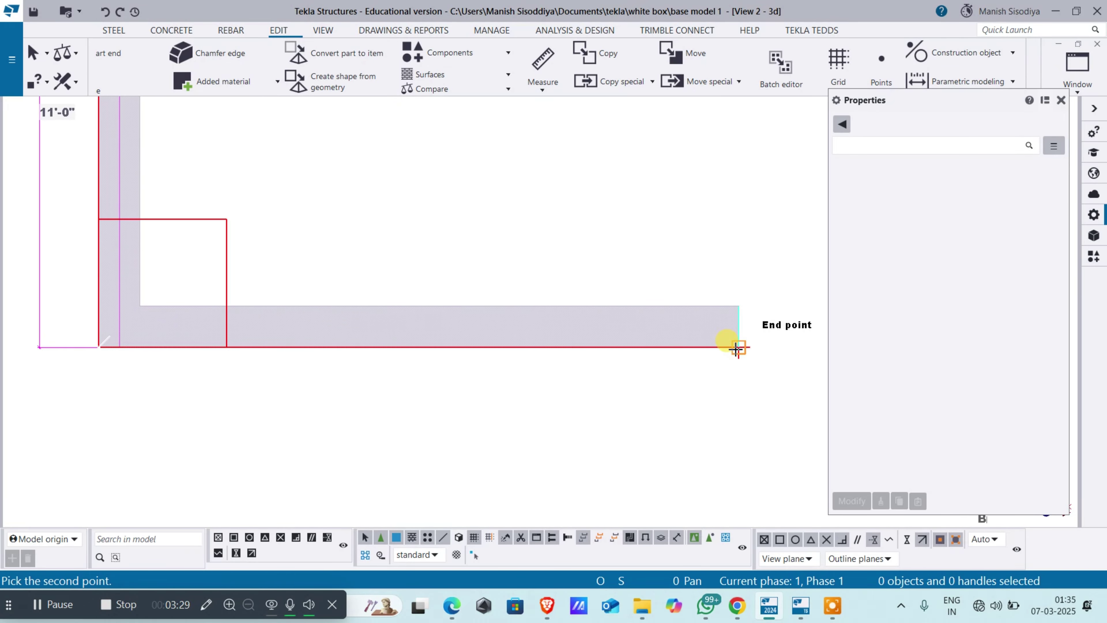
key(Escape)
Step: Measure the horizontal distance along the lower segment's outer edge from corner to free end, placing the dimension below the wall
click(542, 87)
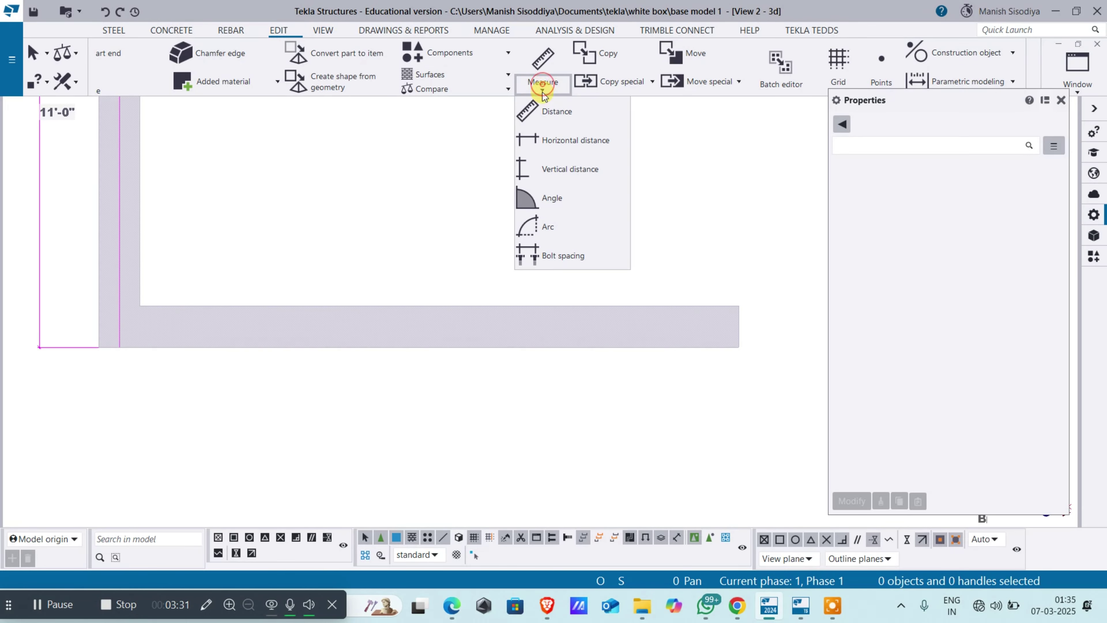
click(555, 145)
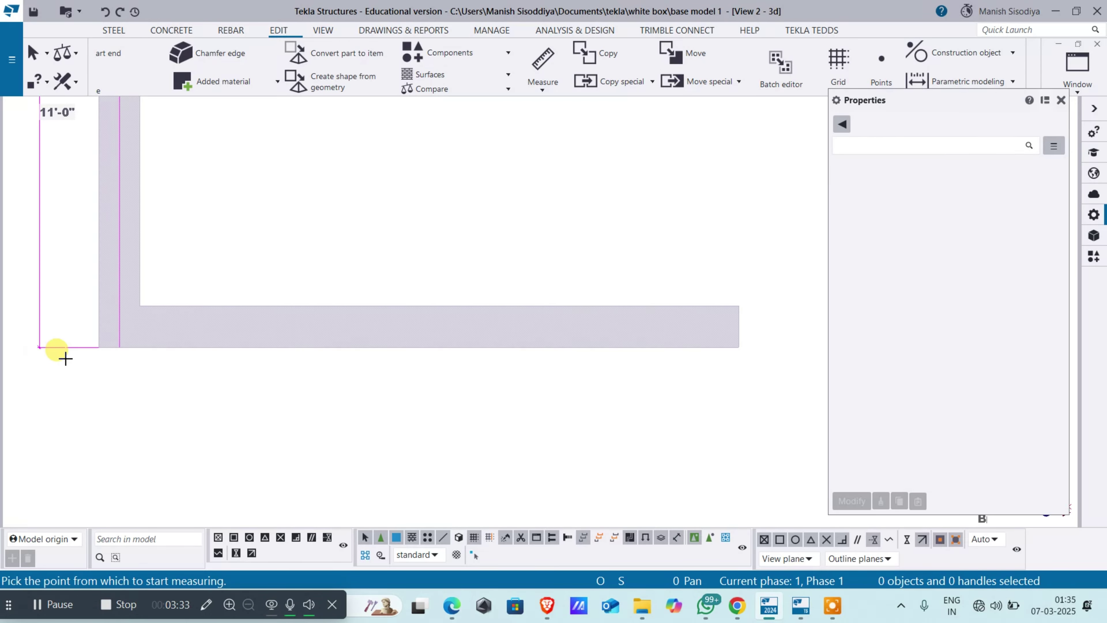
click(98, 347)
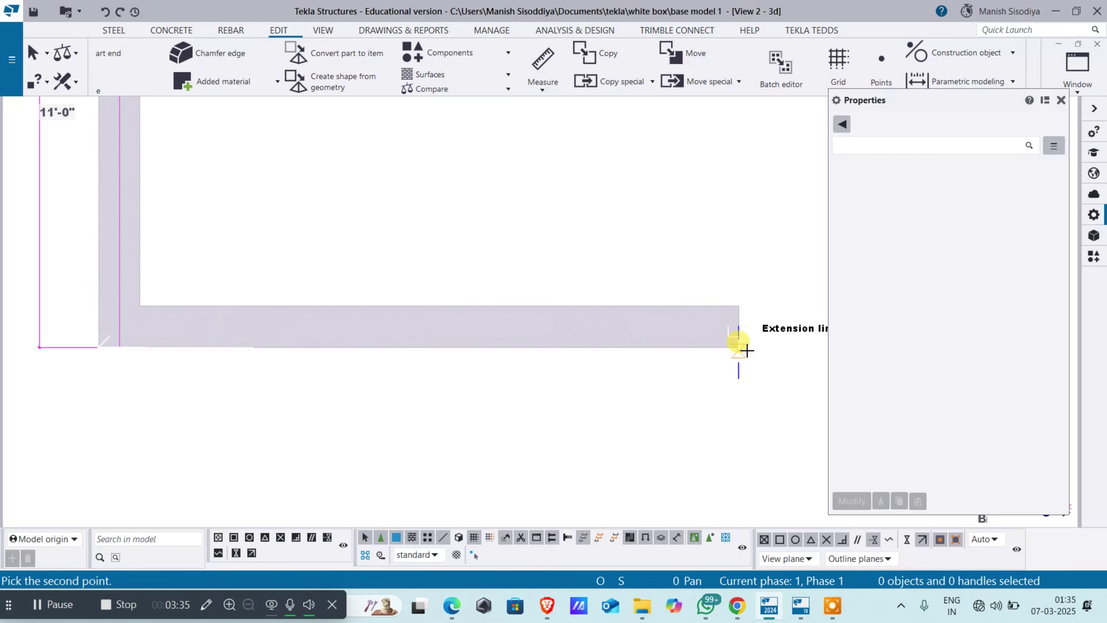
click(740, 348)
click(330, 398)
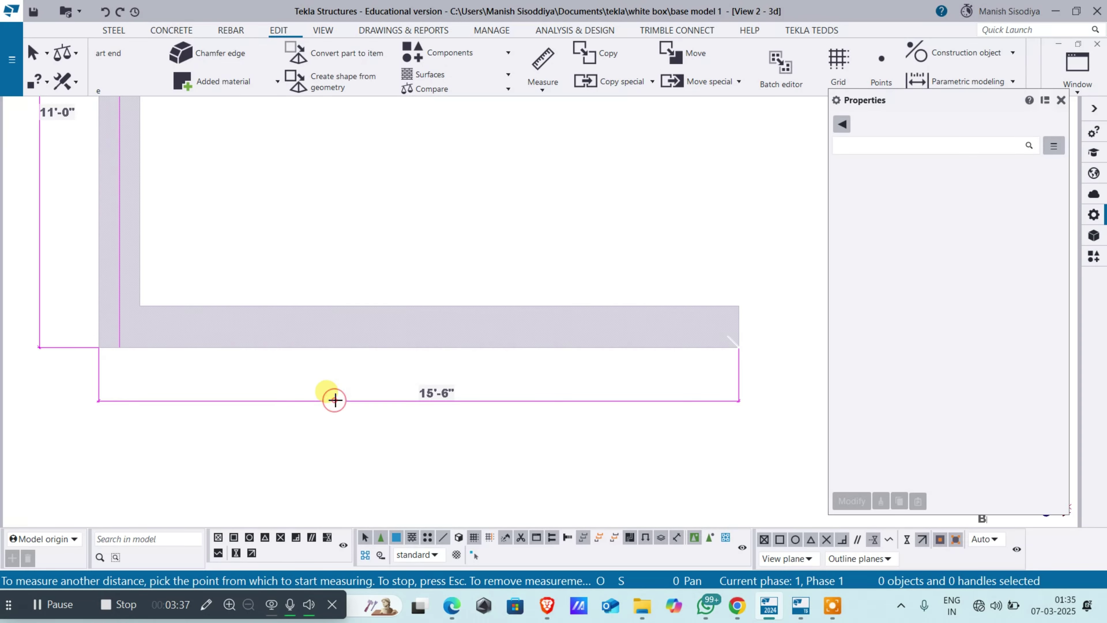
scroll(455, 384, down, 2)
scroll(454, 384, down, 2)
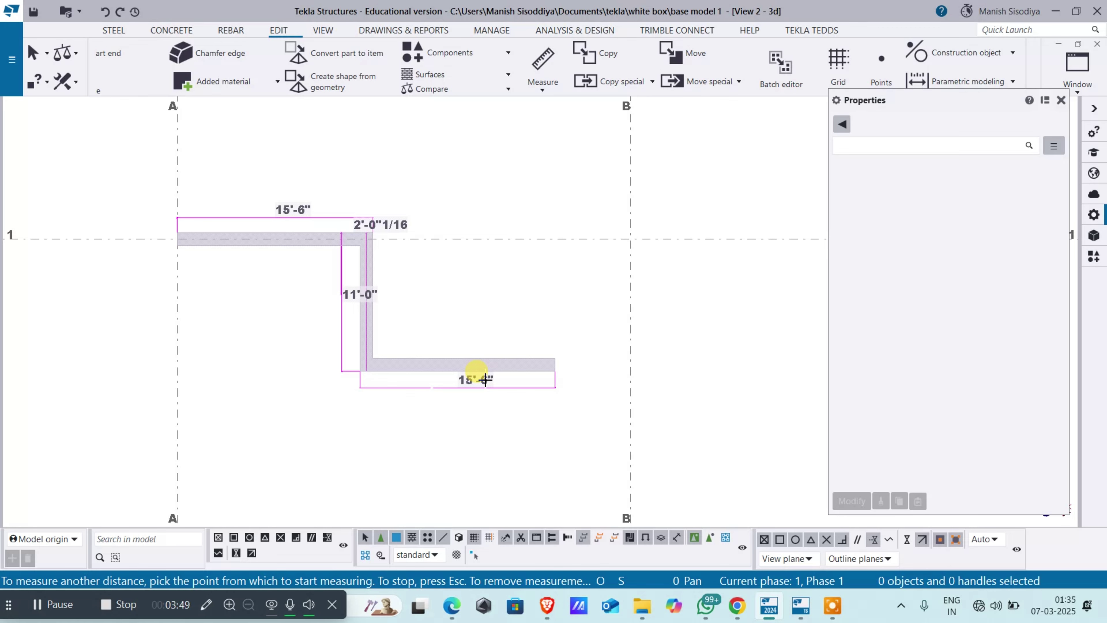
Step: End the measuring command and delete the whole stepped concrete panel
key(Escape)
drag(104, 210, 606, 445)
key(Delete)
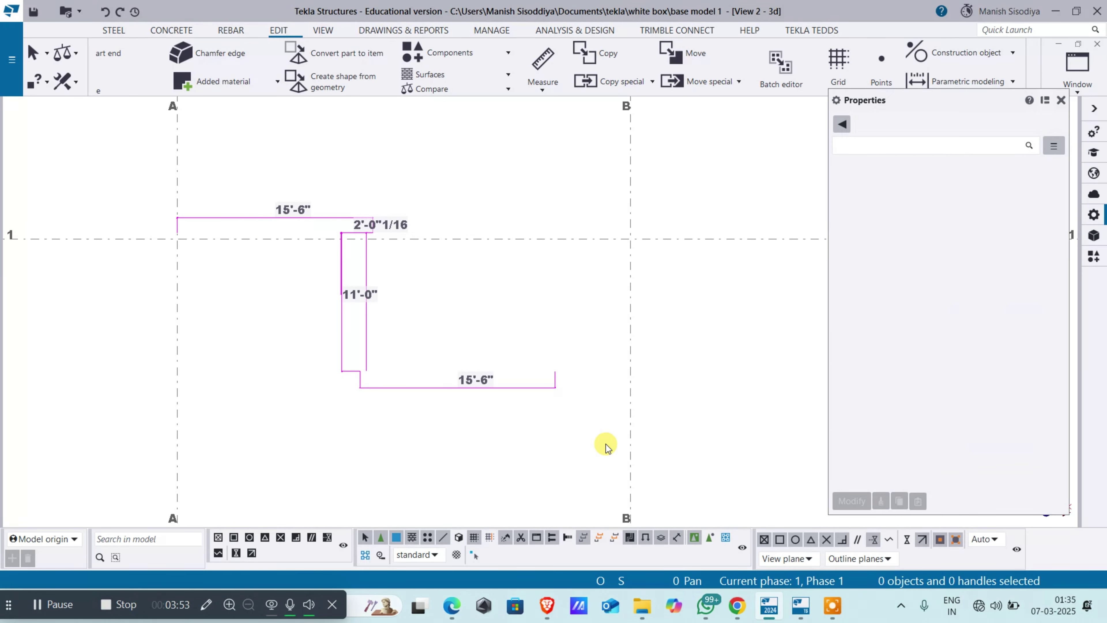
Step: Redraw the view to clear all remaining measurements, and dismiss the view properties without changes
right_click(328, 388)
right_click(136, 315)
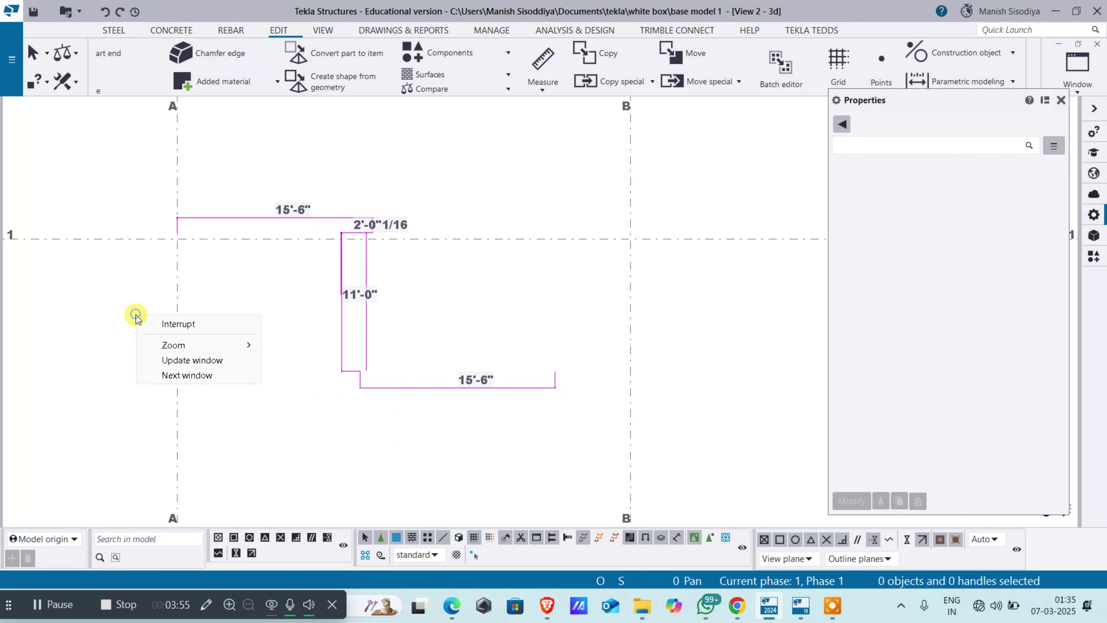
click(102, 330)
double_click(102, 329)
right_click(104, 335)
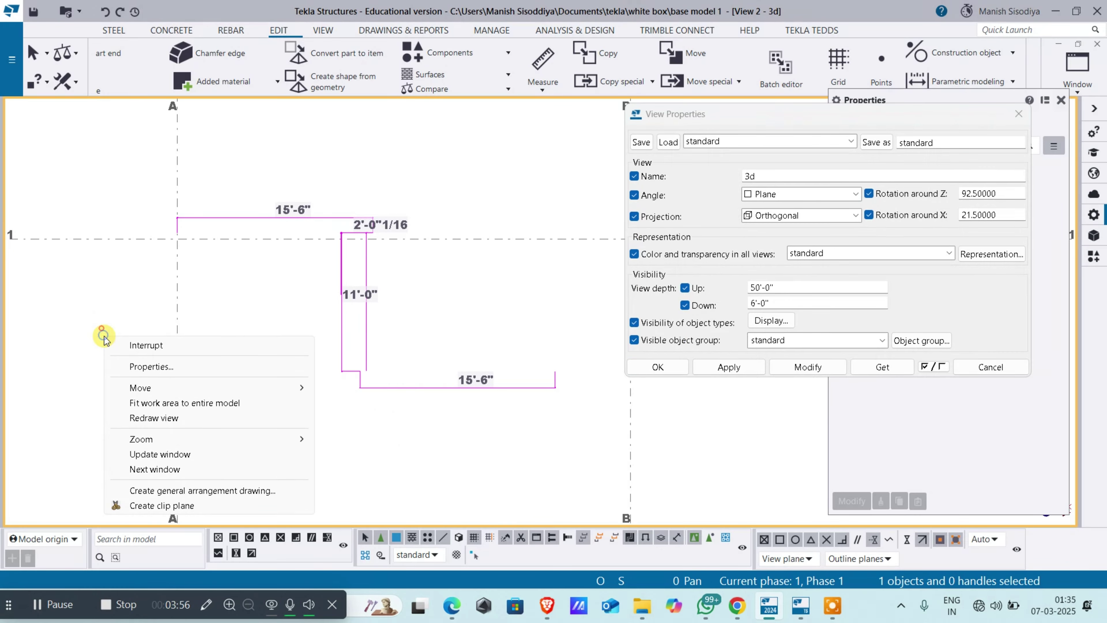
click(153, 418)
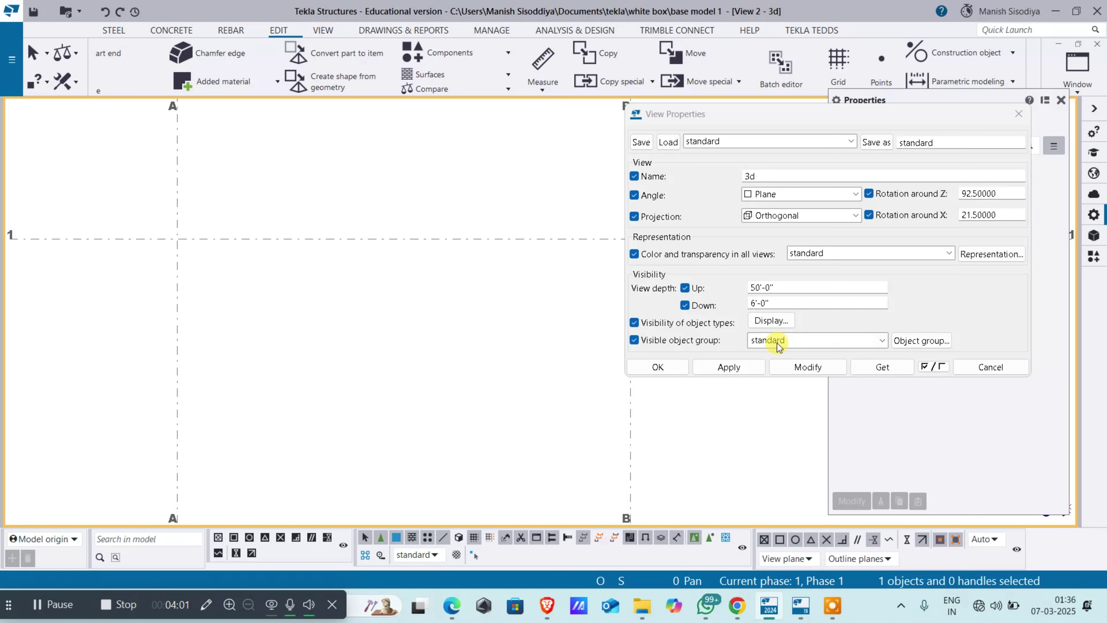
click(996, 367)
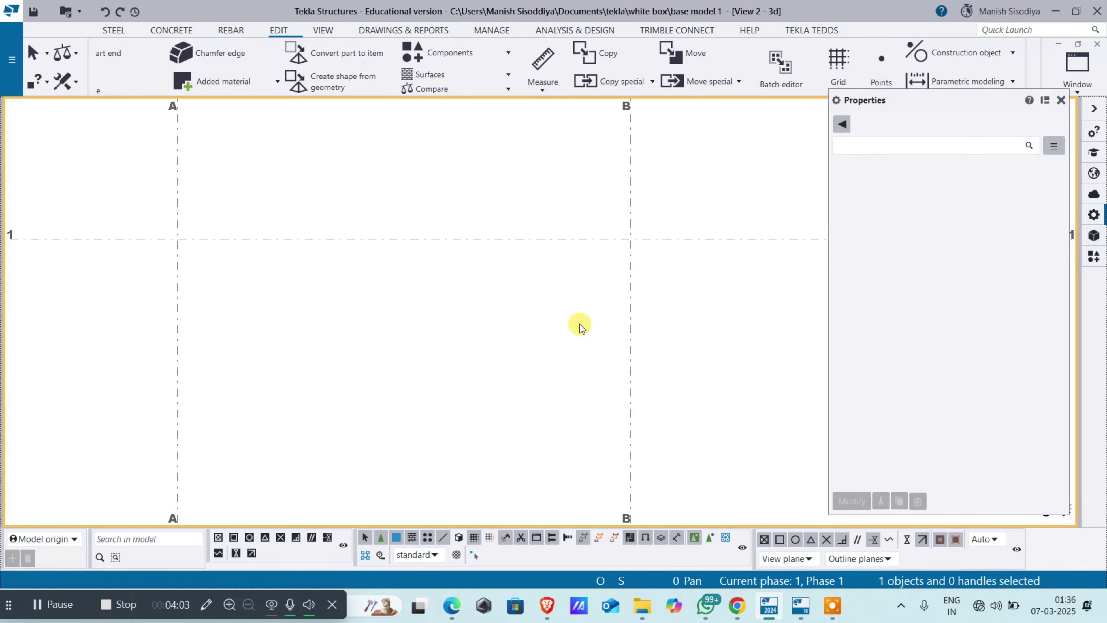
Step: Start a new concrete panel and open its properties
key(Return)
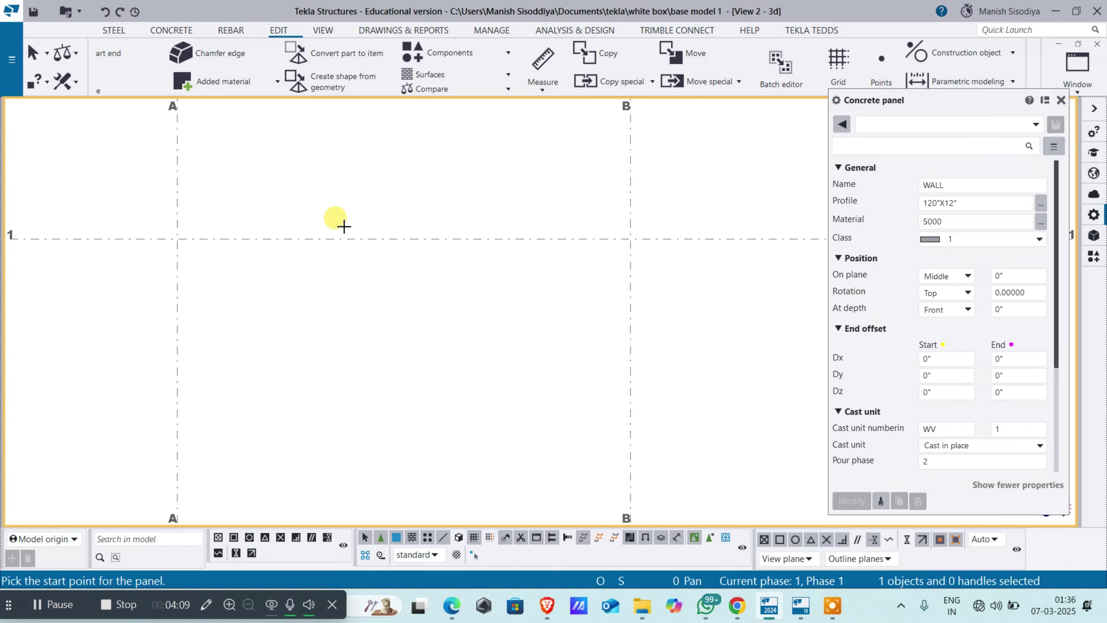
click(1062, 105)
scroll(161, 94, up, 3)
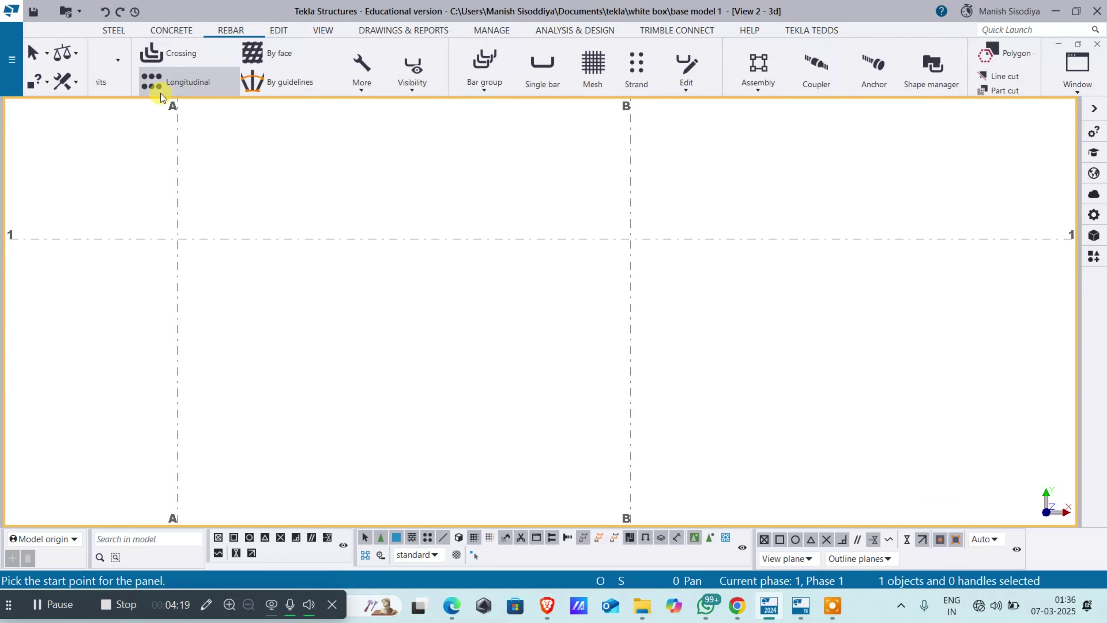
scroll(161, 93, up, 3)
click(564, 85)
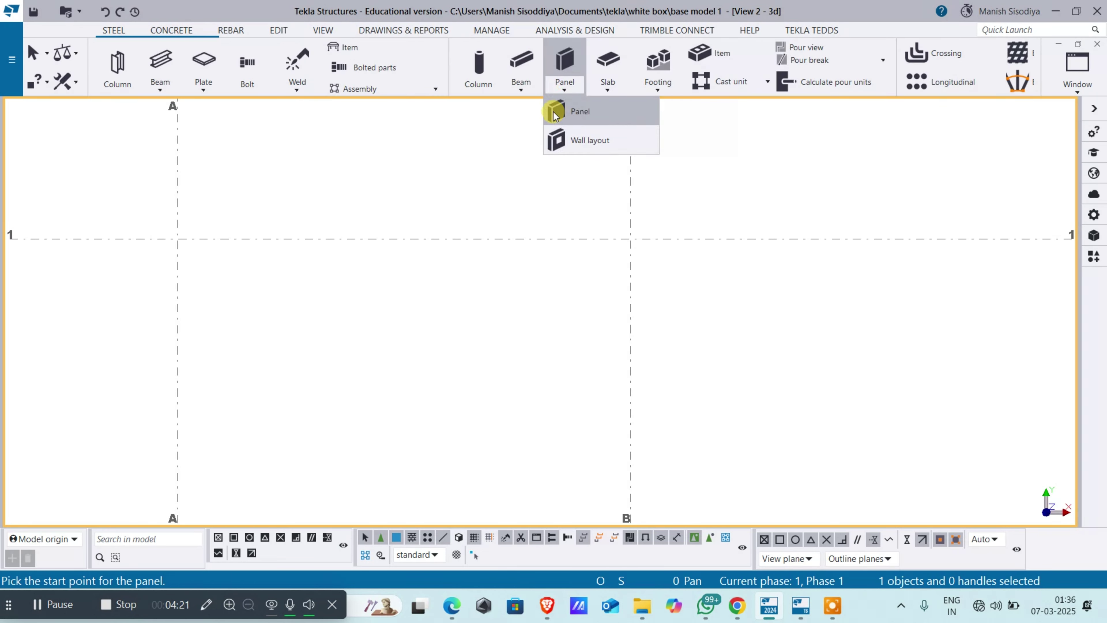
click(555, 112)
click(1095, 215)
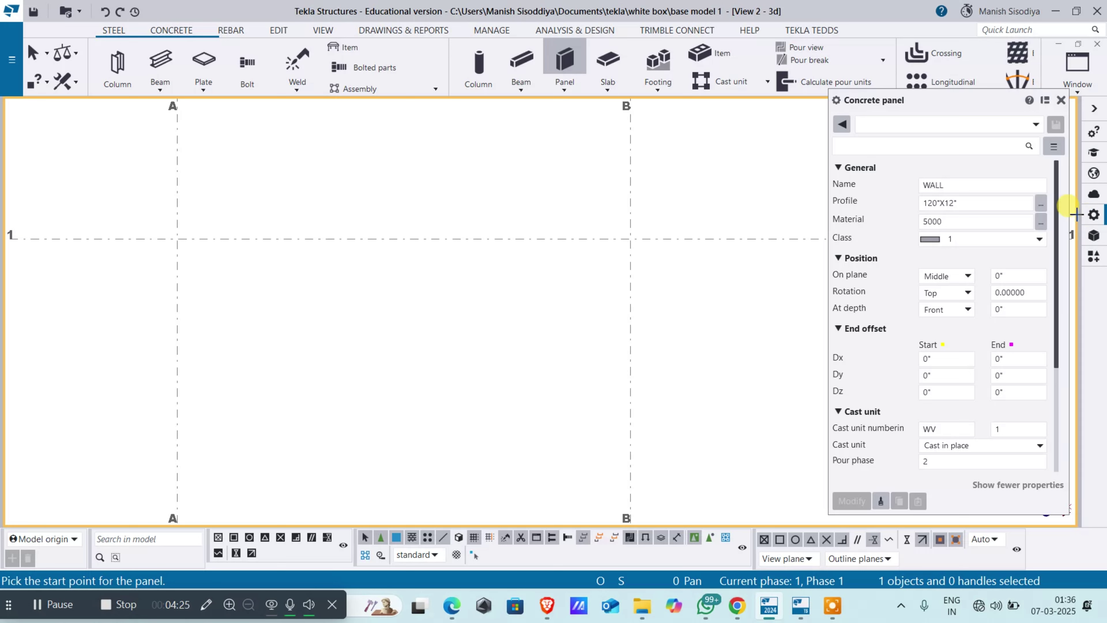
Step: Set the panel's h*b plate profile to a height of 10' (120") and a width of 9"
click(930, 184)
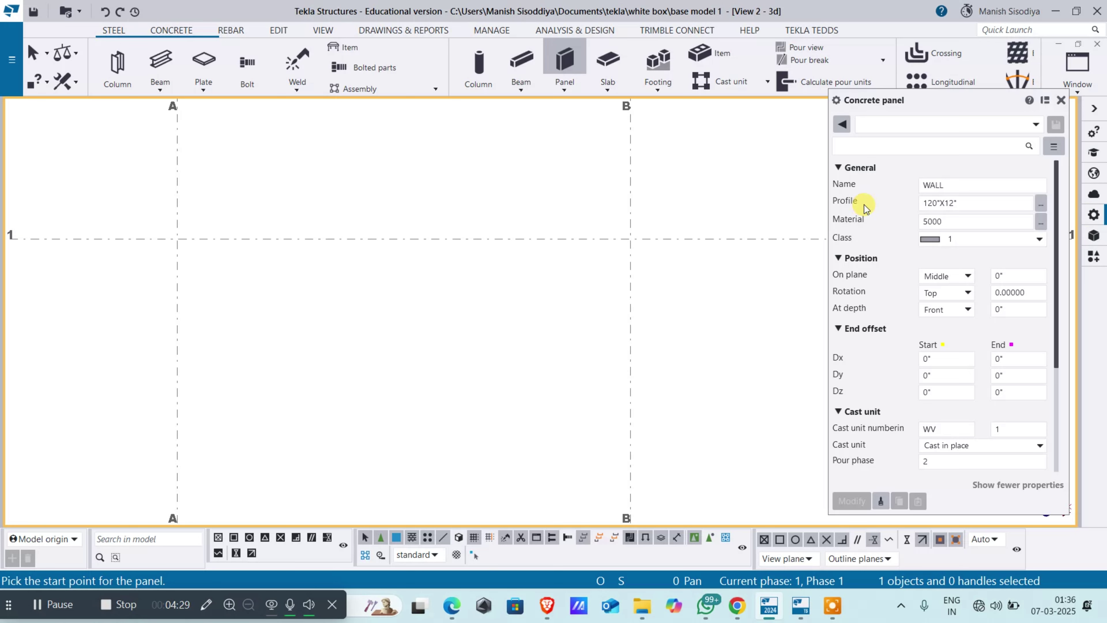
drag(961, 205, 899, 217)
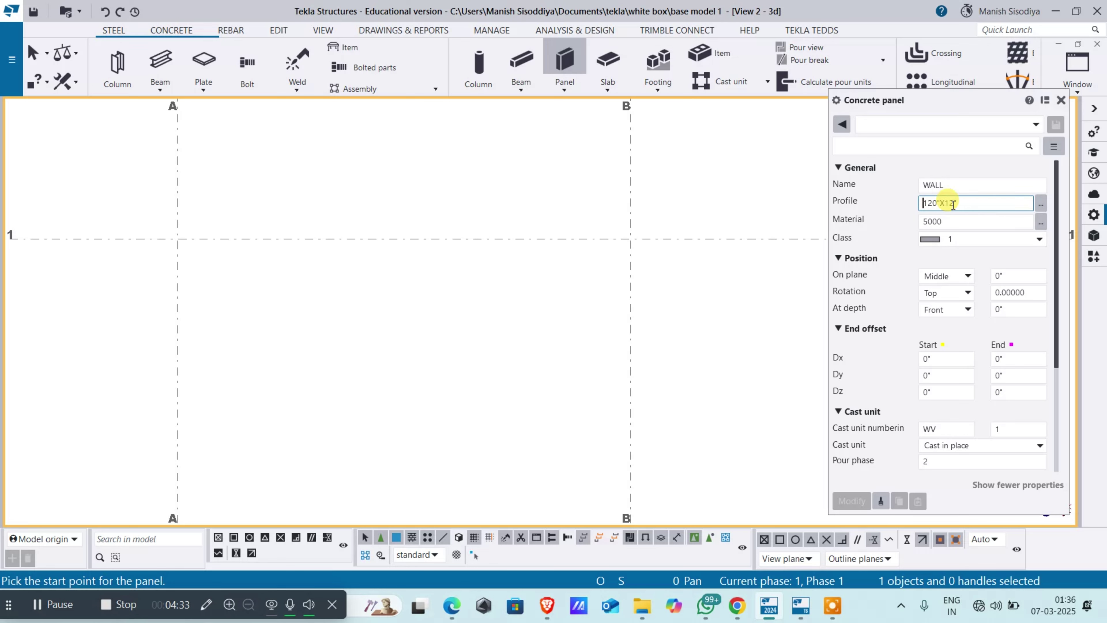
click(1039, 206)
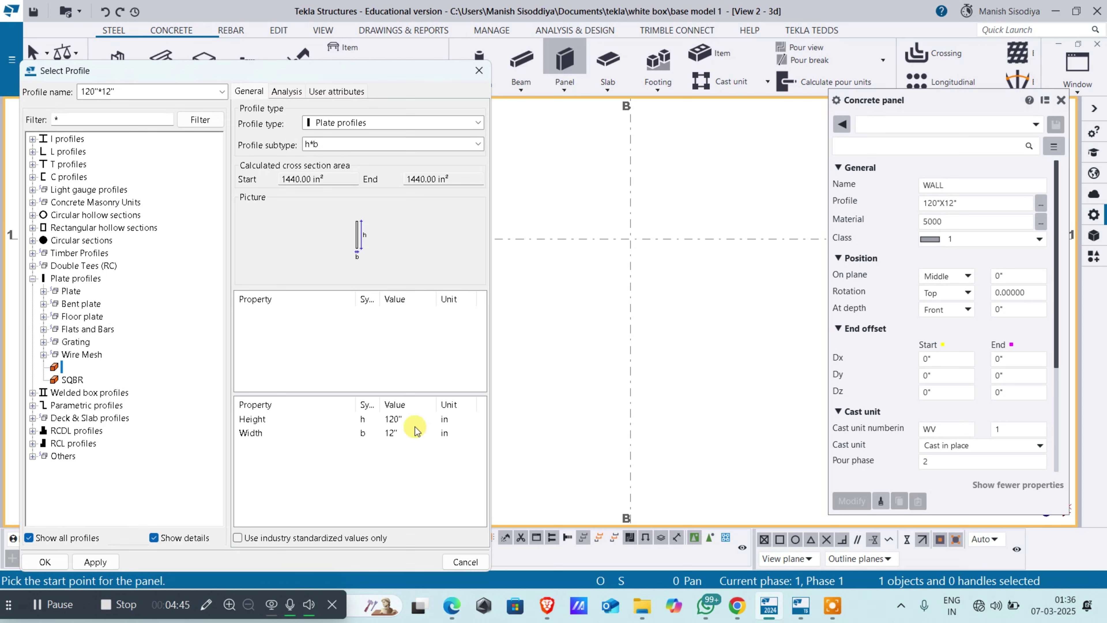
double_click(411, 418)
drag(409, 418, 351, 426)
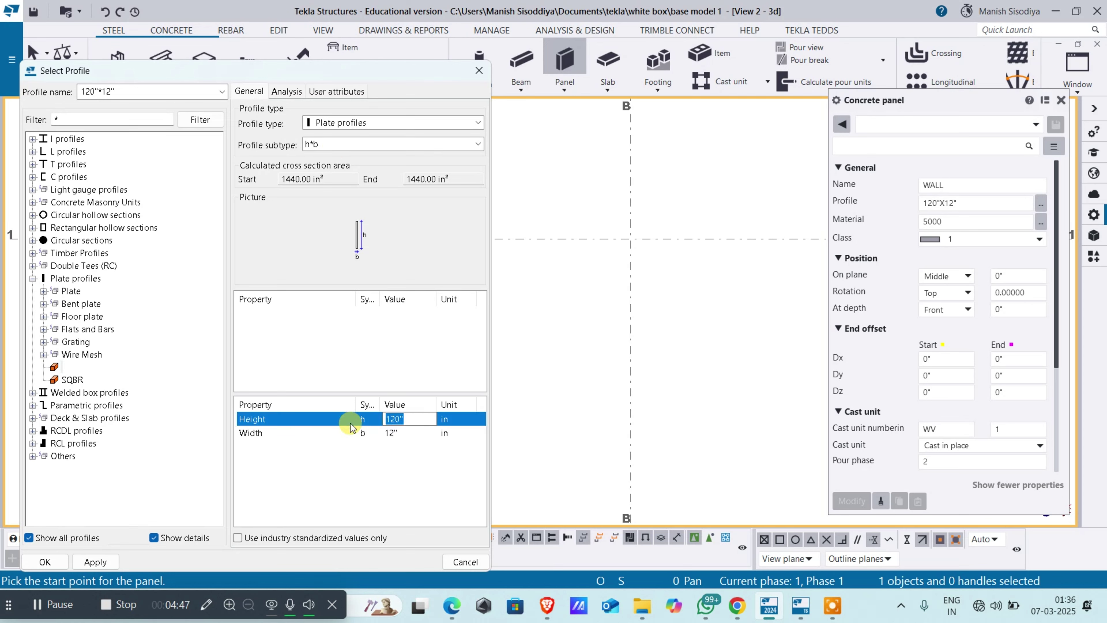
text(10)
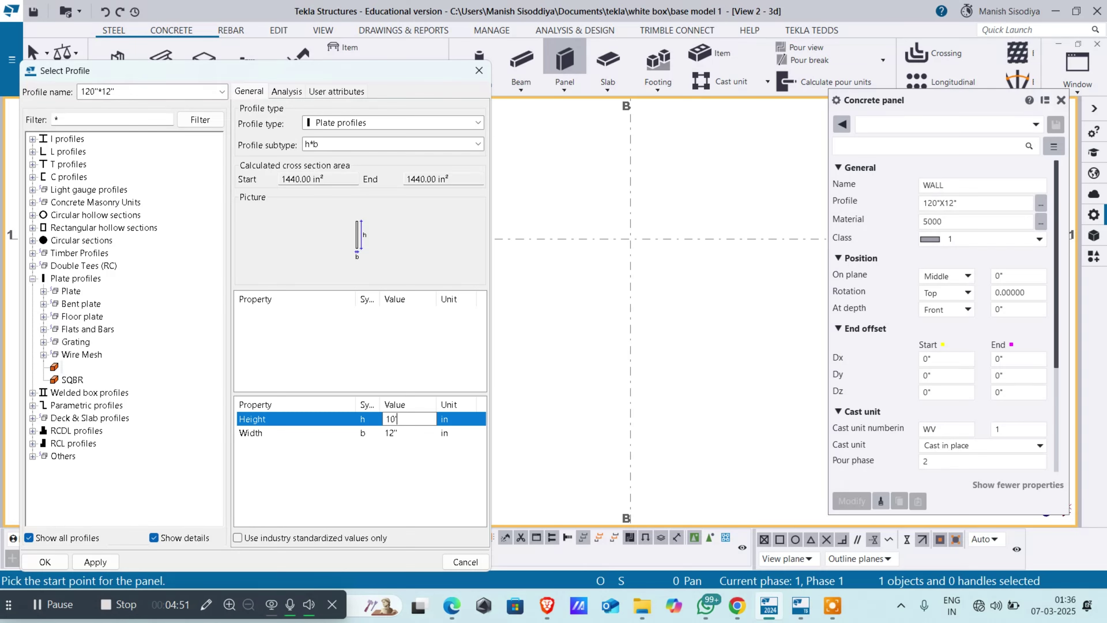
click(351, 427)
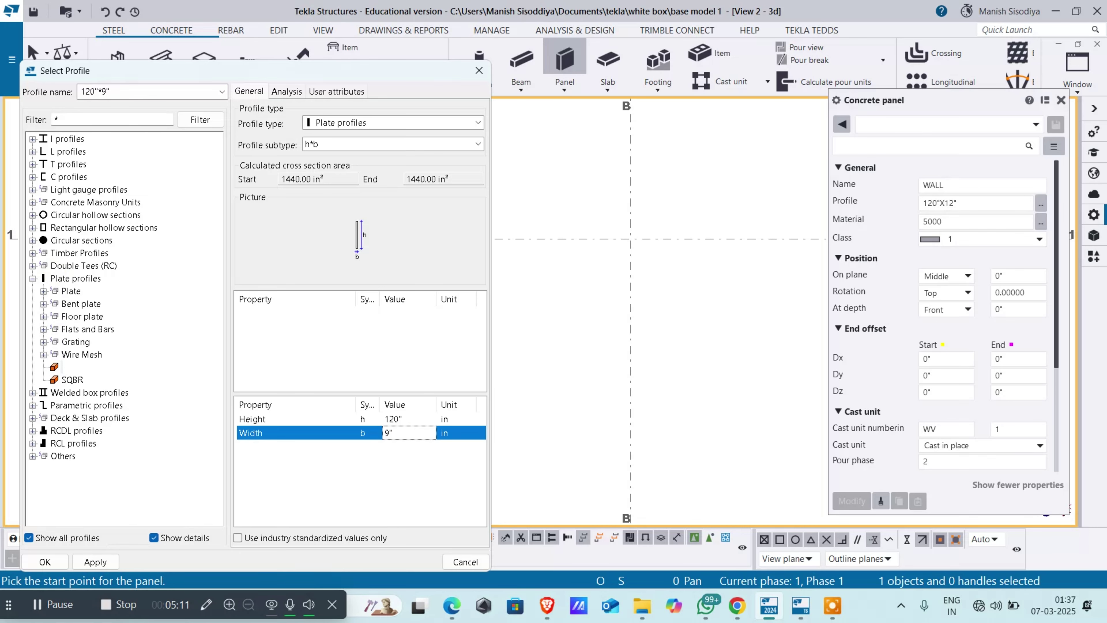
click(58, 560)
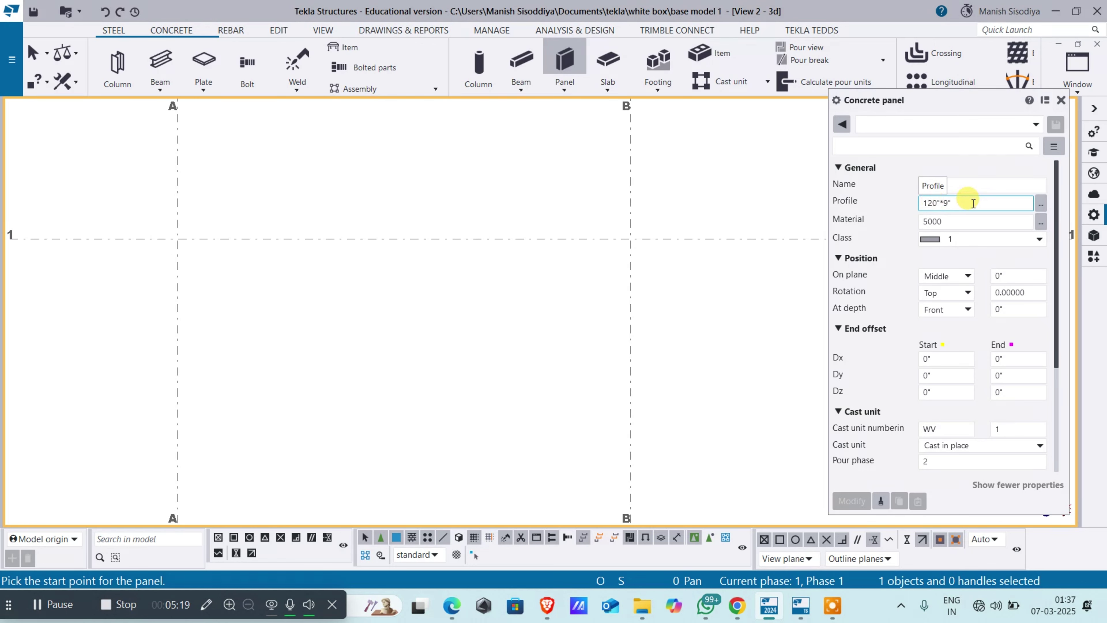
click(177, 239)
middle_click(300, 233)
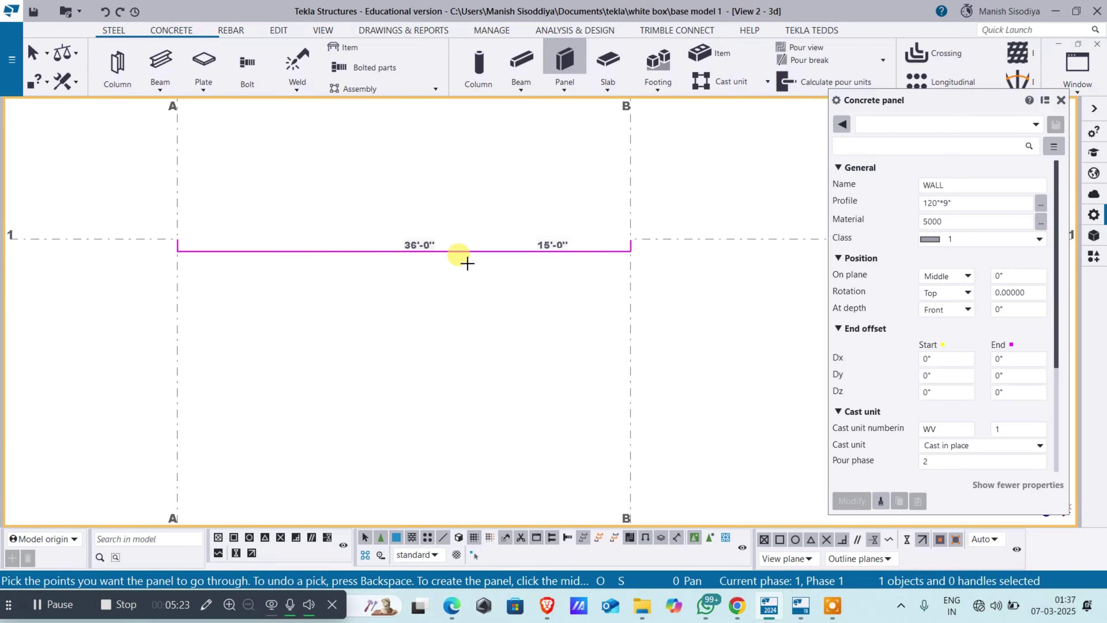
scroll(470, 279, down, 2)
key(Escape)
ctrl+middle_drag(433, 353, 317, 374)
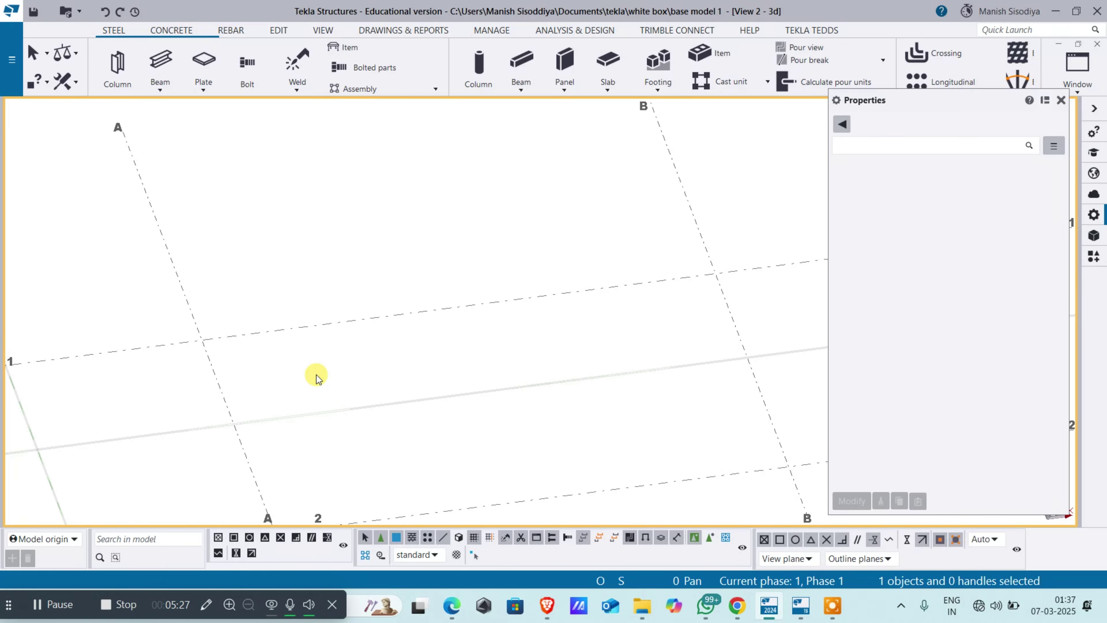
Step: Try to create a concrete wall panel from grid intersection A-1 along grid line 1 toward grid B
key(Return)
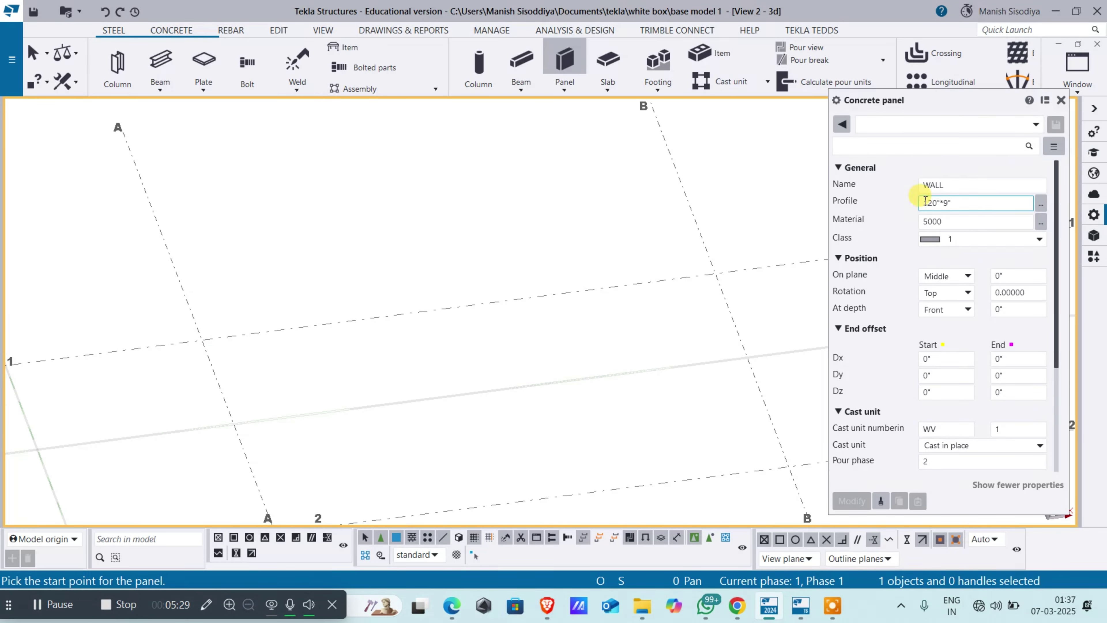
click(201, 340)
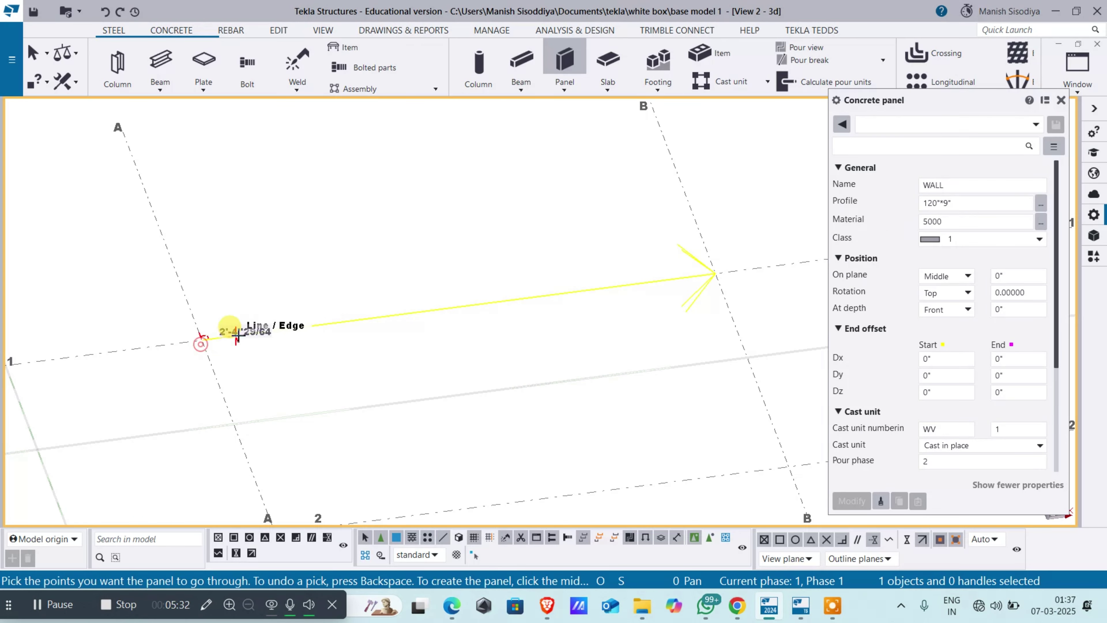
click(346, 320)
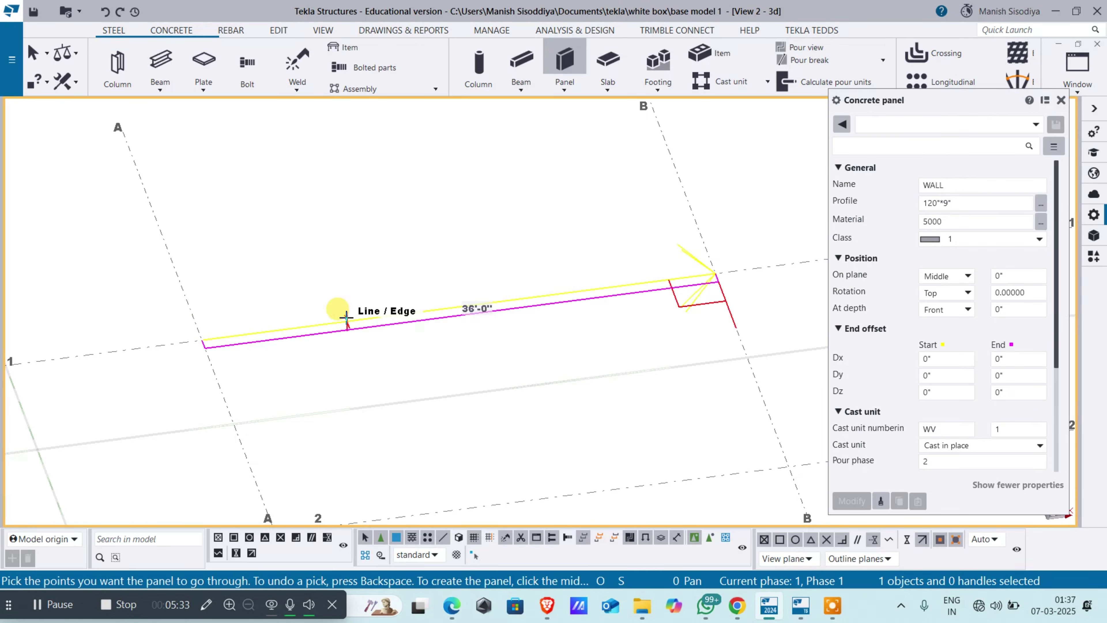
middle_click(697, 262)
scroll(474, 329, down, 5)
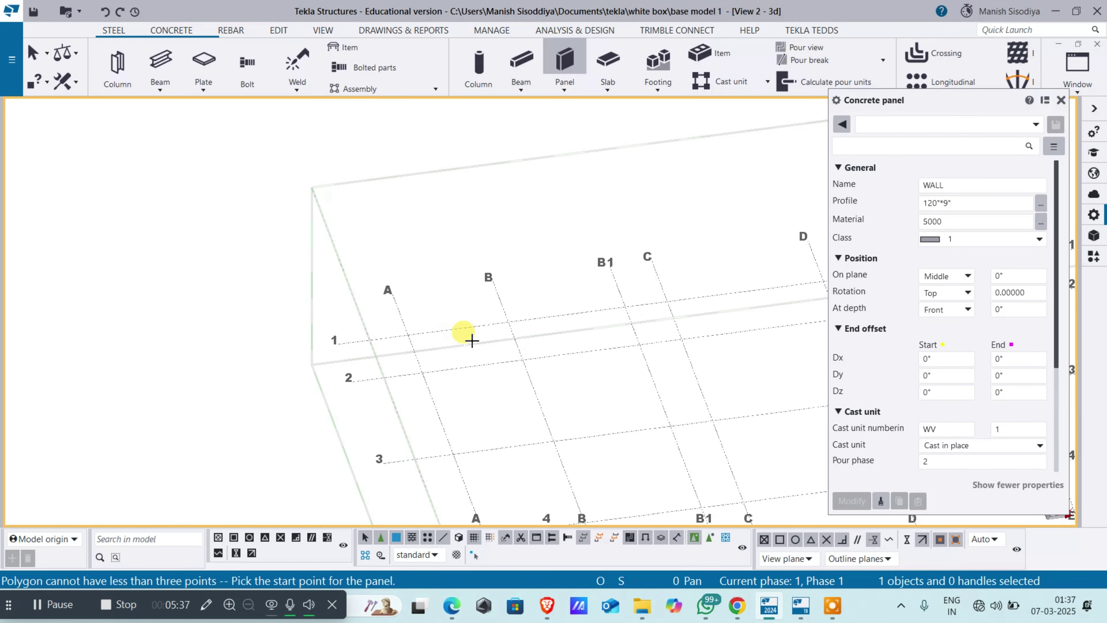
Step: Create a 10' long concrete wall panel from grid intersection A-2 along grid line 2, and end the panel command
scroll(472, 340, up, 3)
click(397, 377)
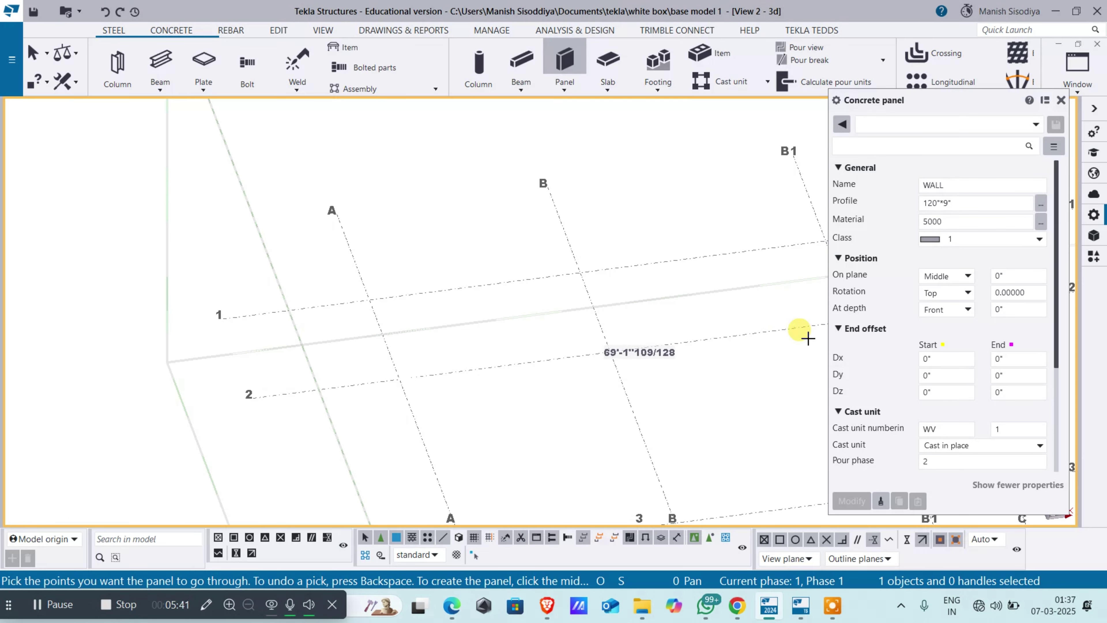
text(10)
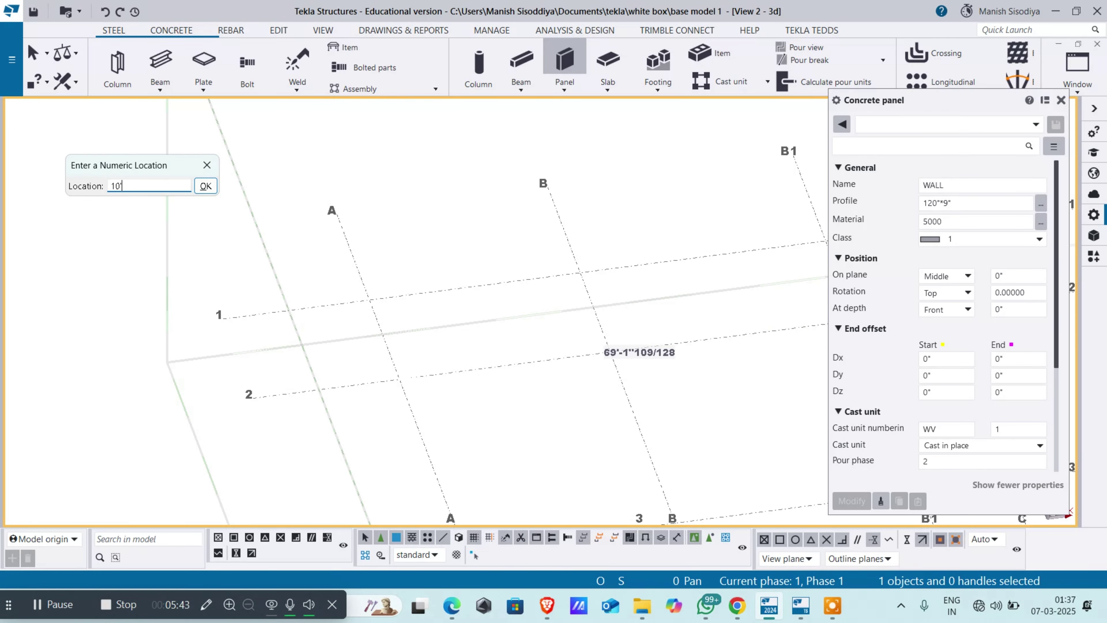
text(')
key(Return)
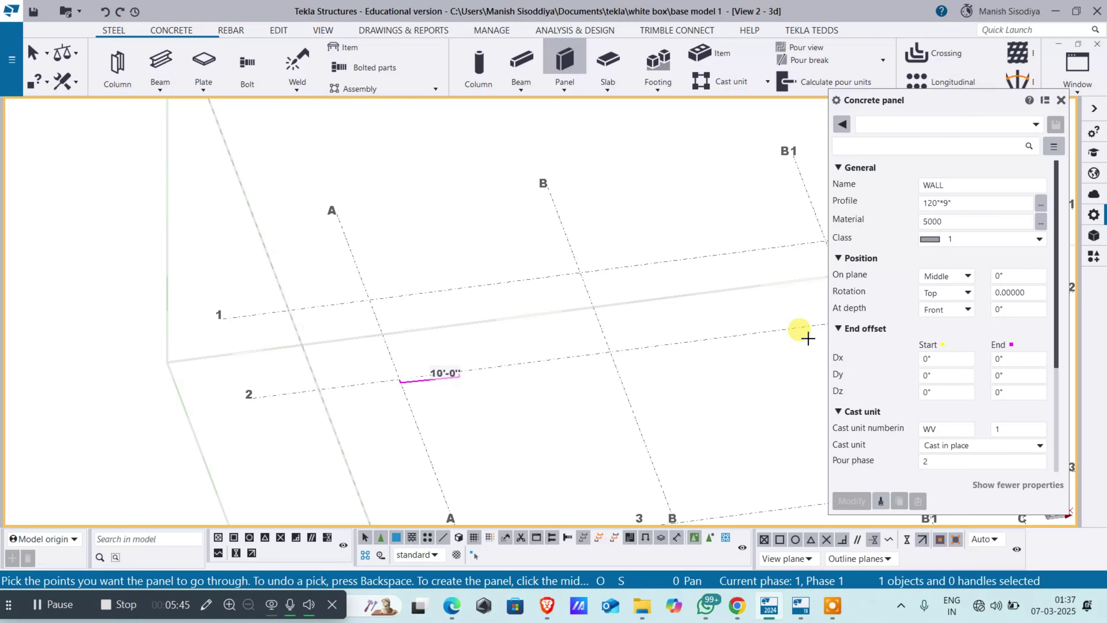
middle_click(807, 338)
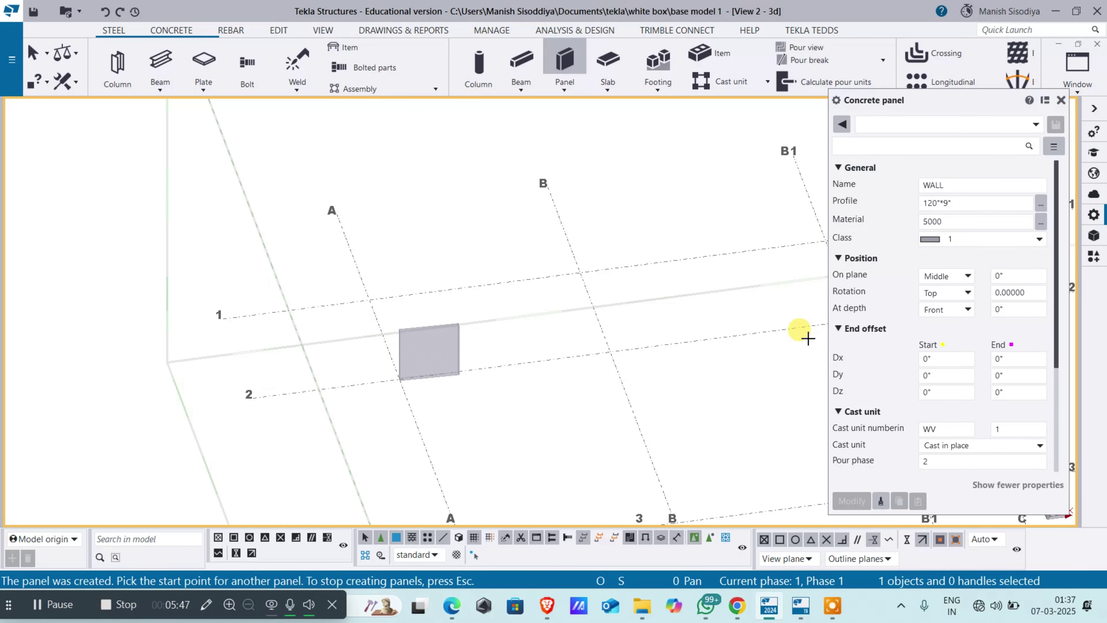
scroll(480, 310, up, 6)
key(Escape)
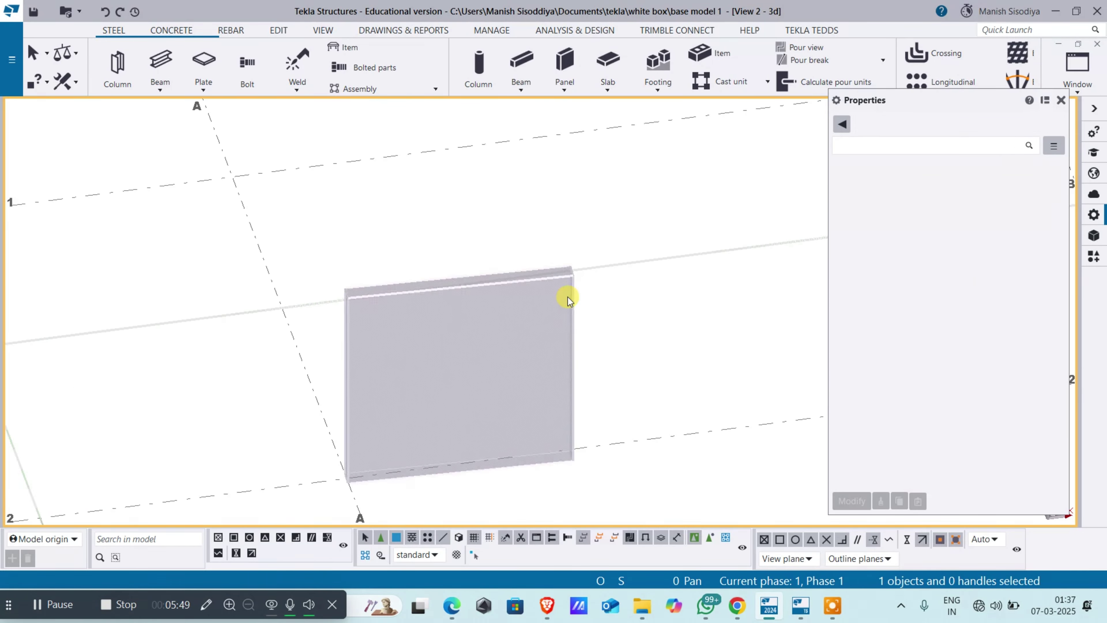
Step: Select the new wall panel on grid line 2 to check its properties and length
scroll(480, 270, down, 3)
click(414, 279)
scroll(419, 292, down, 3)
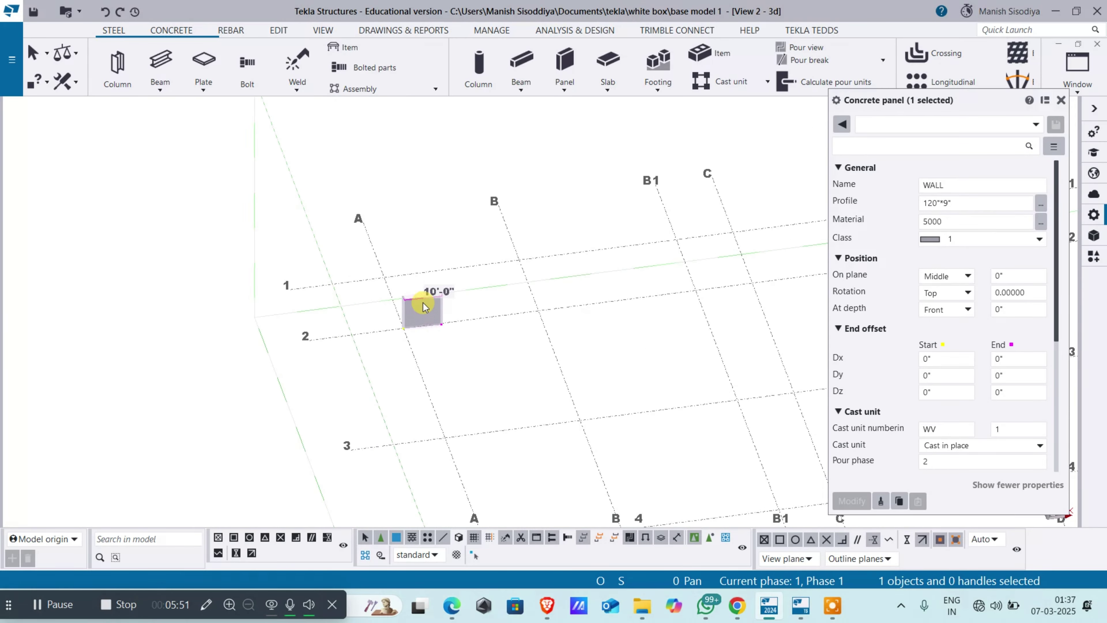
Step: Measure the vertical distance between the wall panel's upper and lower corners at grid A, placing the dimension outside the wall
ctrl+middle_drag(424, 302, 383, 242)
scroll(383, 242, up, 4)
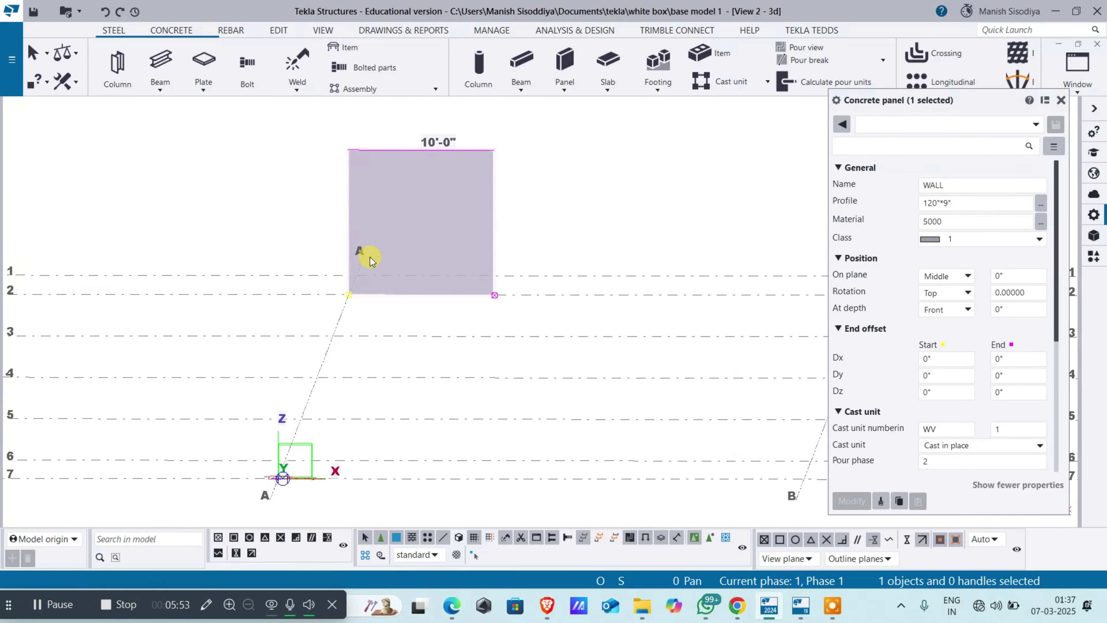
scroll(369, 261, up, 1)
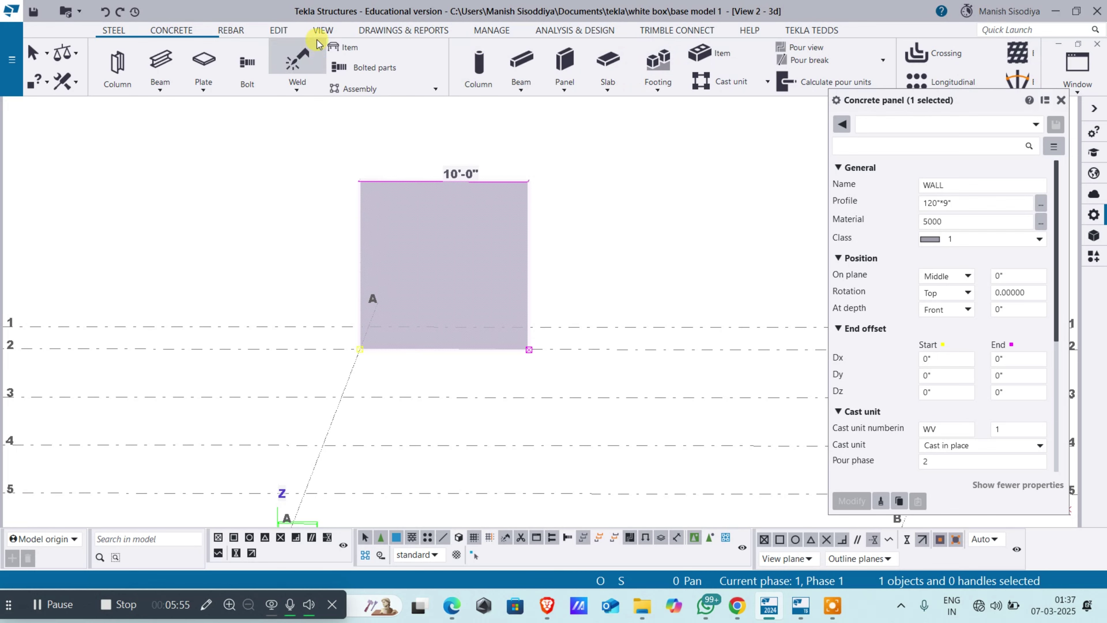
click(279, 30)
click(542, 81)
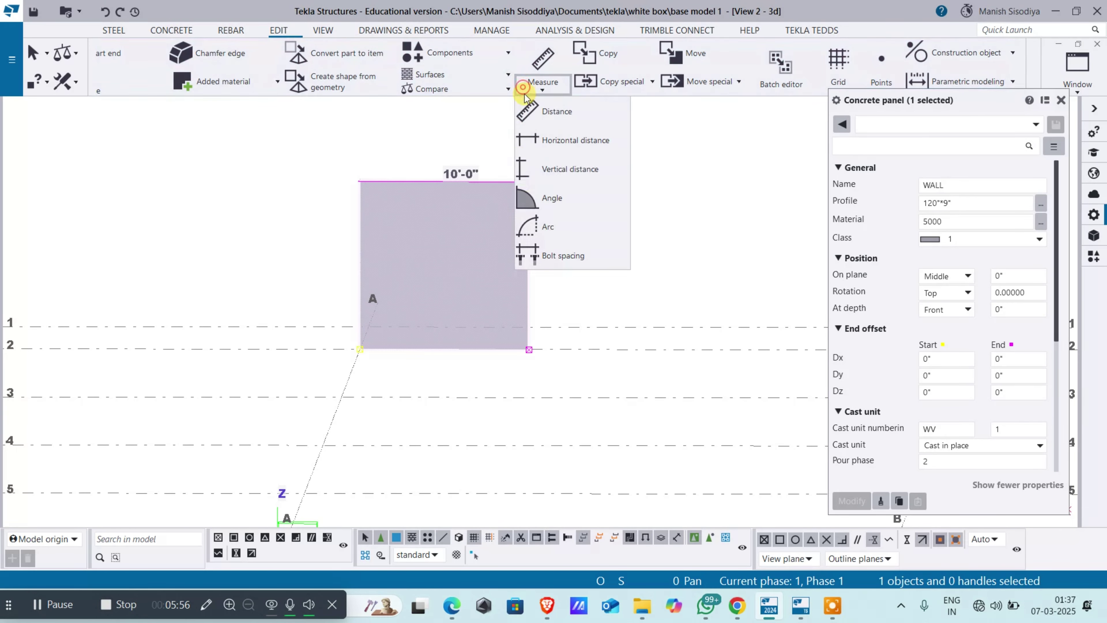
click(525, 162)
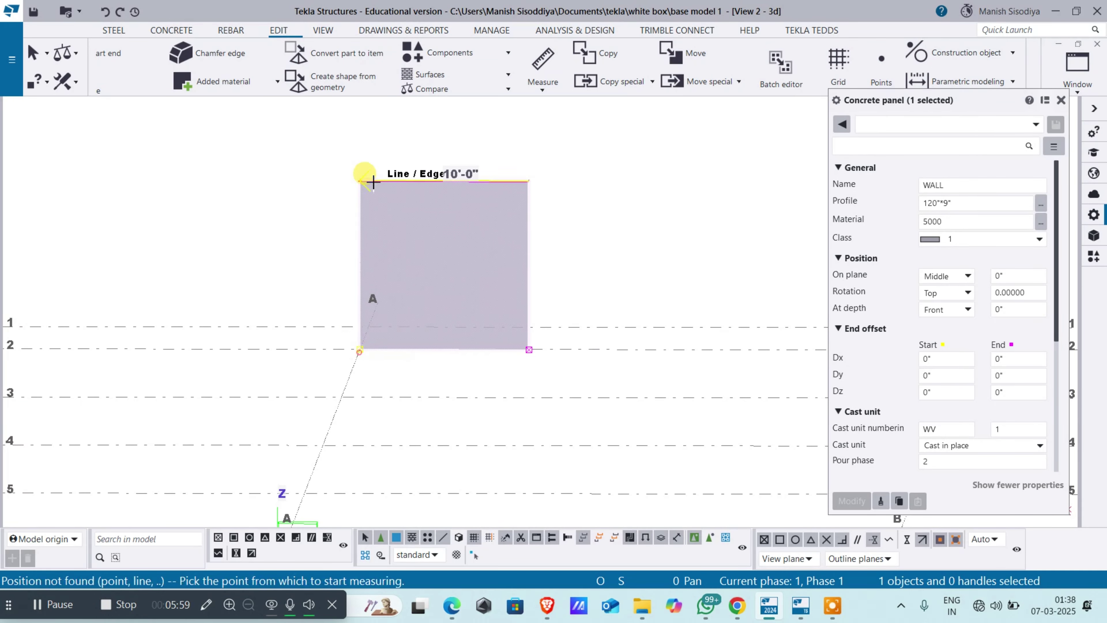
click(360, 179)
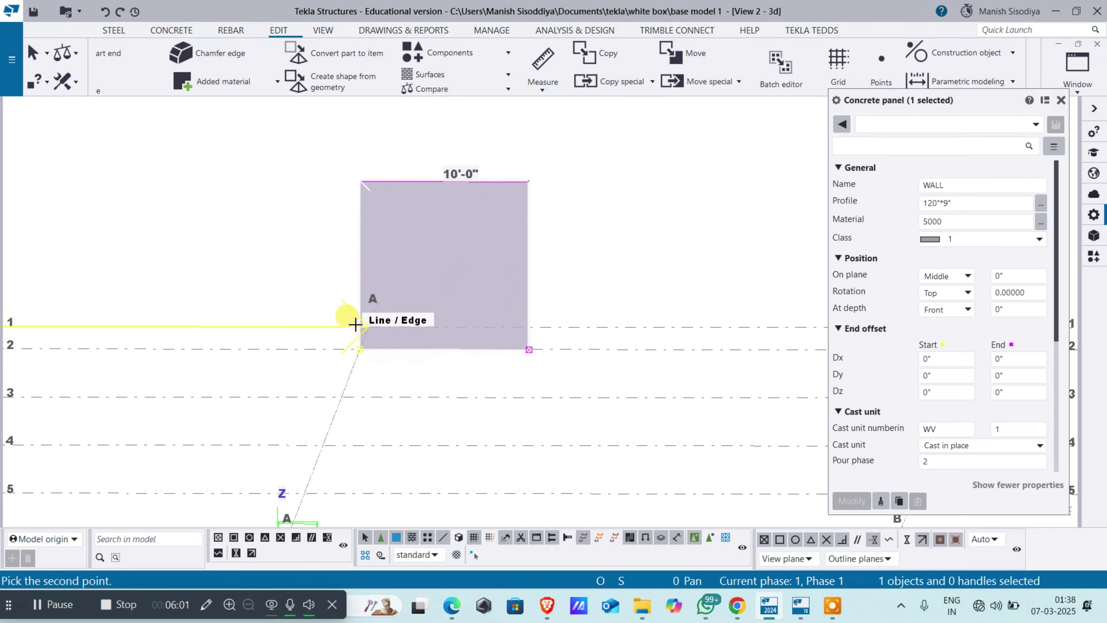
click(360, 348)
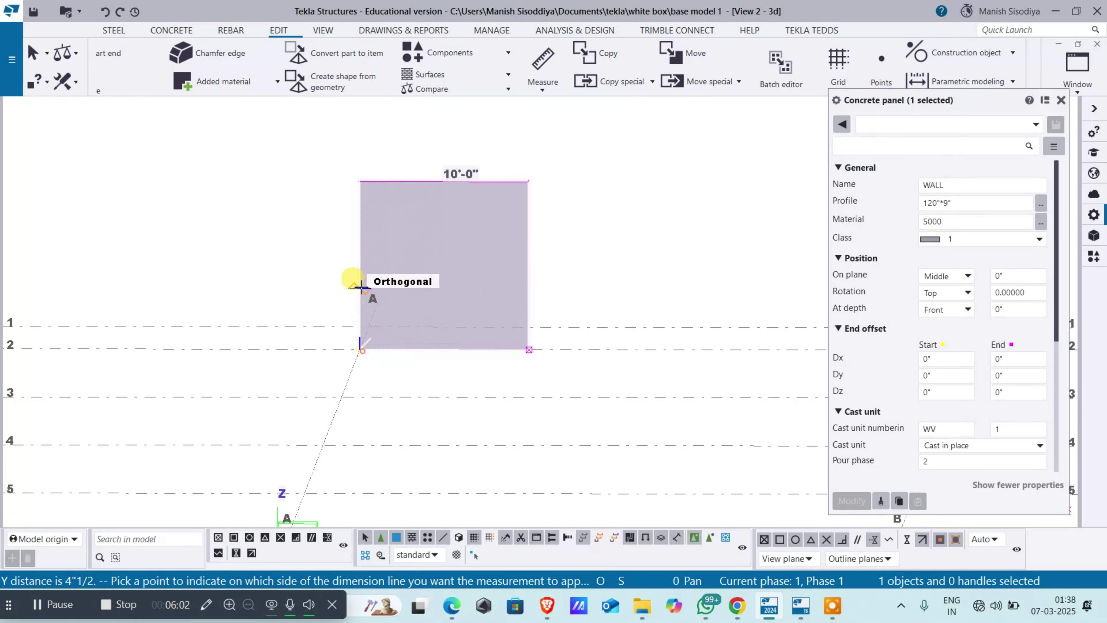
click(335, 271)
ctrl+middle_drag(319, 264, 505, 352)
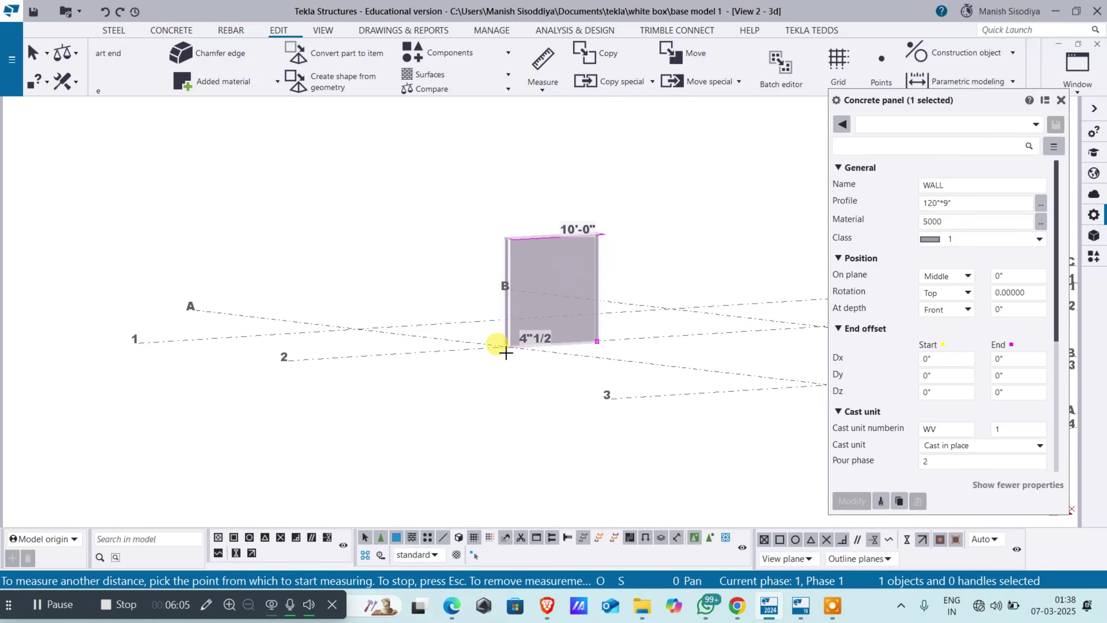
click(959, 202)
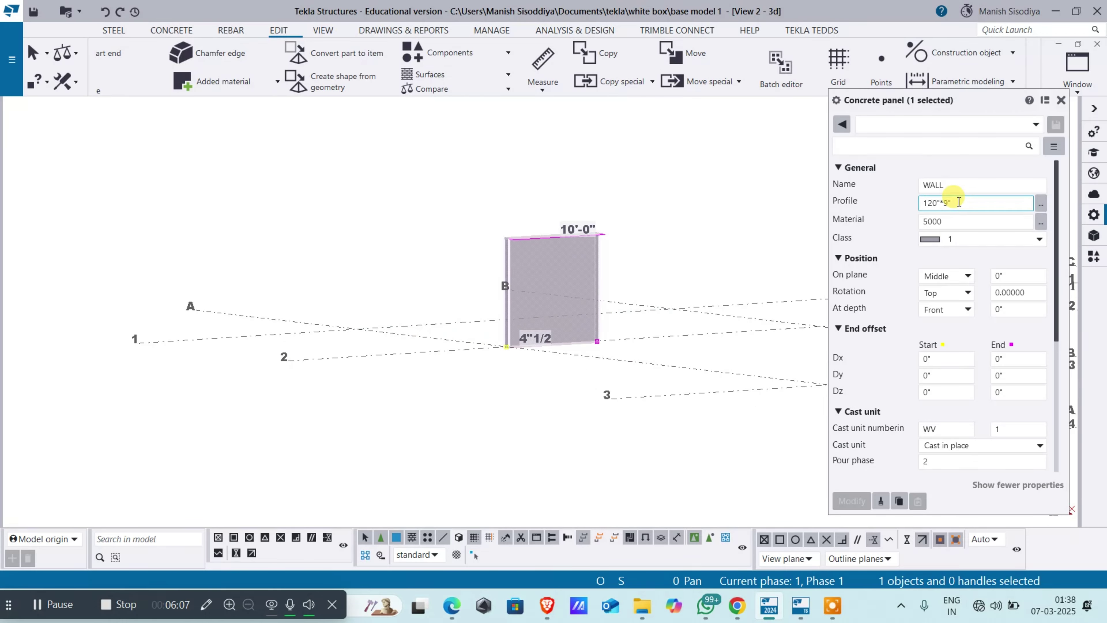
Step: Switch to the View 1 - ELEVATION ON GRID 1 view and look for the wall panel near grid A
click(1078, 69)
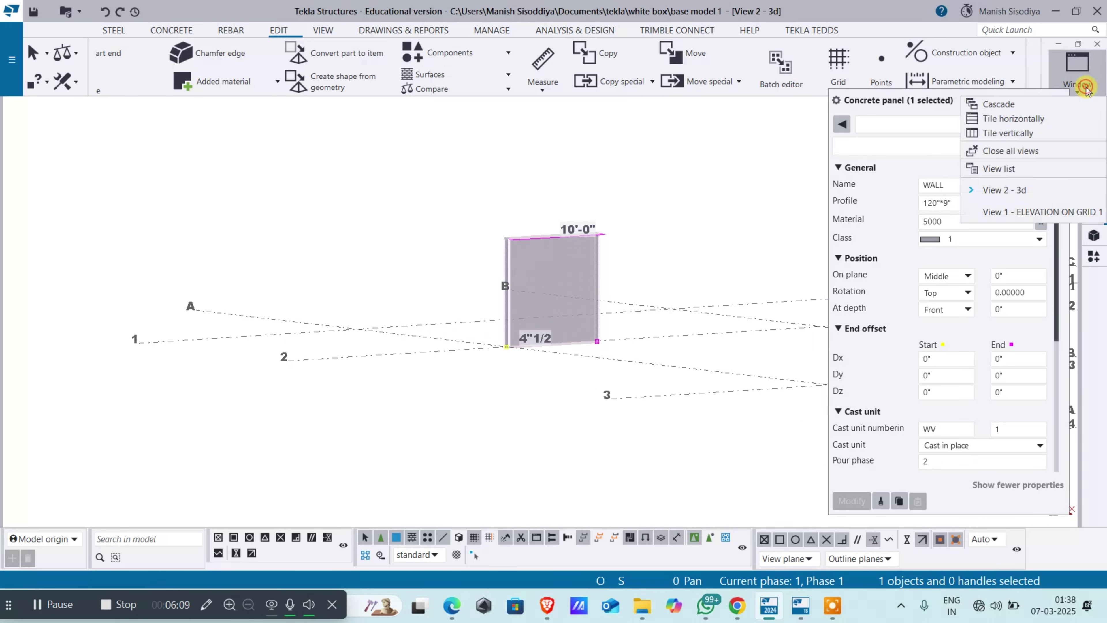
click(1036, 214)
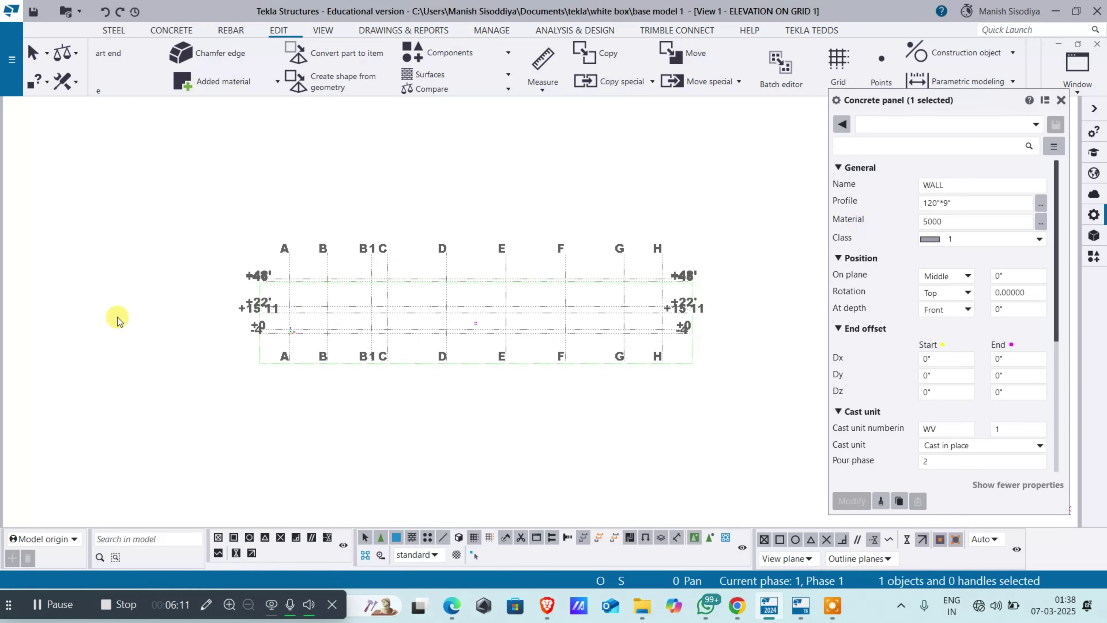
scroll(277, 293, up, 4)
scroll(340, 356, down, 2)
scroll(339, 354, down, 4)
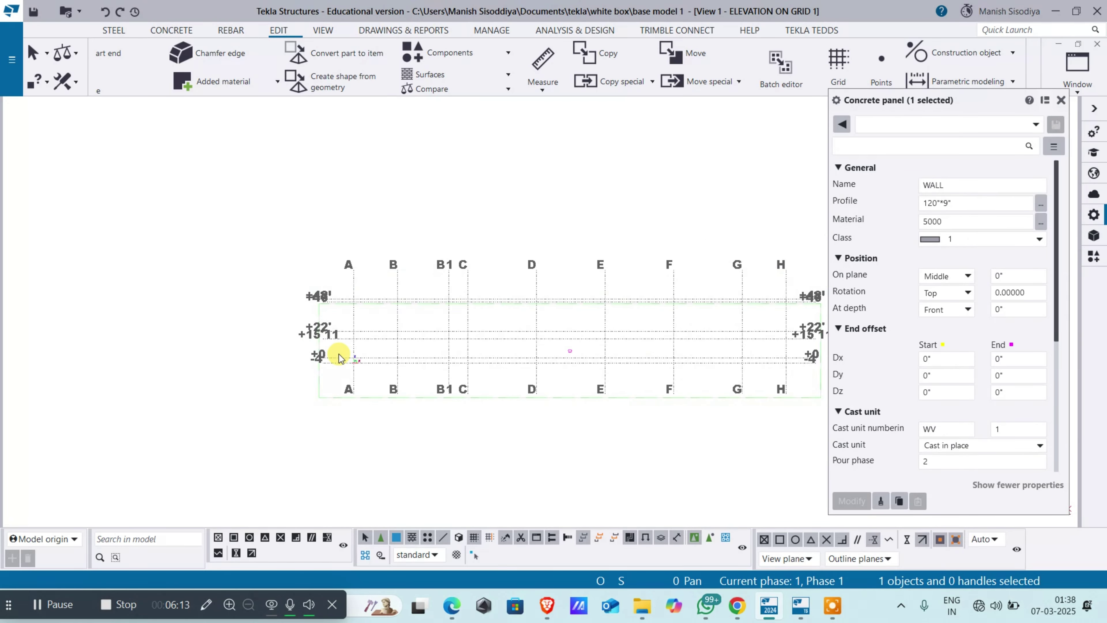
middle_drag(340, 355, 271, 426)
scroll(281, 354, up, 3)
key(Home)
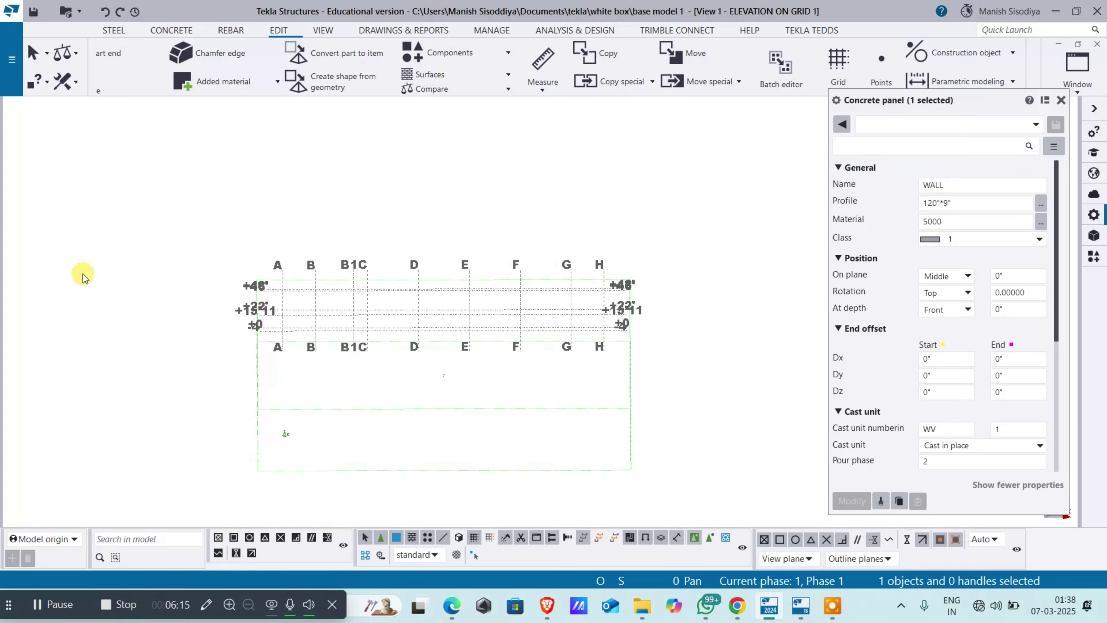
Step: Switch back to the View 2 - 3d view and check which grid line the wall panel stands on
click(1078, 69)
click(1043, 191)
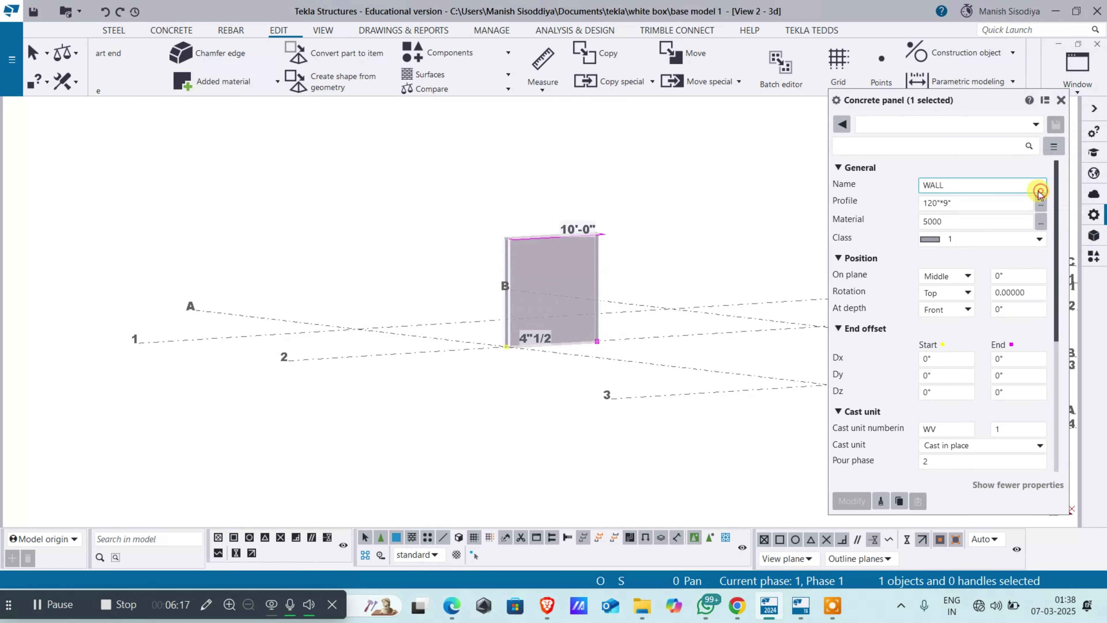
scroll(529, 338, down, 3)
scroll(529, 337, up, 3)
ctrl+middle_drag(529, 338, 418, 397)
scroll(418, 397, down, 3)
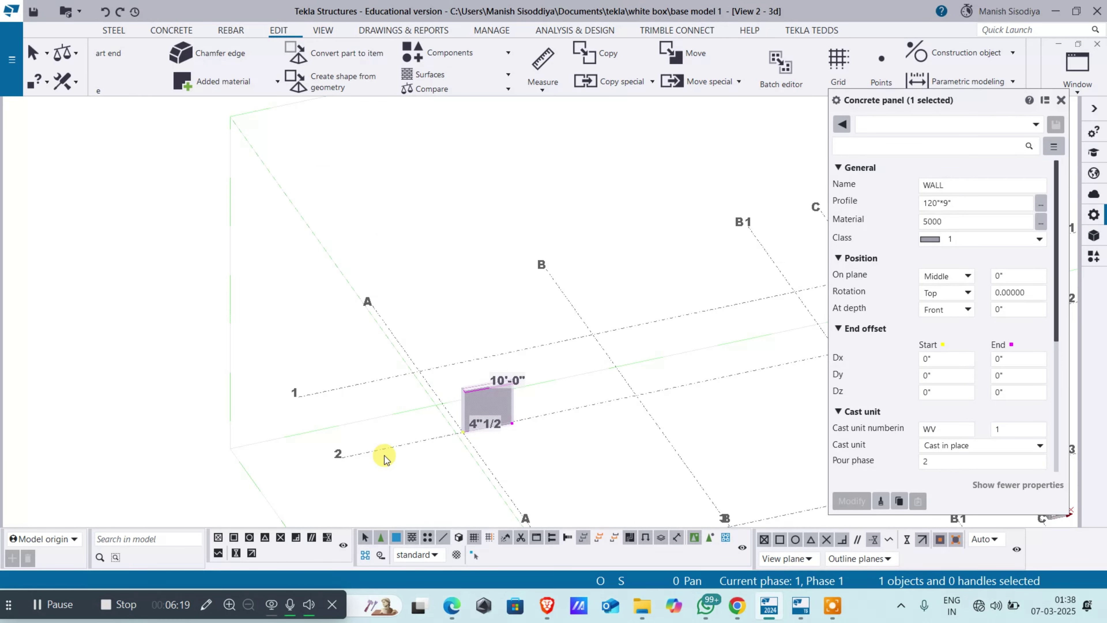
middle_drag(389, 453, 298, 450)
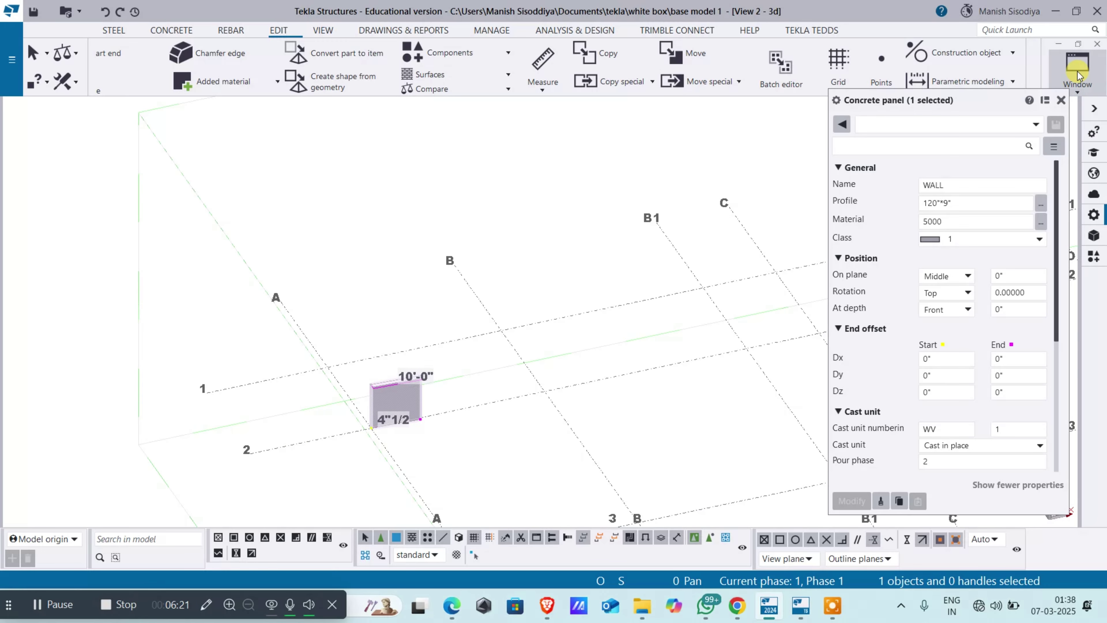
Step: Make the ELEVATION ON GRID 2 named view visible and close the view list
click(1079, 75)
click(1034, 166)
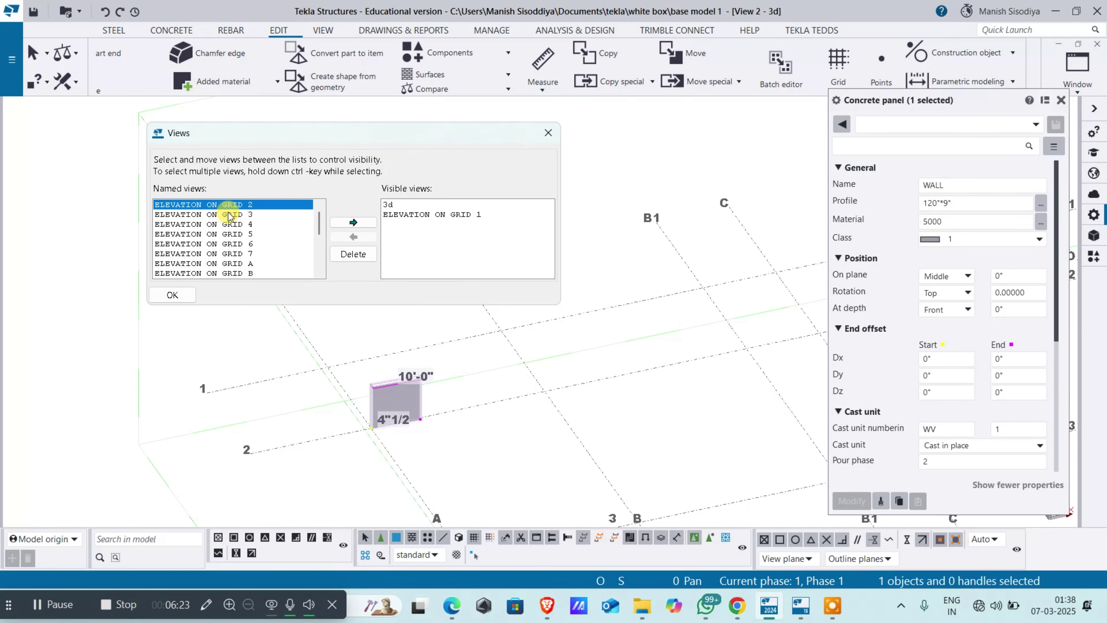
double_click(241, 205)
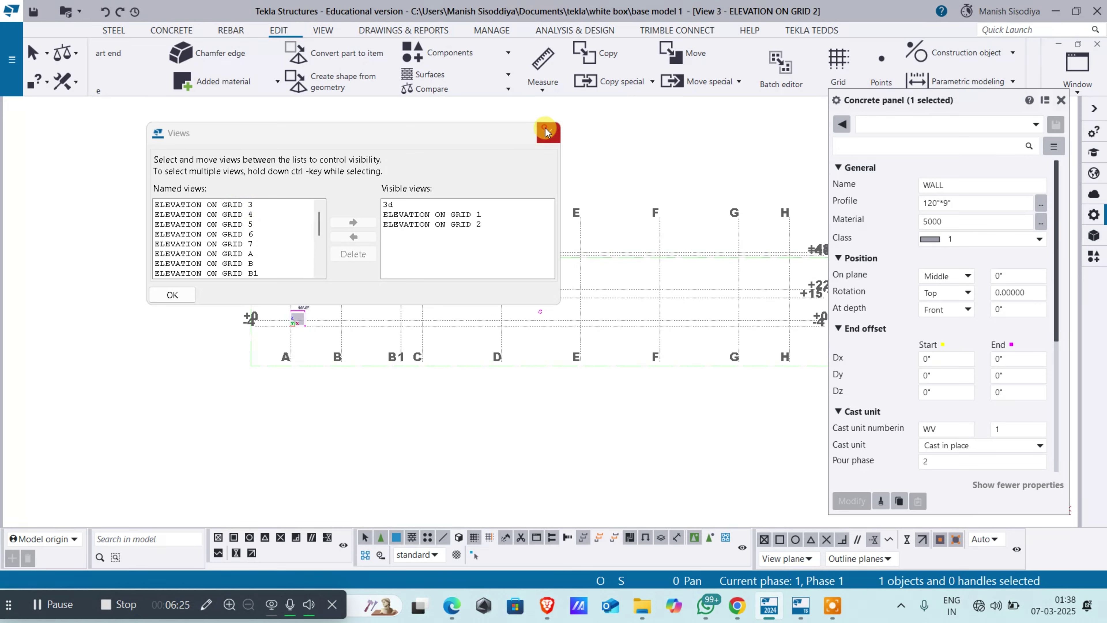
click(547, 133)
Step: Measure the vertical distance between the wall panel's upper and lower corners at grid A in the elevation, placing the dimension outside the wall
scroll(291, 319, up, 10)
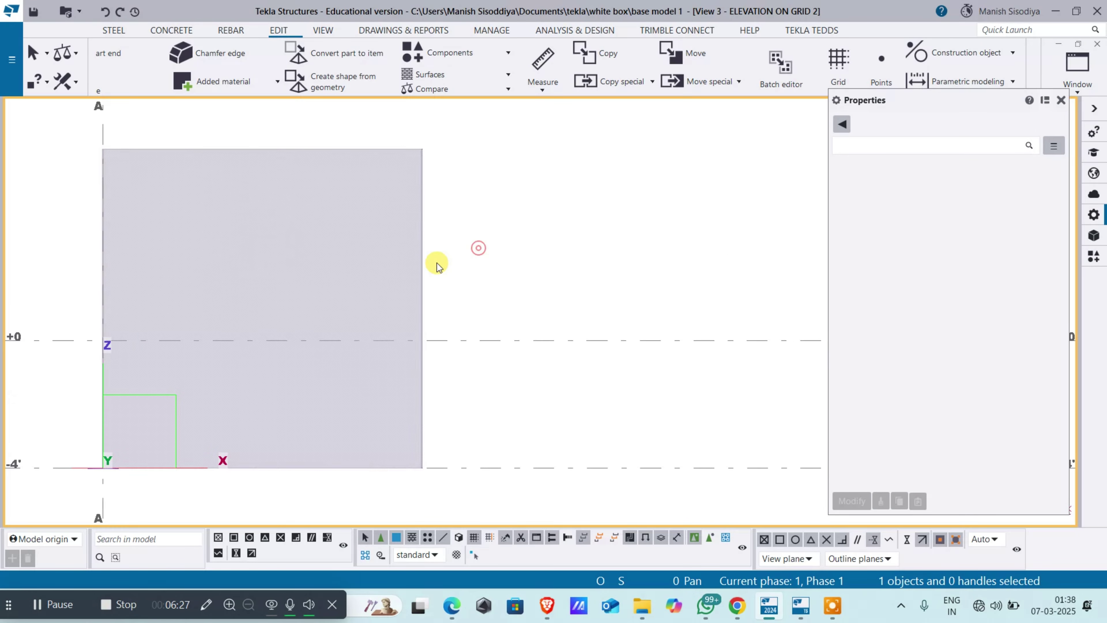
click(542, 81)
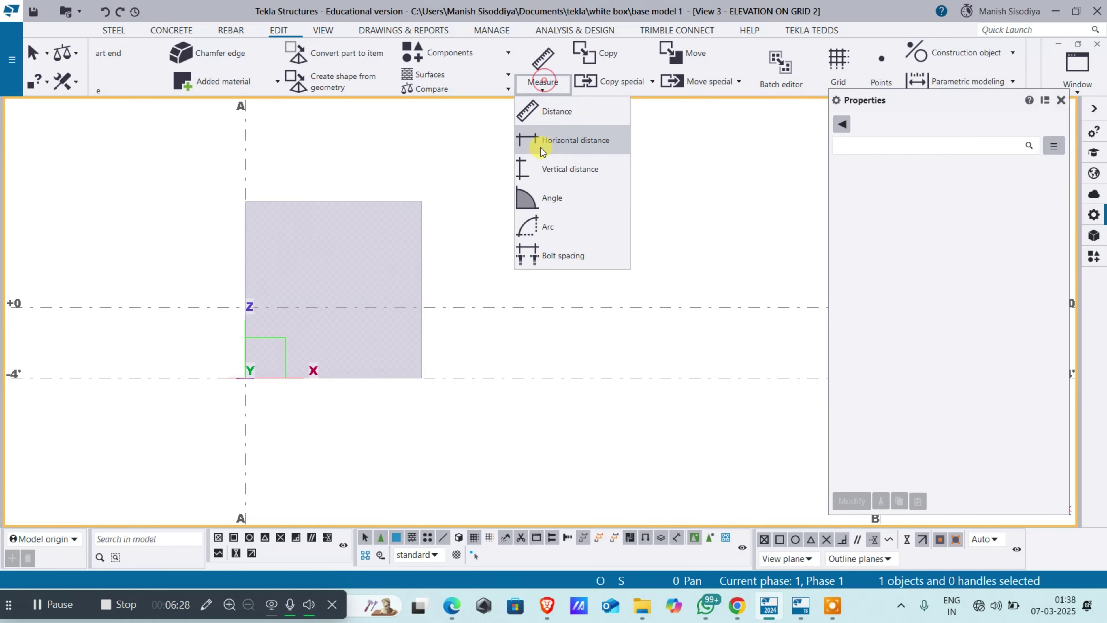
click(530, 165)
click(247, 197)
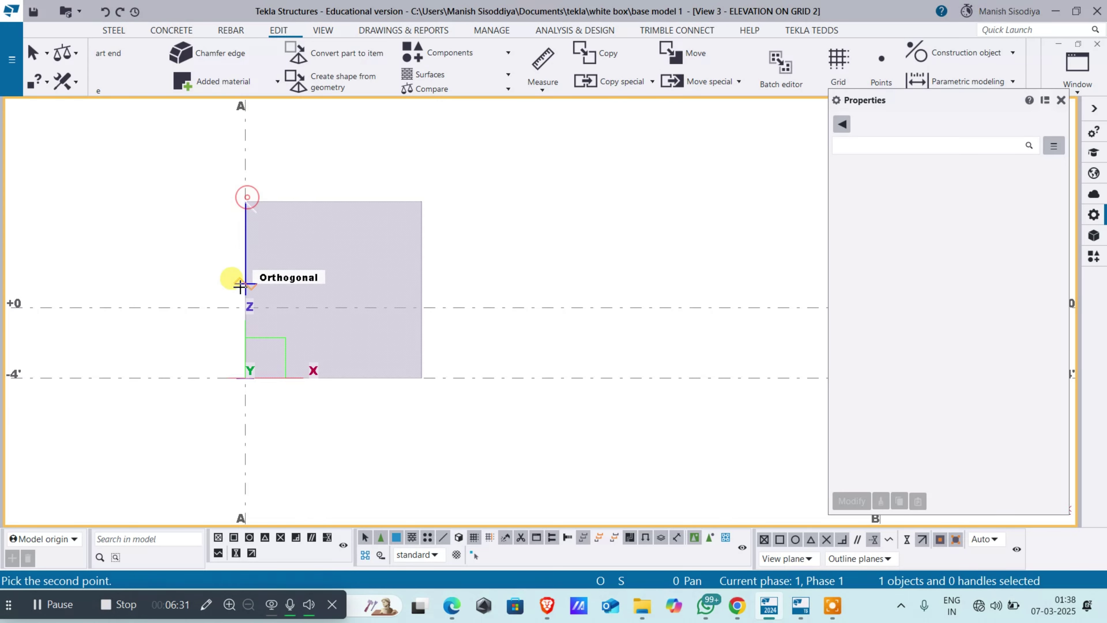
click(243, 377)
click(209, 289)
scroll(293, 281, up, 1)
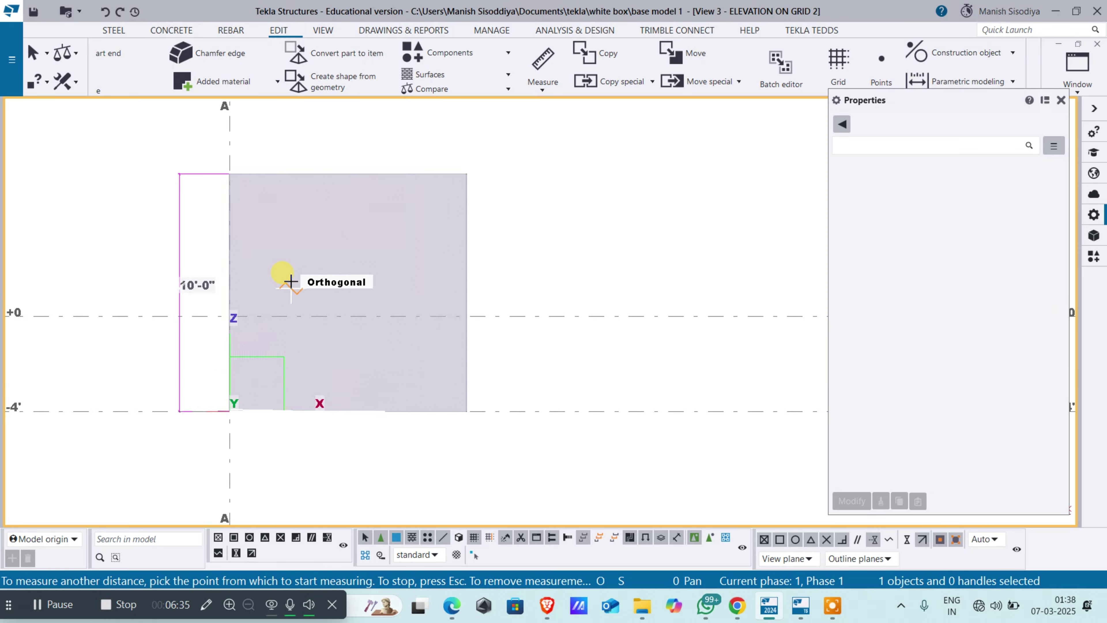
scroll(398, 270, down, 6)
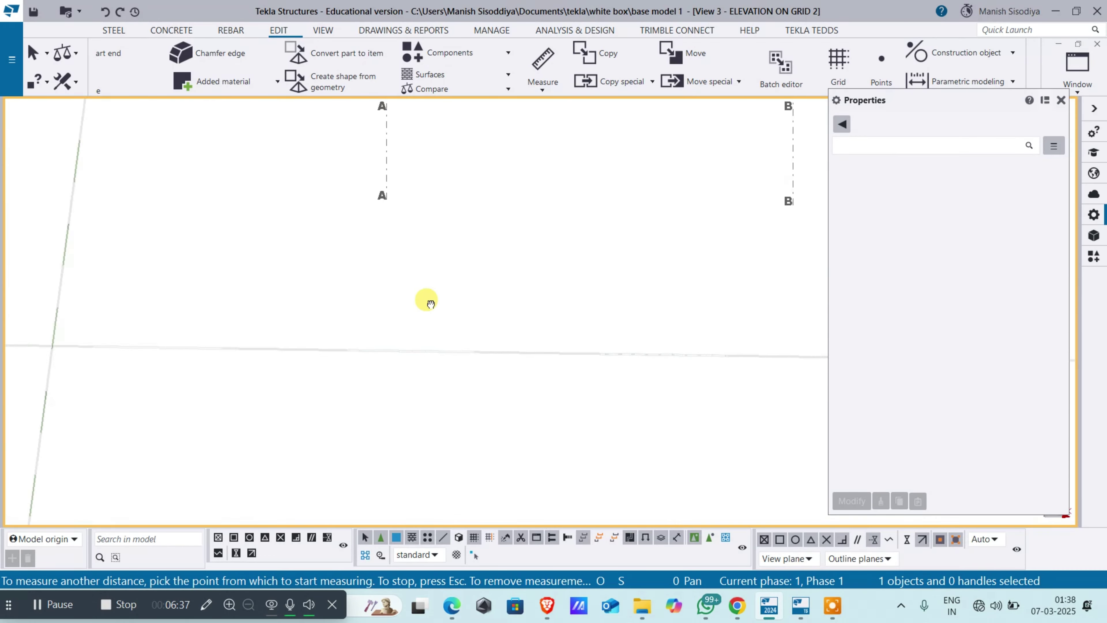
scroll(440, 188, up, 3)
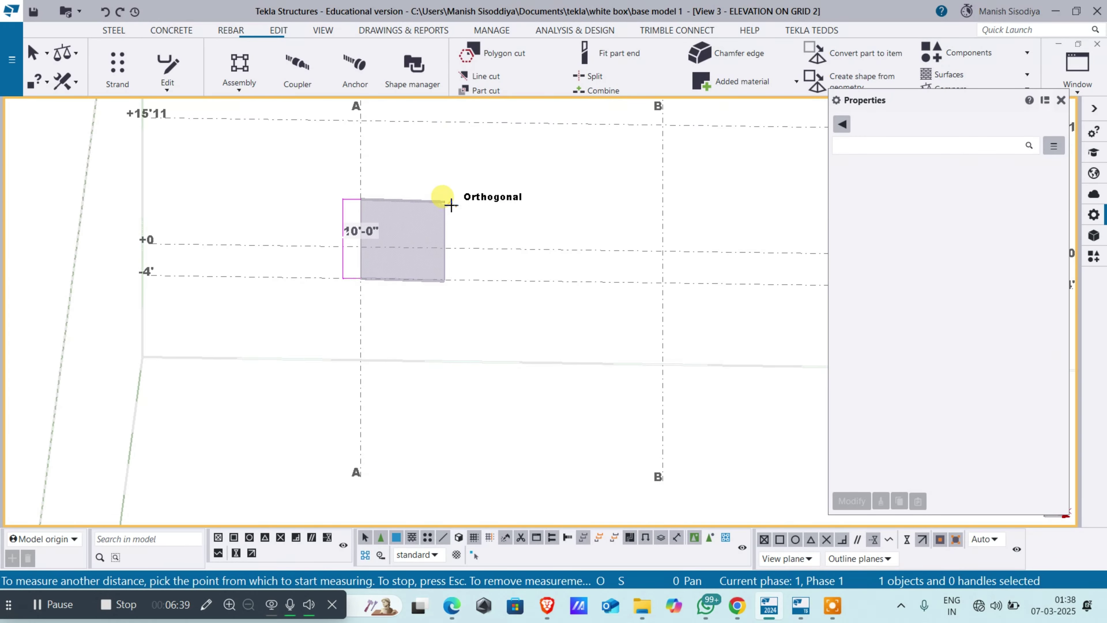
key(ctrl+p)
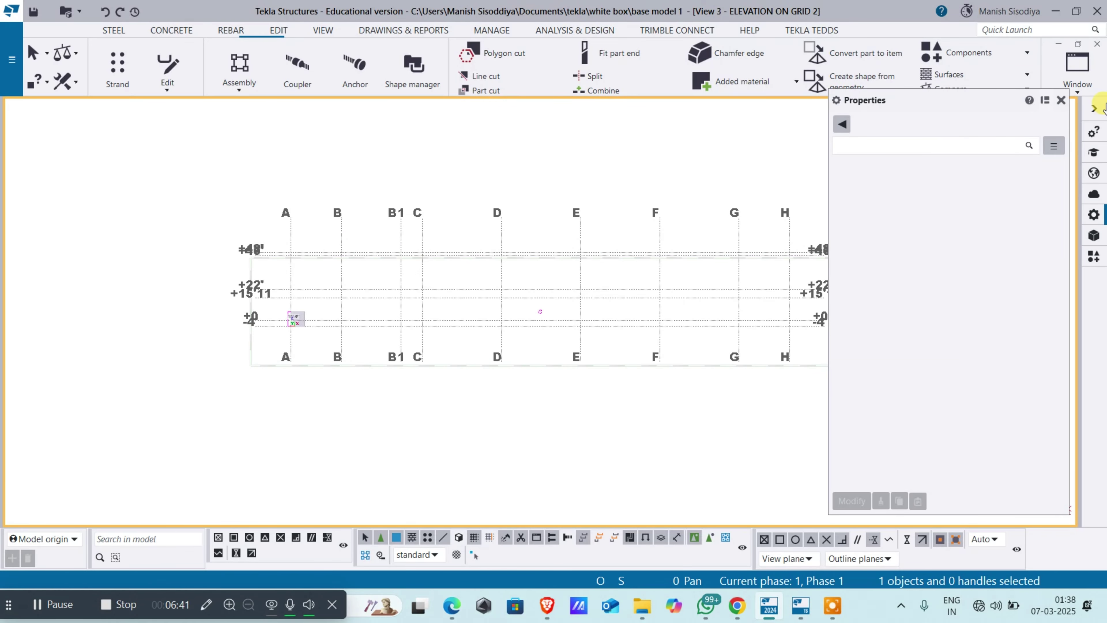
Step: Switch to the View 2 - 3d view and show it as a plan, focused on the wall panel at grid intersection A-2
click(1078, 67)
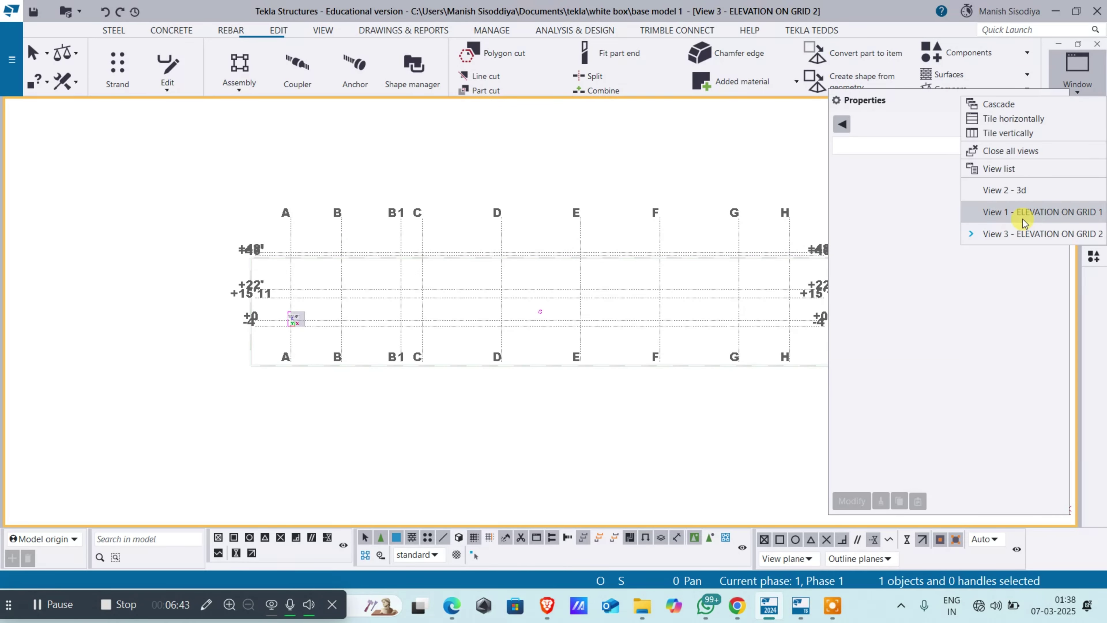
click(1012, 190)
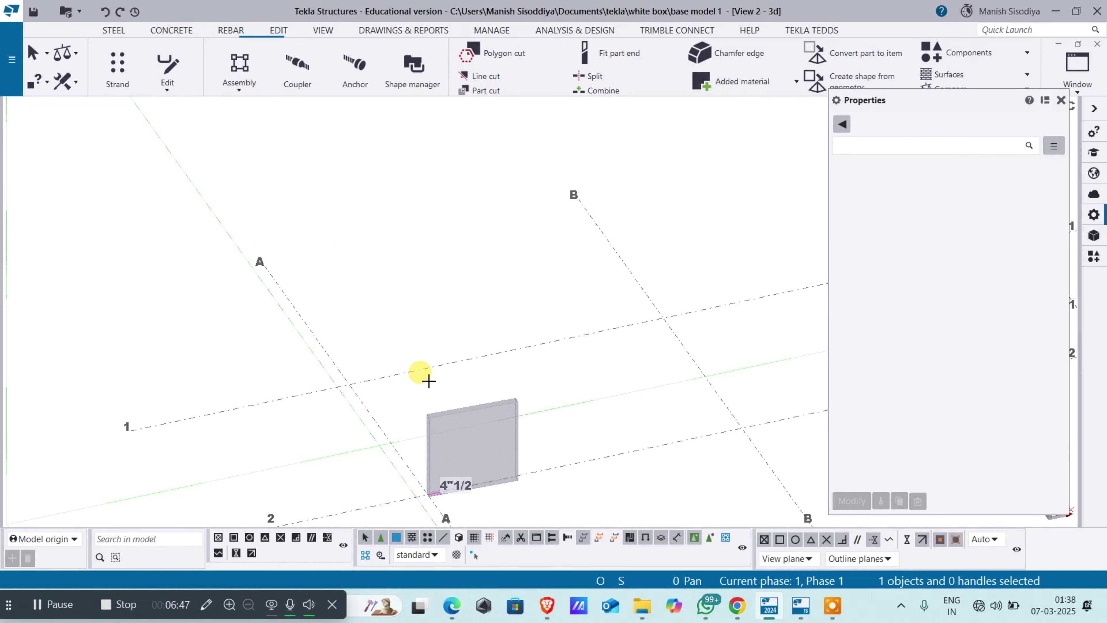
key(ctrl+p)
scroll(403, 307, down, 6)
scroll(384, 235, up, 6)
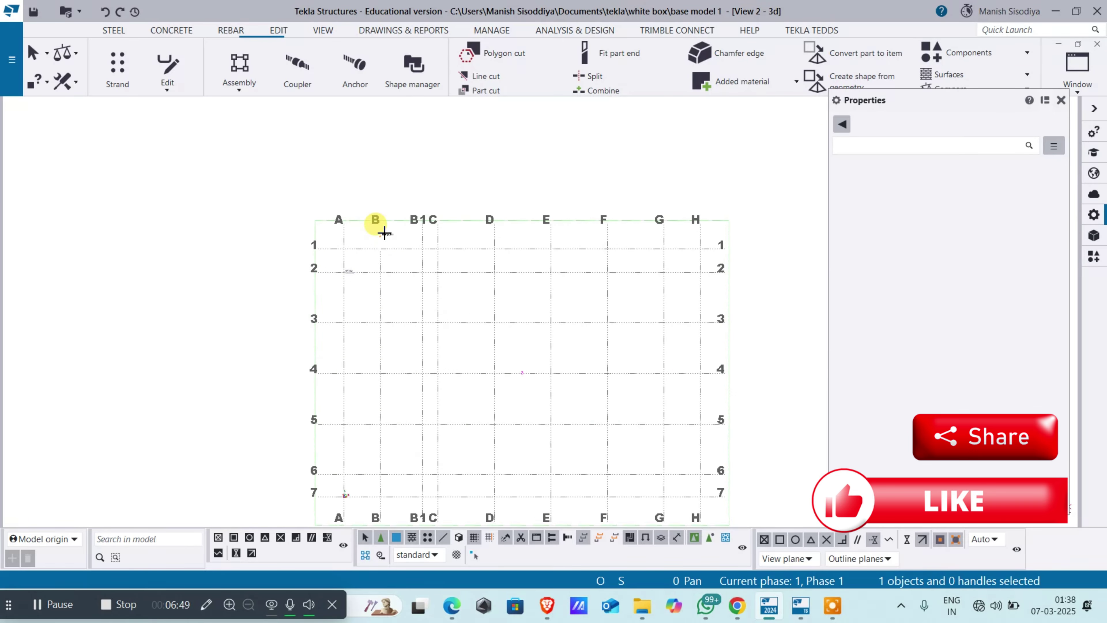
scroll(375, 225, down, 1)
scroll(321, 255, up, 10)
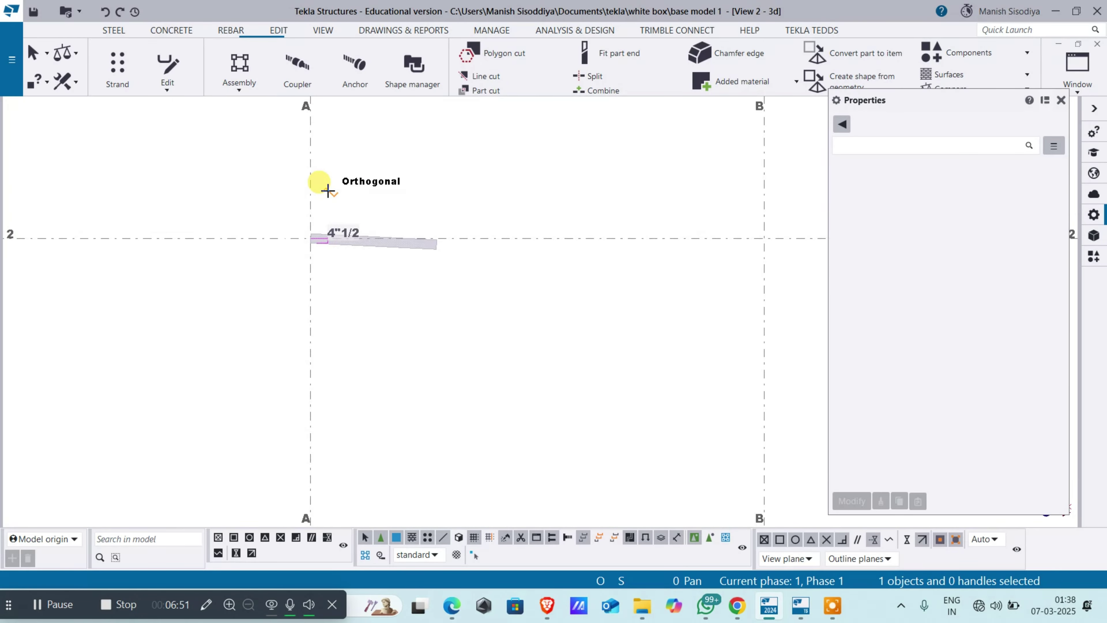
Step: Measure the wall panel's thickness between its two end corners at grid A, placing the dimension outside the wall
scroll(217, 289, up, 5)
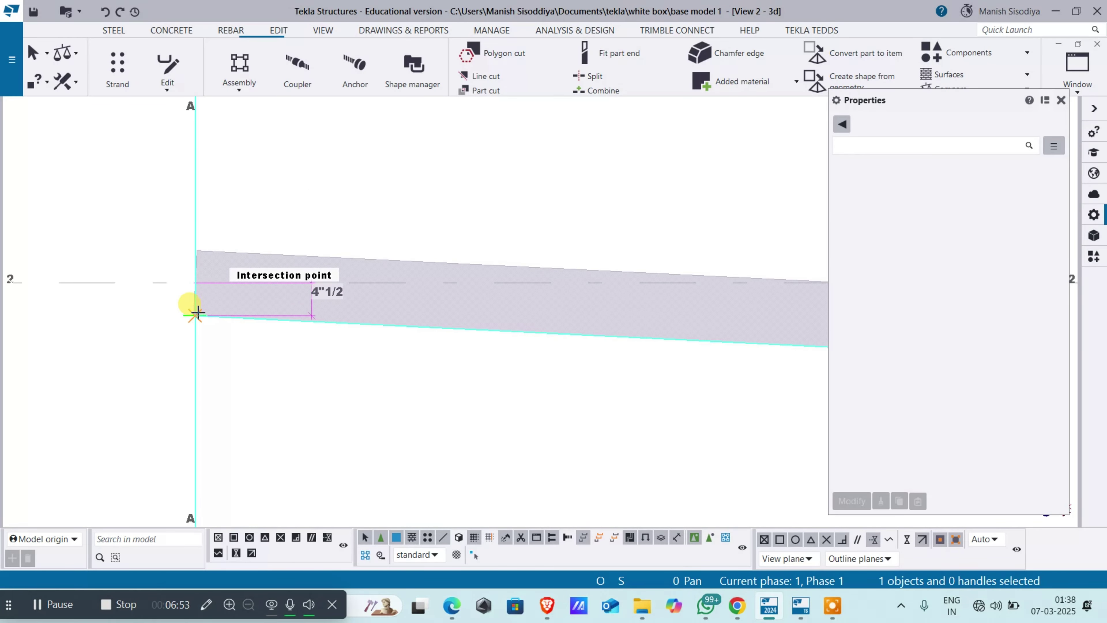
click(198, 252)
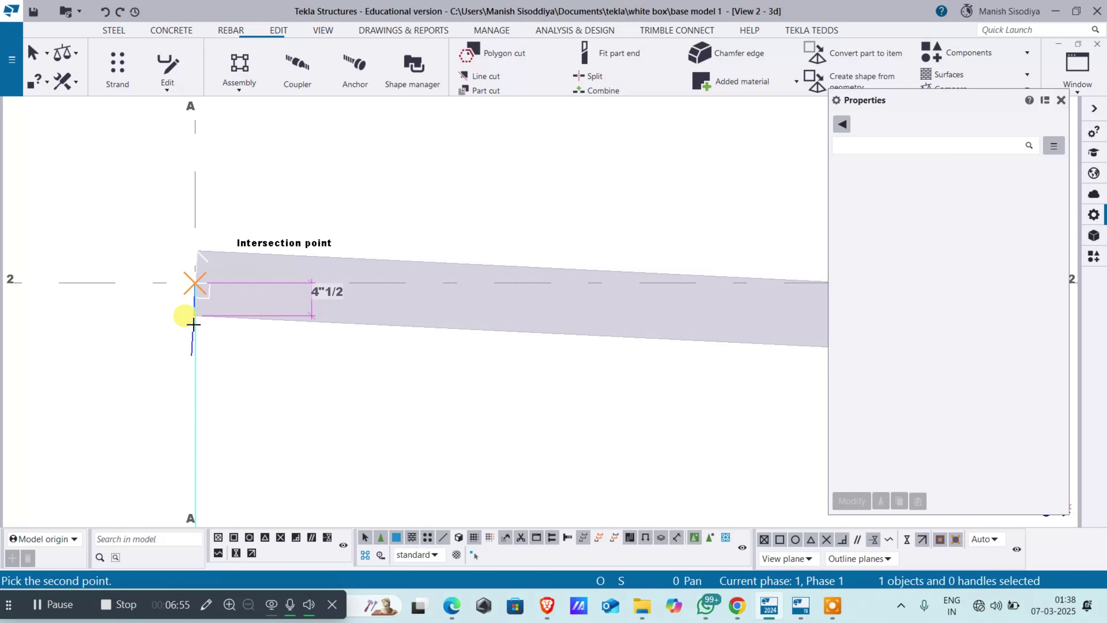
key(Escape)
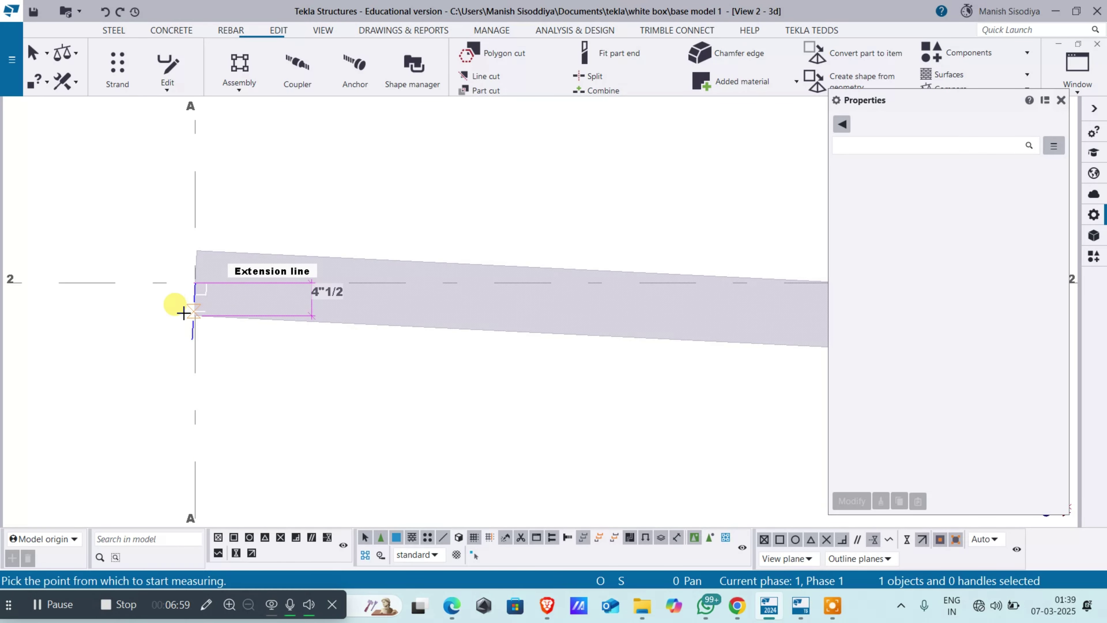
scroll(197, 319, up, 5)
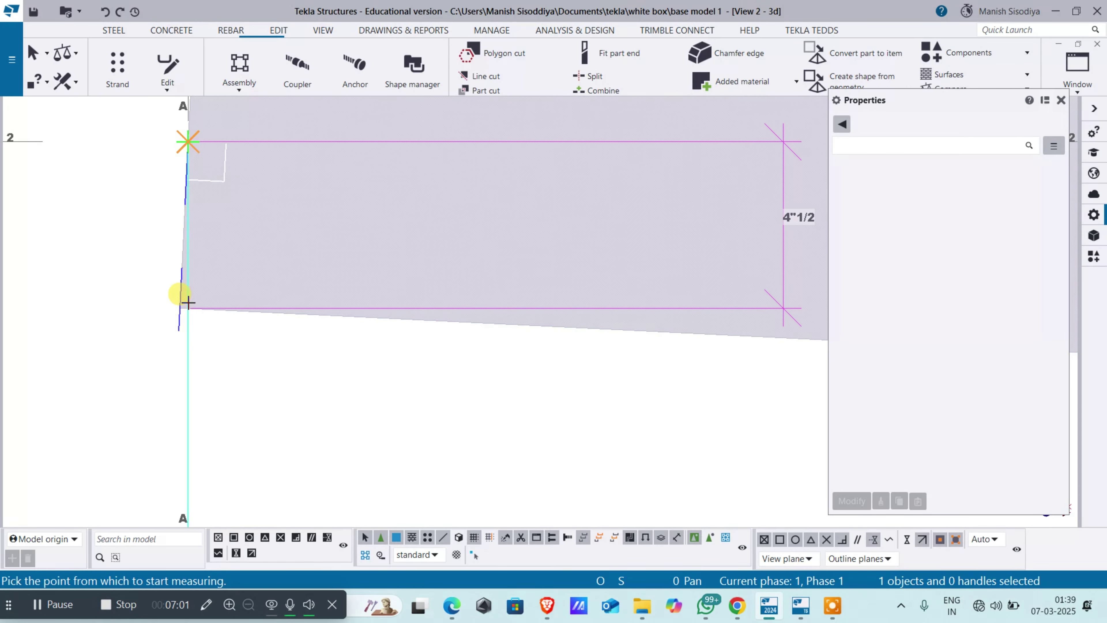
click(203, 247)
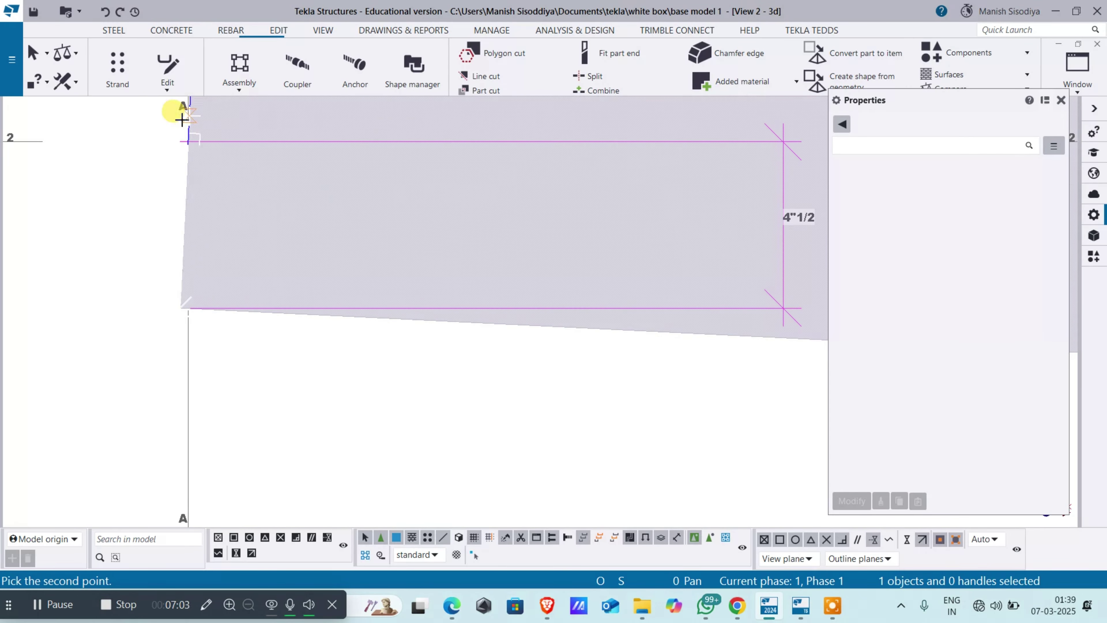
middle_drag(182, 119, 185, 233)
scroll(196, 163, down, 2)
click(205, 121)
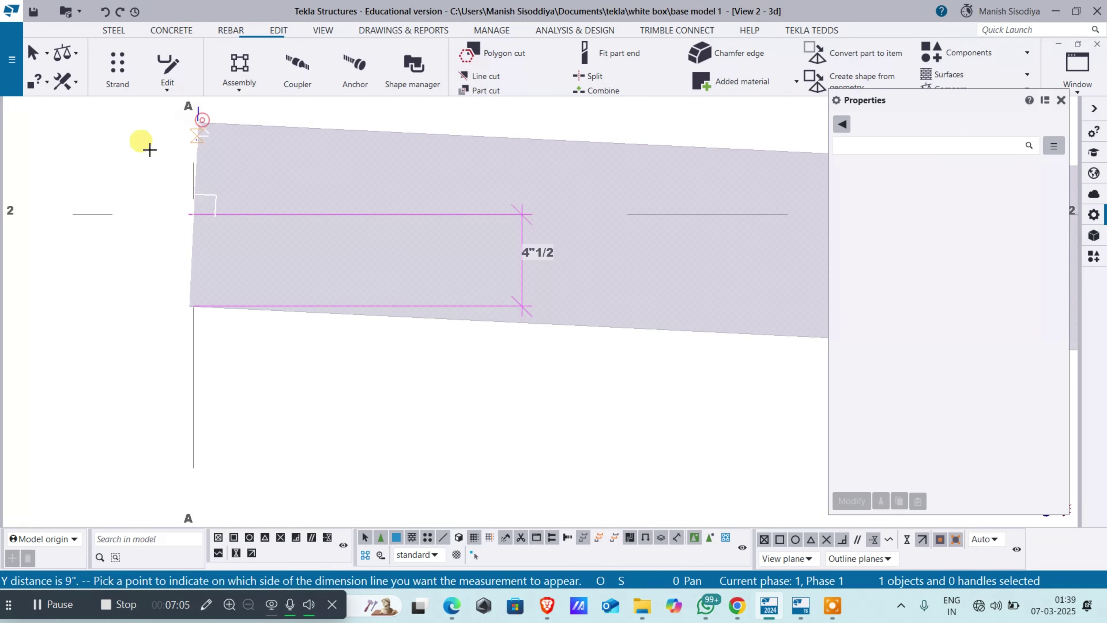
click(113, 183)
scroll(182, 275, down, 3)
scroll(158, 283, down, 5)
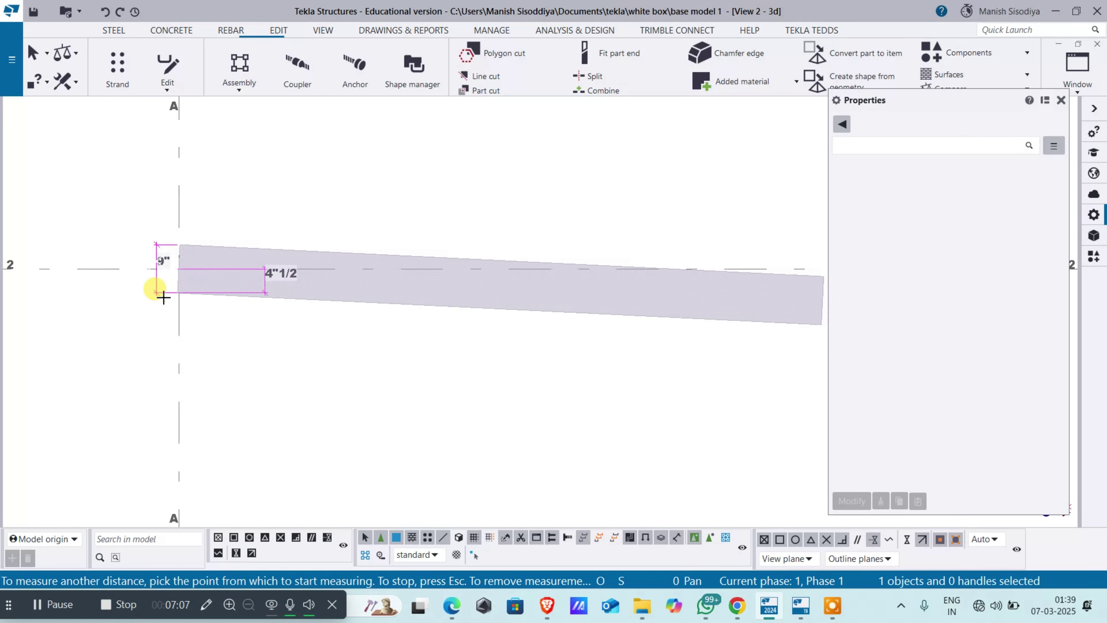
key(Escape)
Step: Delete the wall panel on grid line 2
click(447, 307)
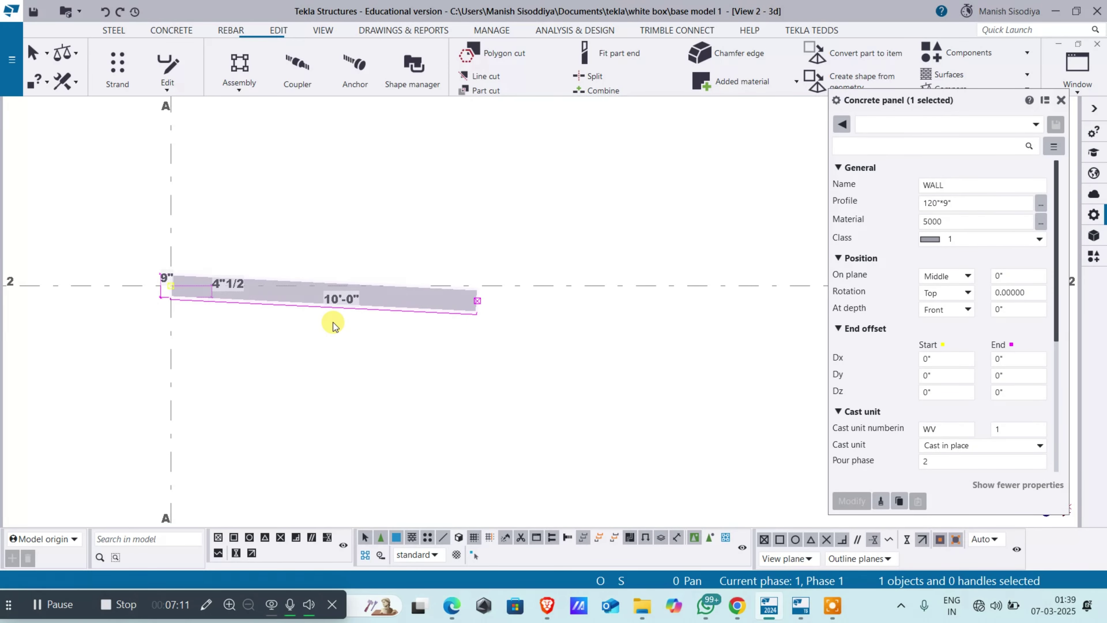
key(Delete)
scroll(203, 323, down, 3)
click(317, 388)
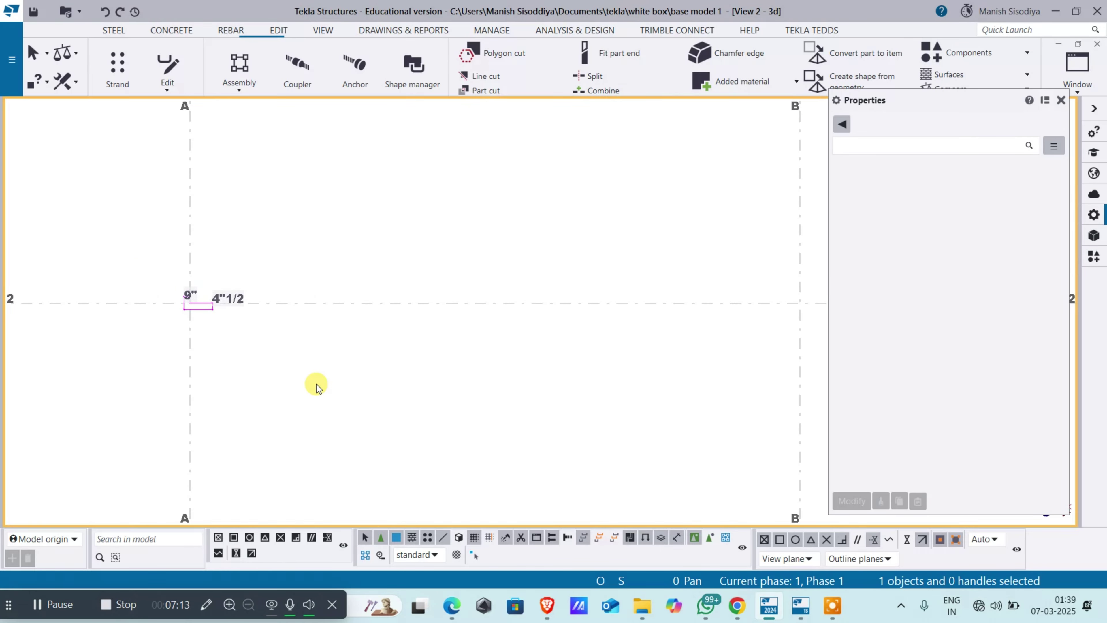
key(Escape)
Step: Redraw the 3d view to clear the leftover measurements at grid intersection A-2
right_click(316, 384)
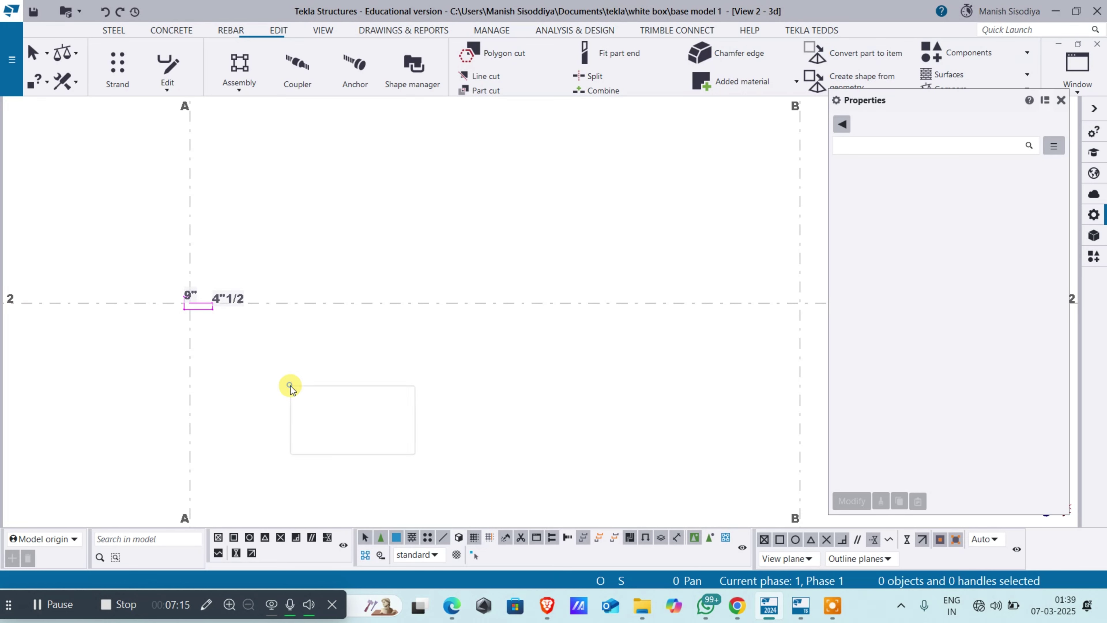
click(38, 222)
scroll(308, 348, down, 6)
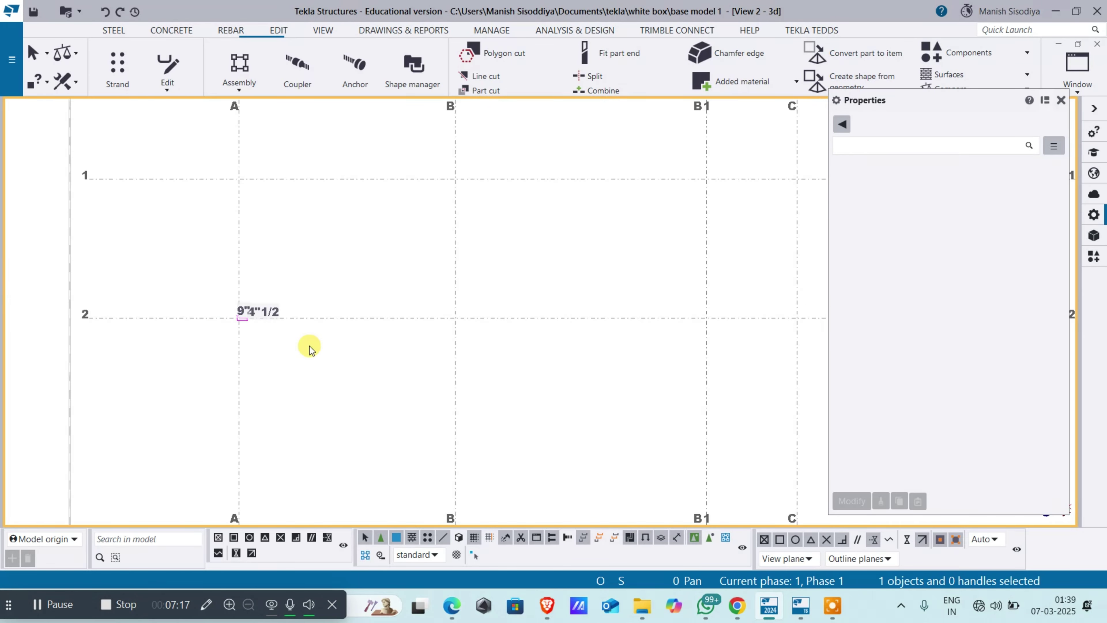
right_click(95, 223)
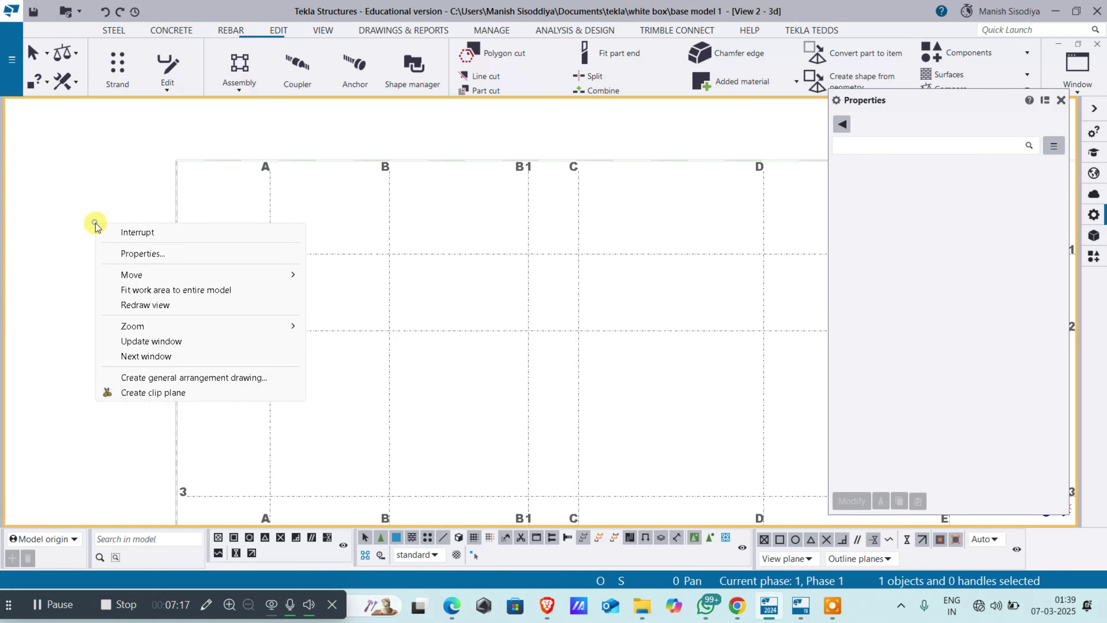
click(147, 308)
Step: Create a 15' long concrete wall panel from grid intersection A-2 along grid line 2, and select it to check its length
scroll(153, 310, down, 3)
scroll(290, 330, up, 1)
middle_drag(308, 329, 371, 330)
scroll(344, 331, up, 1)
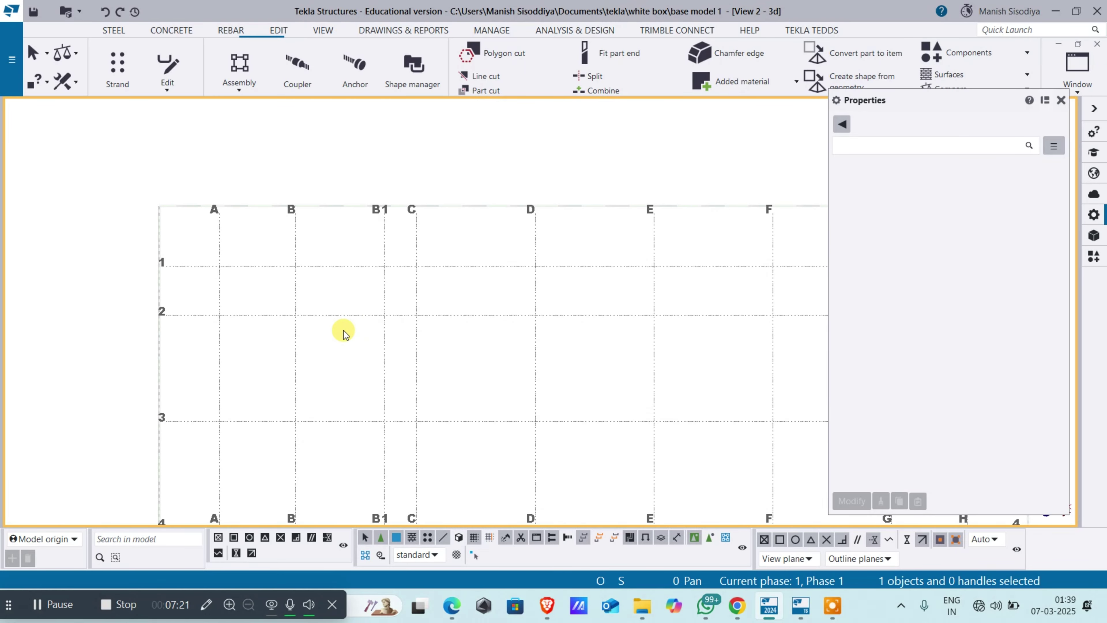
key(Return)
scroll(215, 315, up, 5)
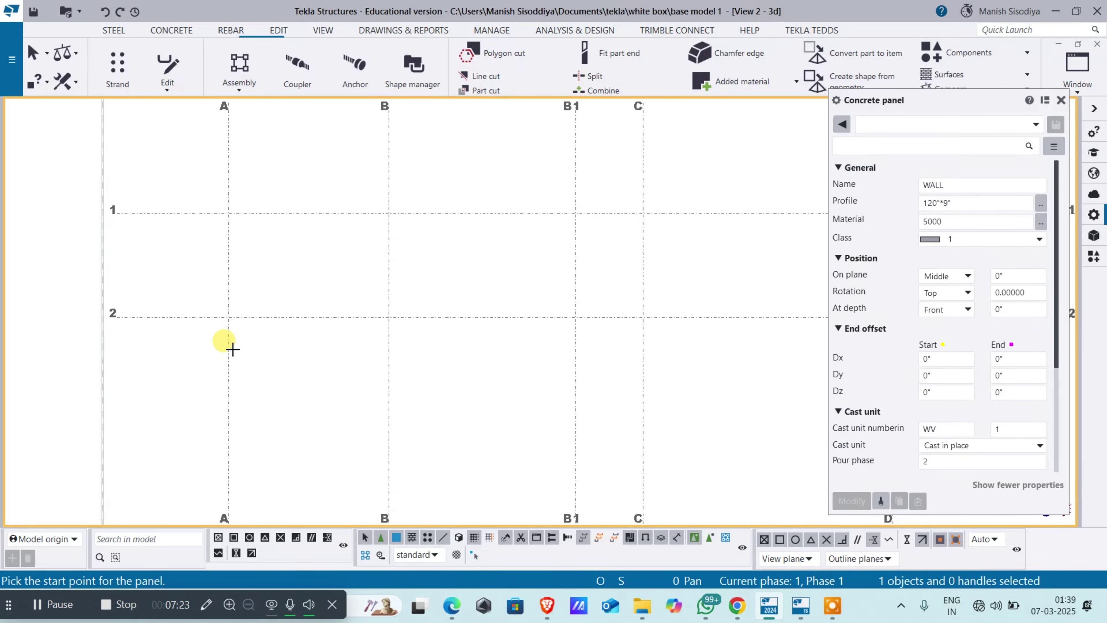
click(224, 318)
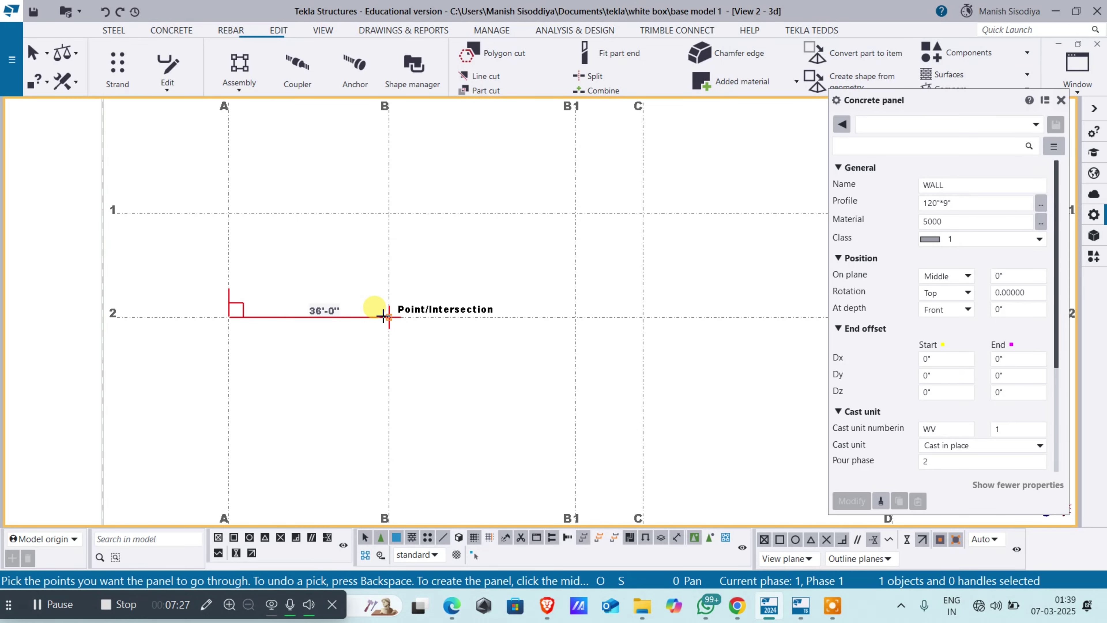
text(15)
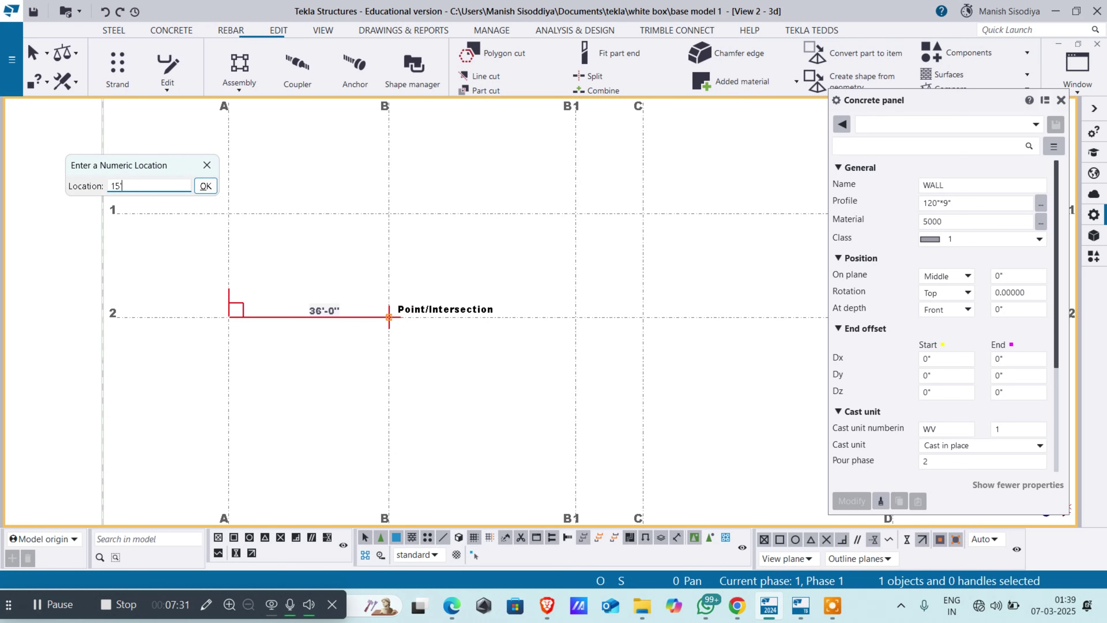
text(')
key(Return)
middle_click(383, 316)
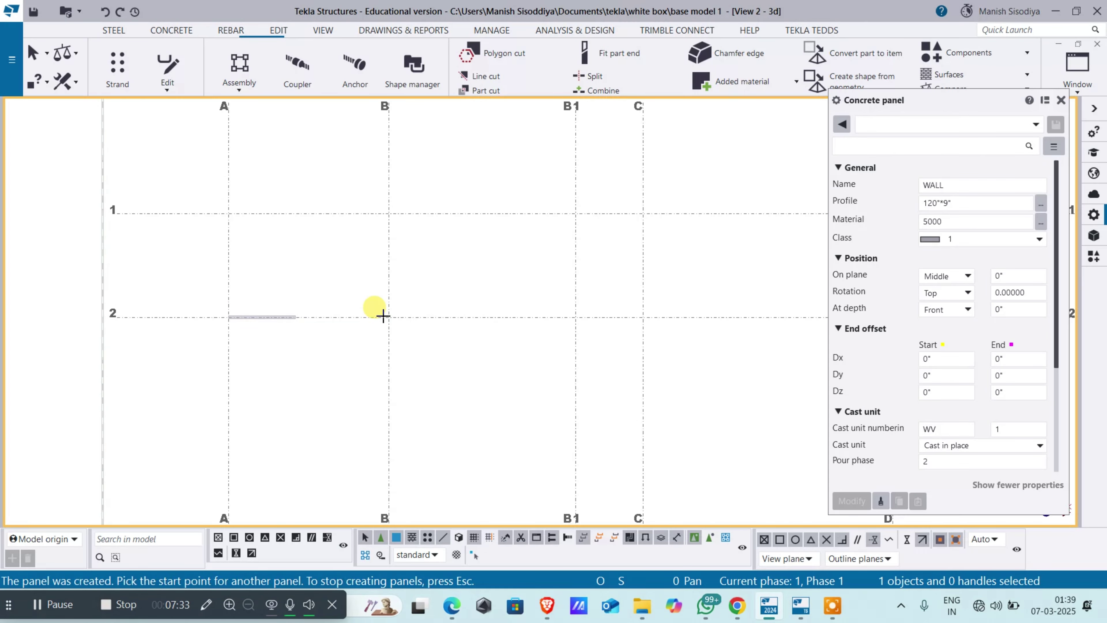
key(Escape)
scroll(291, 324, up, 3)
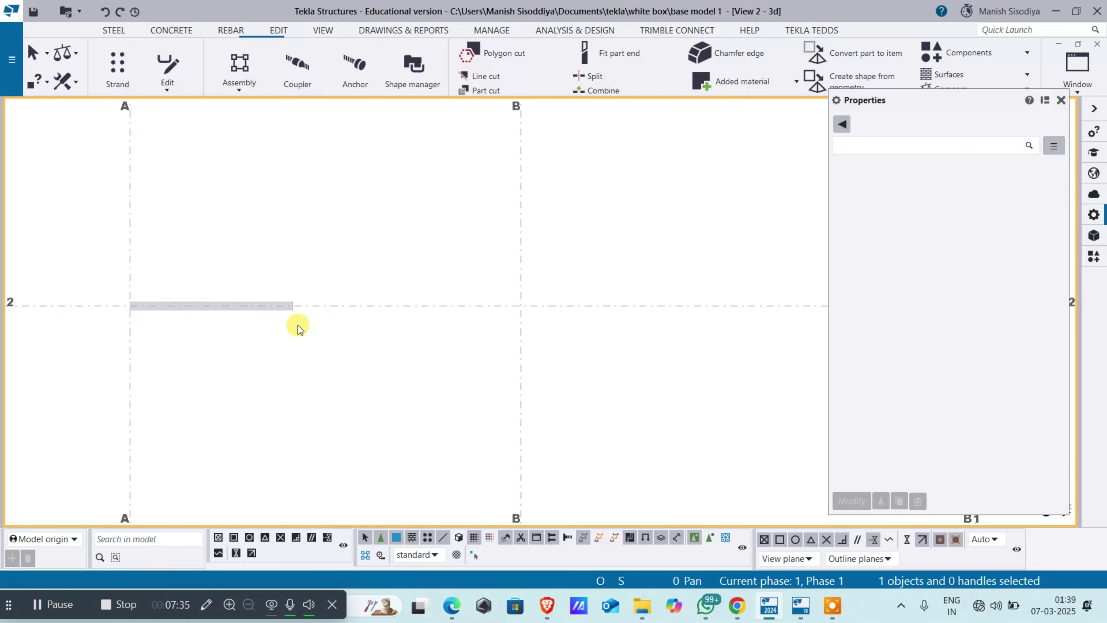
click(272, 313)
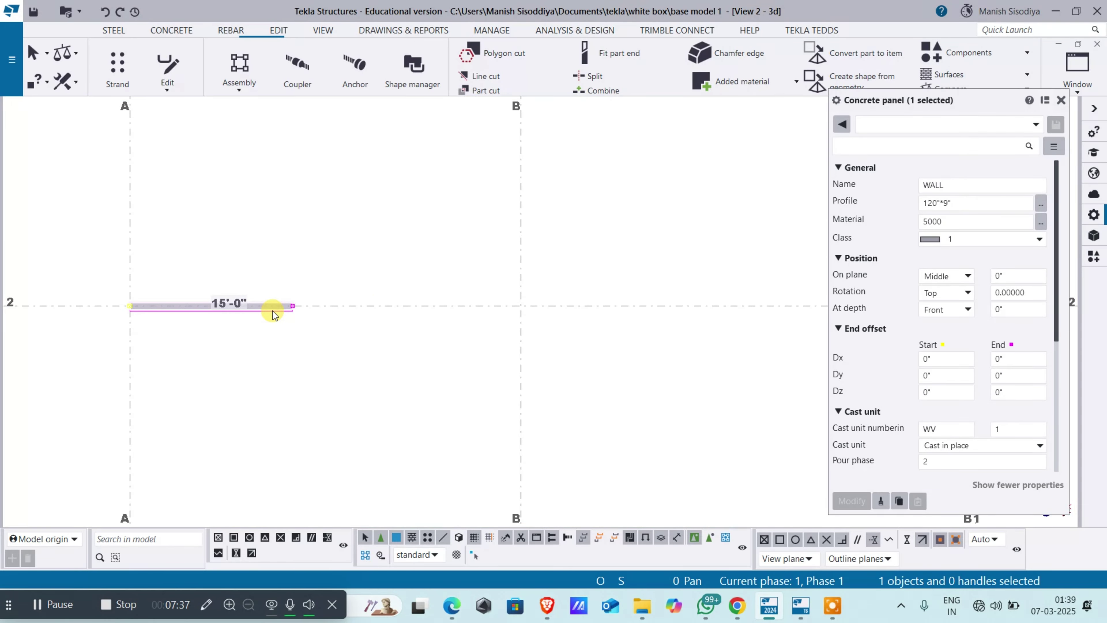
Step: Set the wall panel's on-plane position to Right and apply it to the panel
click(943, 282)
click(939, 305)
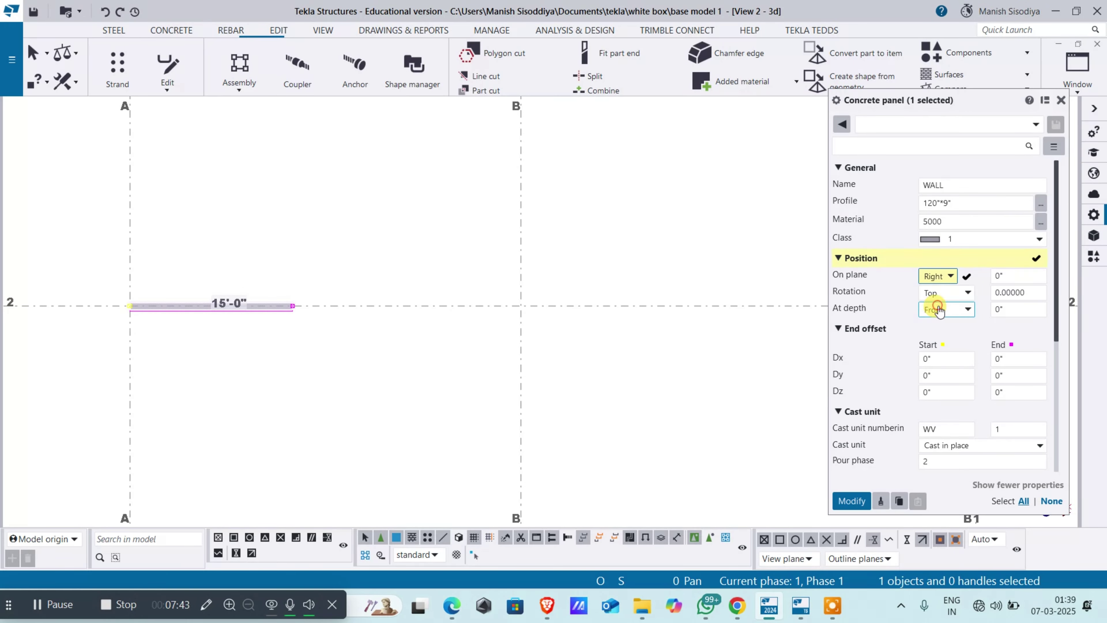
scroll(144, 301, up, 3)
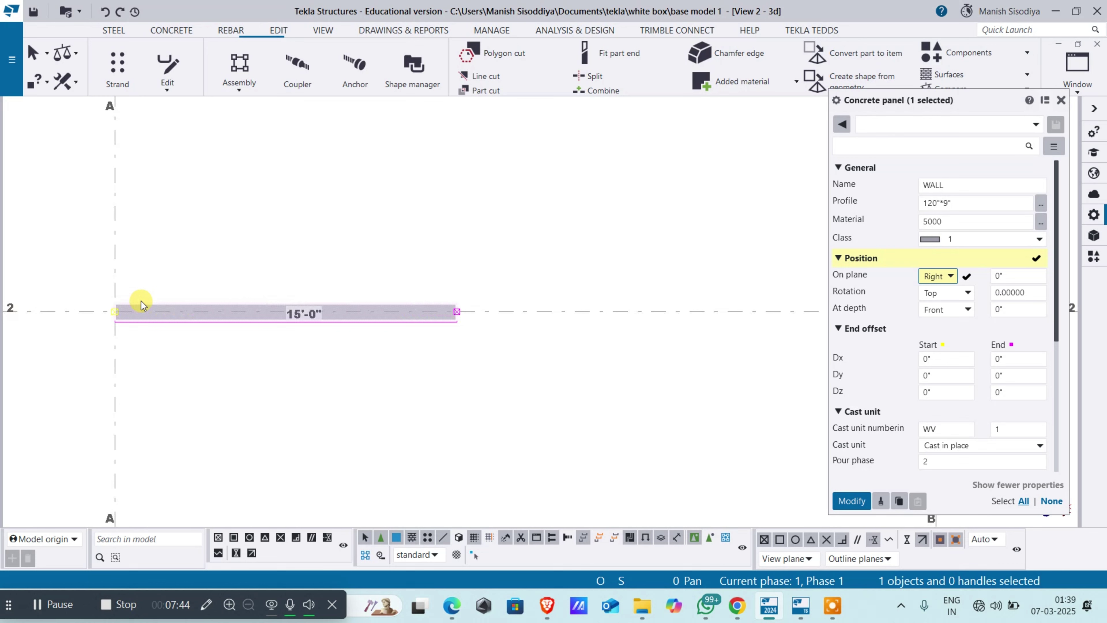
click(846, 504)
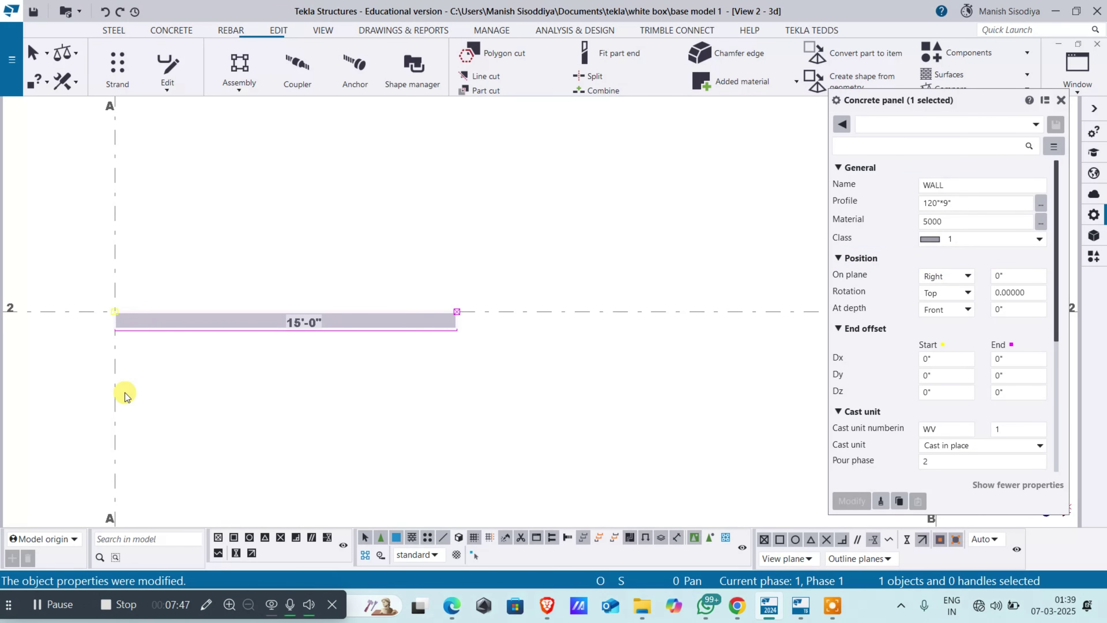
Step: Set the wall panel's on-plane position to Left and apply it to the panel
click(967, 276)
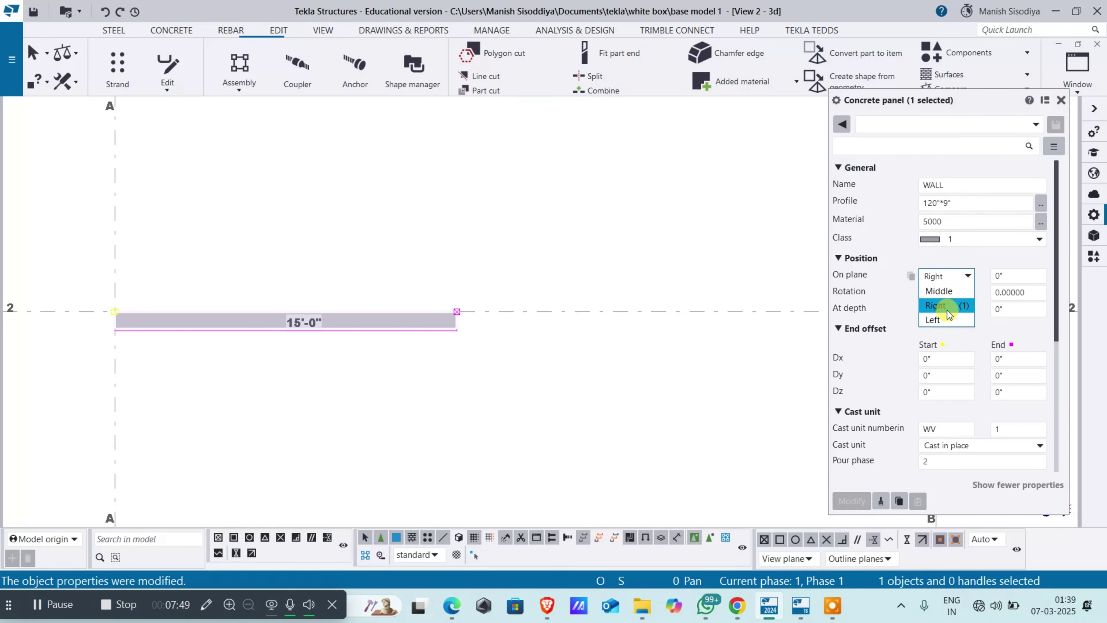
click(945, 320)
click(848, 501)
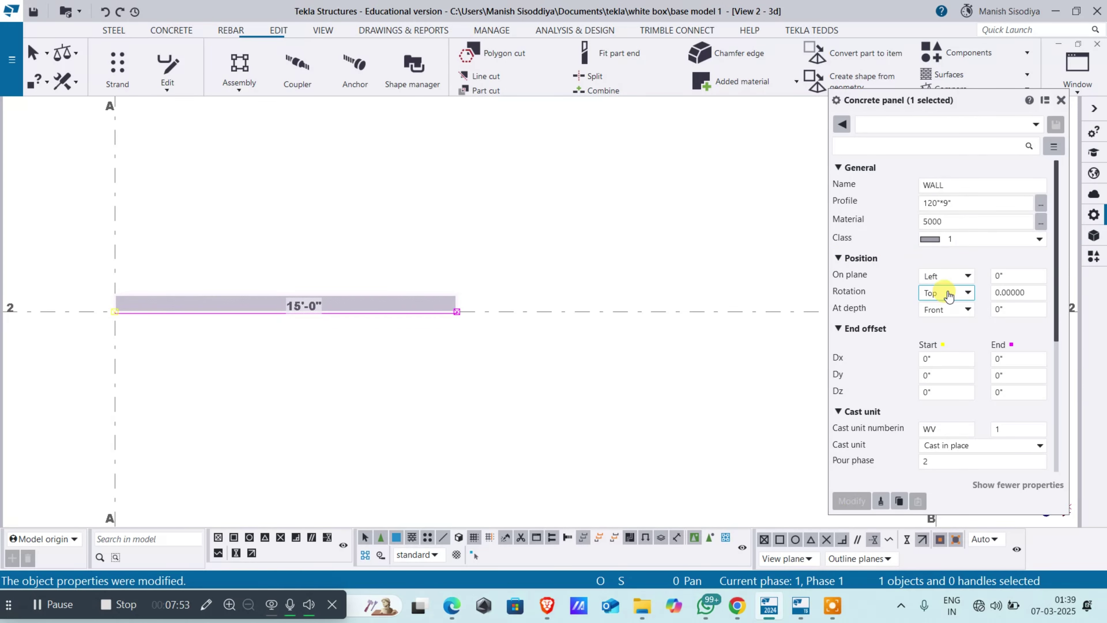
click(1007, 292)
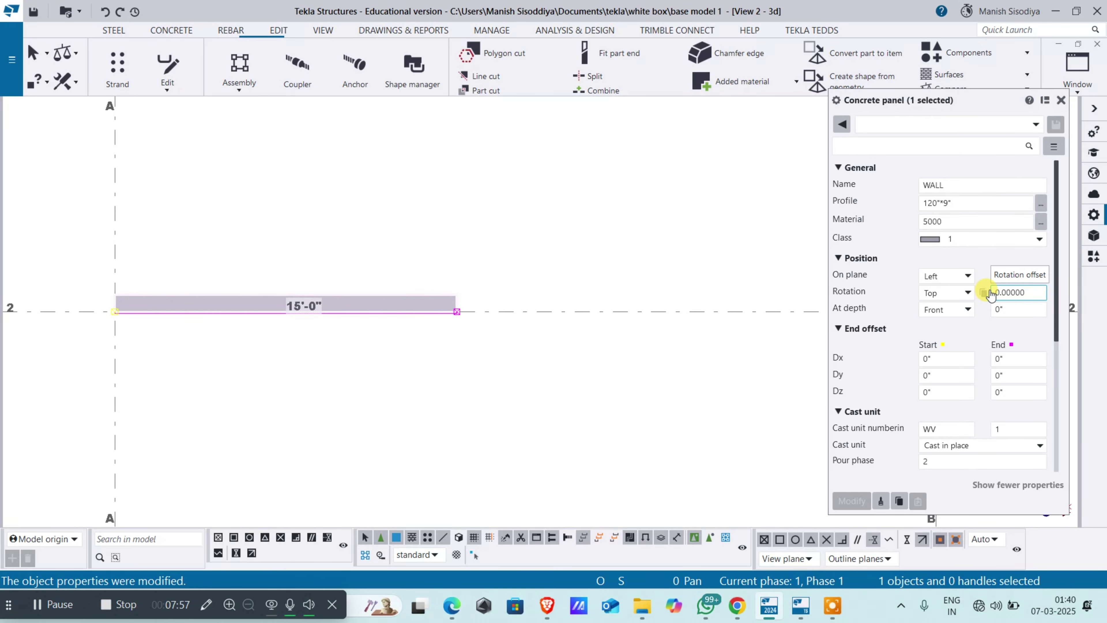
Step: Examine in 3D how the wall panel sits against grid line 2 and grid intersection A-2
scroll(576, 292, down, 3)
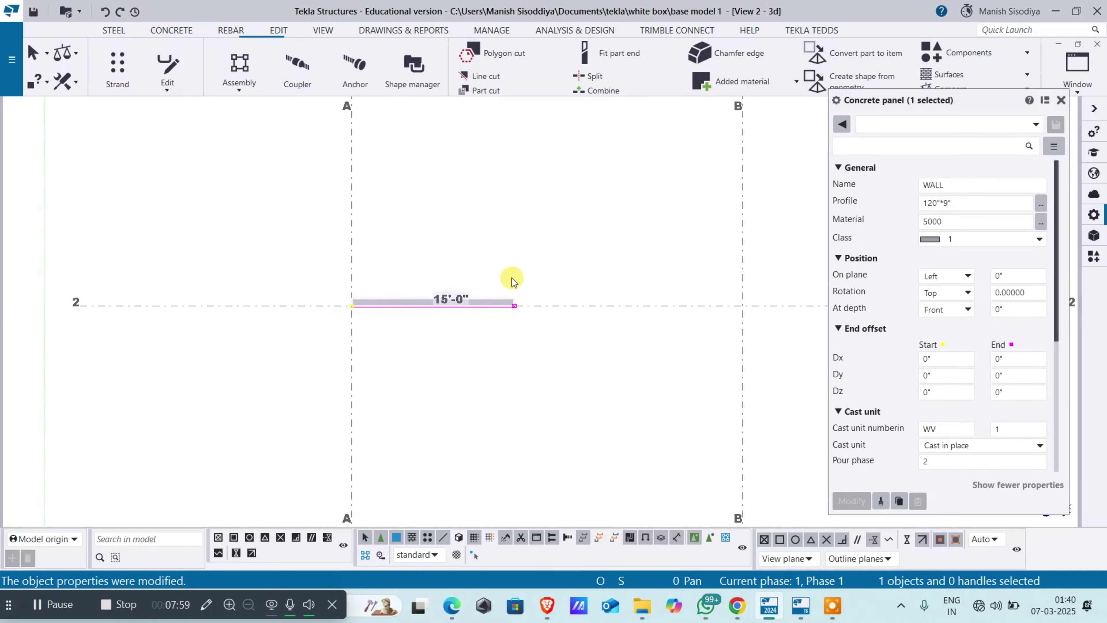
click(495, 289)
ctrl+middle_drag(495, 289, 374, 346)
scroll(599, 343, up, 4)
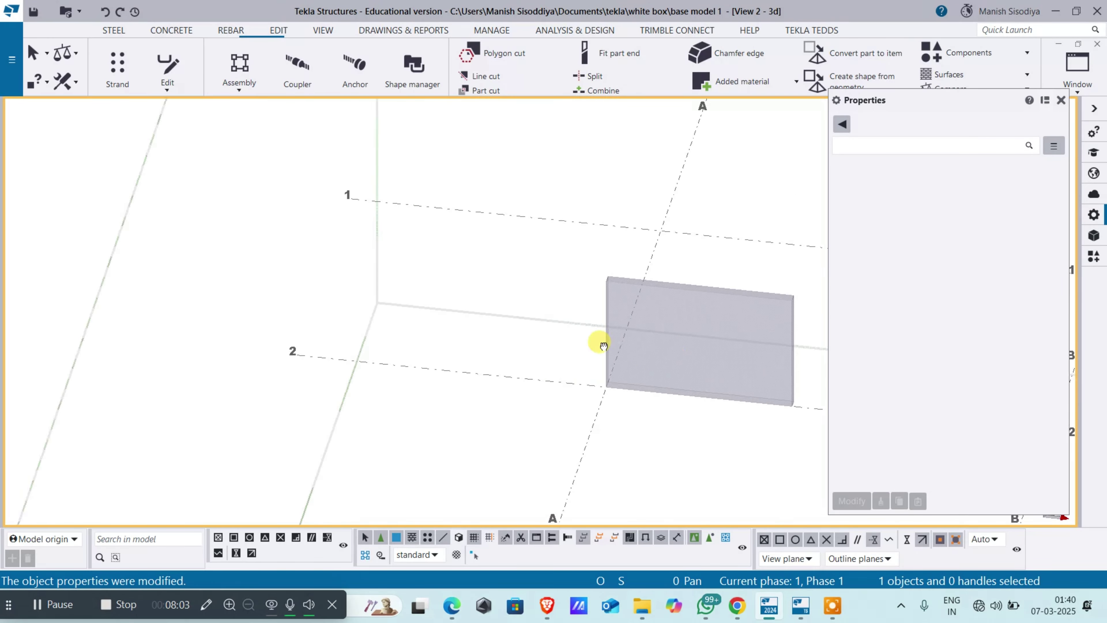
middle_drag(601, 341, 369, 321)
scroll(369, 322, up, 1)
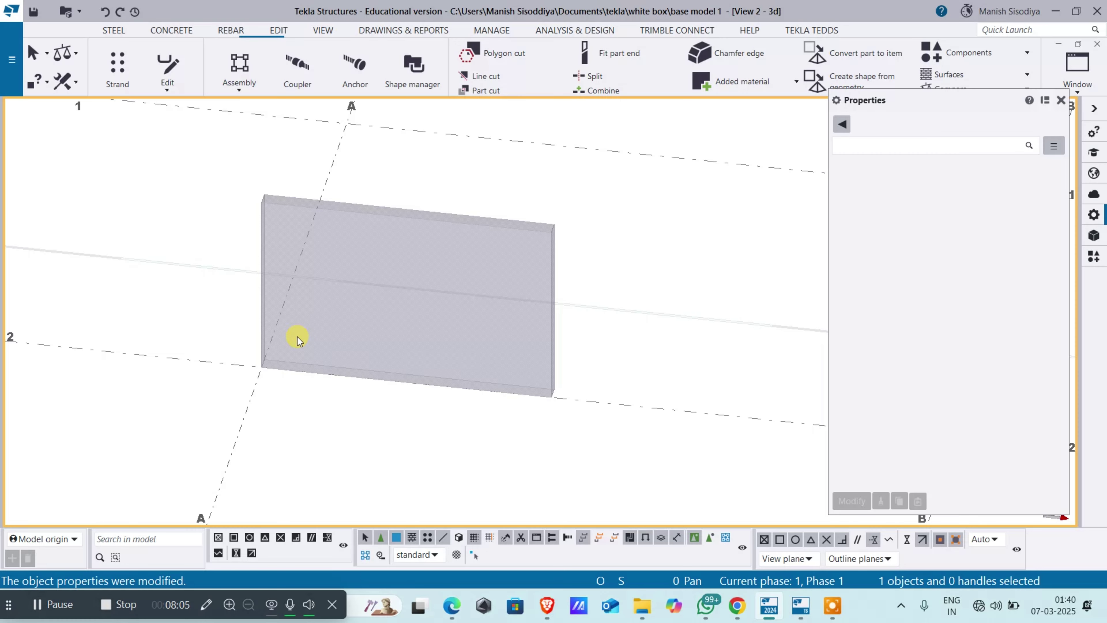
ctrl+middle_drag(297, 337, 339, 335)
scroll(339, 311, down, 4)
scroll(190, 497, up, 1)
middle_drag(190, 496, 274, 394)
scroll(233, 355, up, 3)
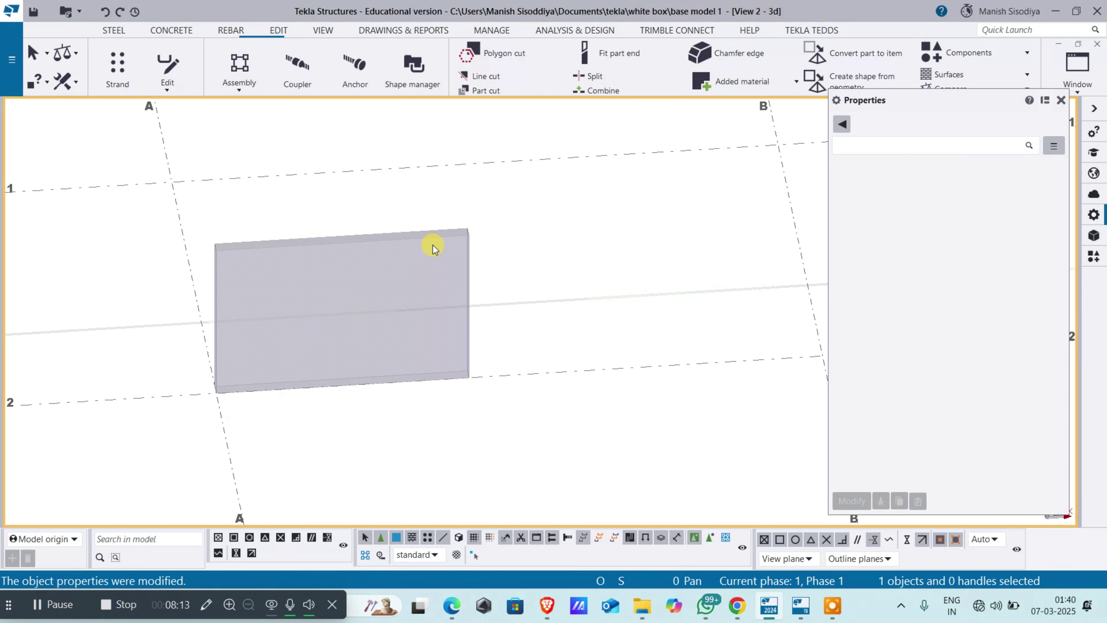
click(362, 237)
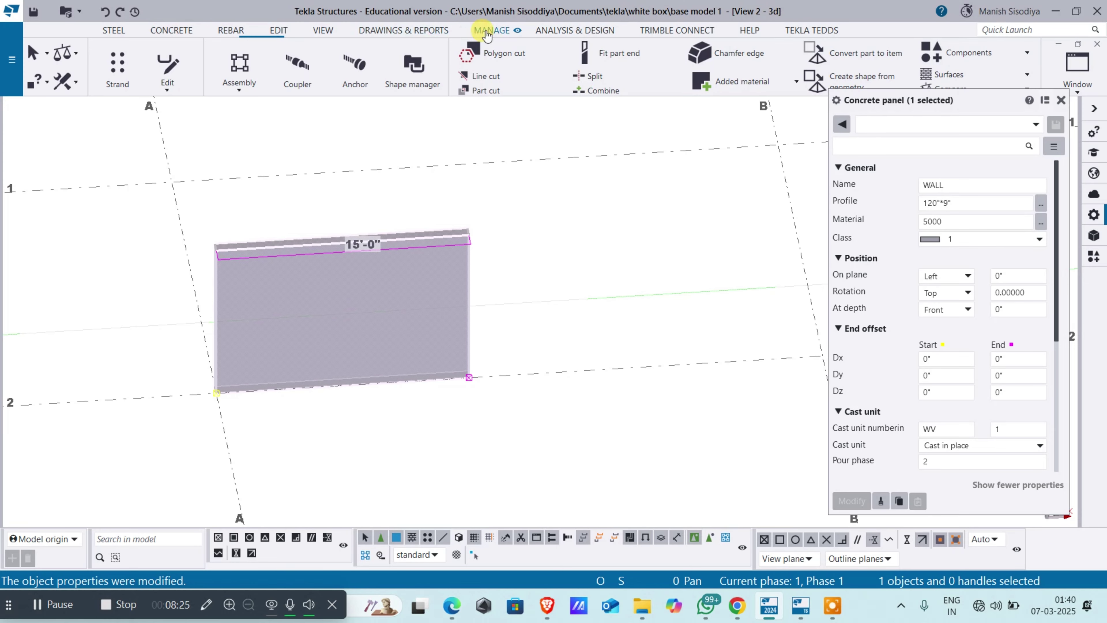
click(432, 32)
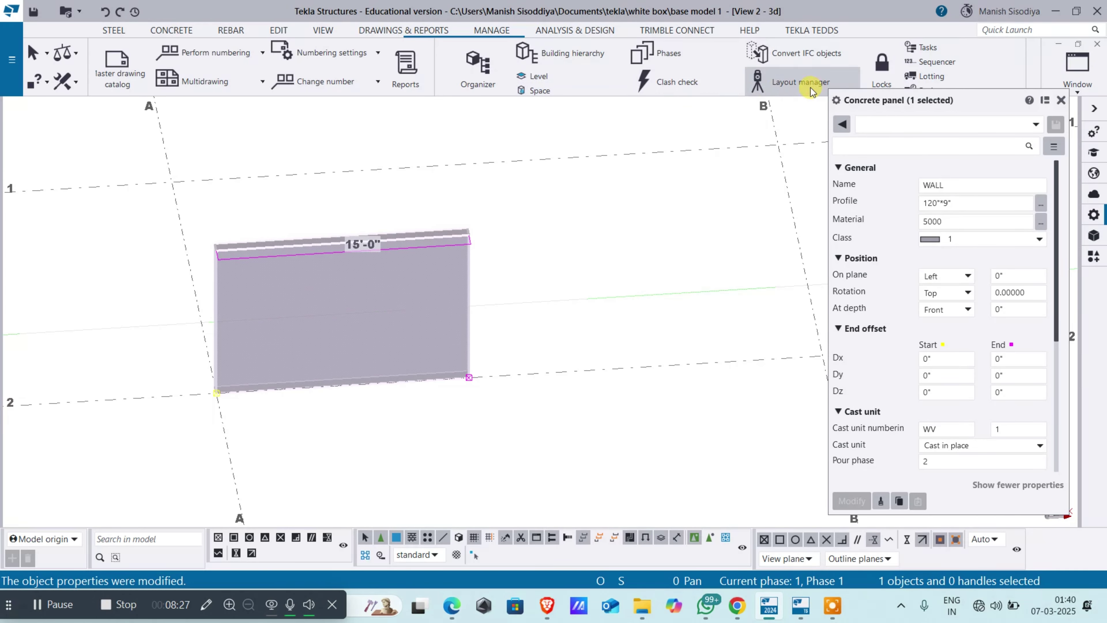
scroll(717, 100, down, 3)
scroll(454, 75, up, 3)
scroll(351, 82, up, 3)
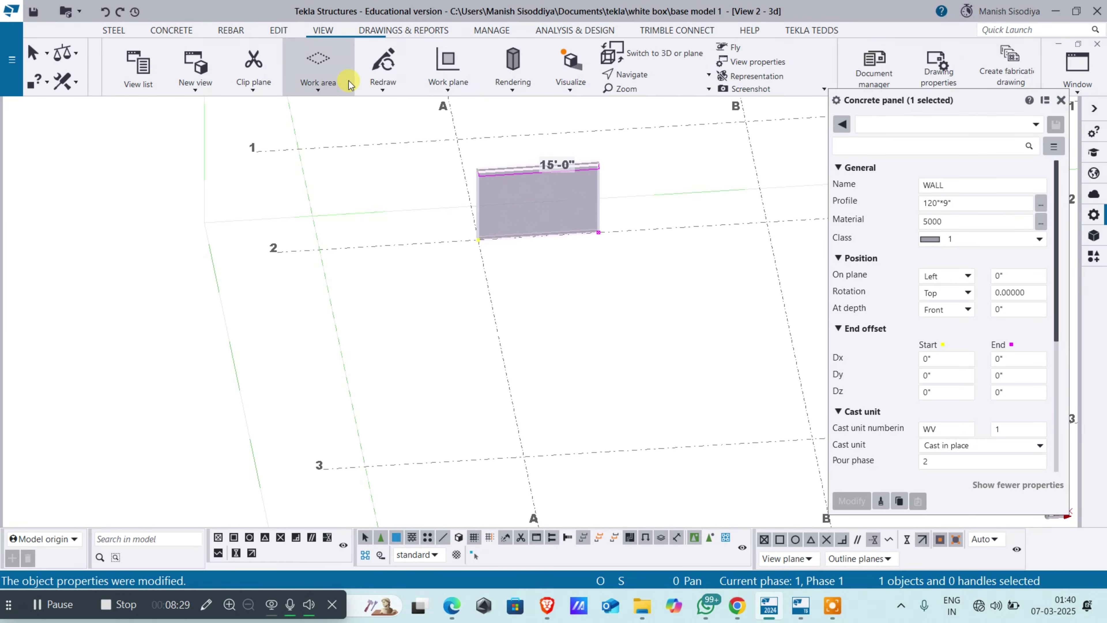
scroll(698, 80, down, 1)
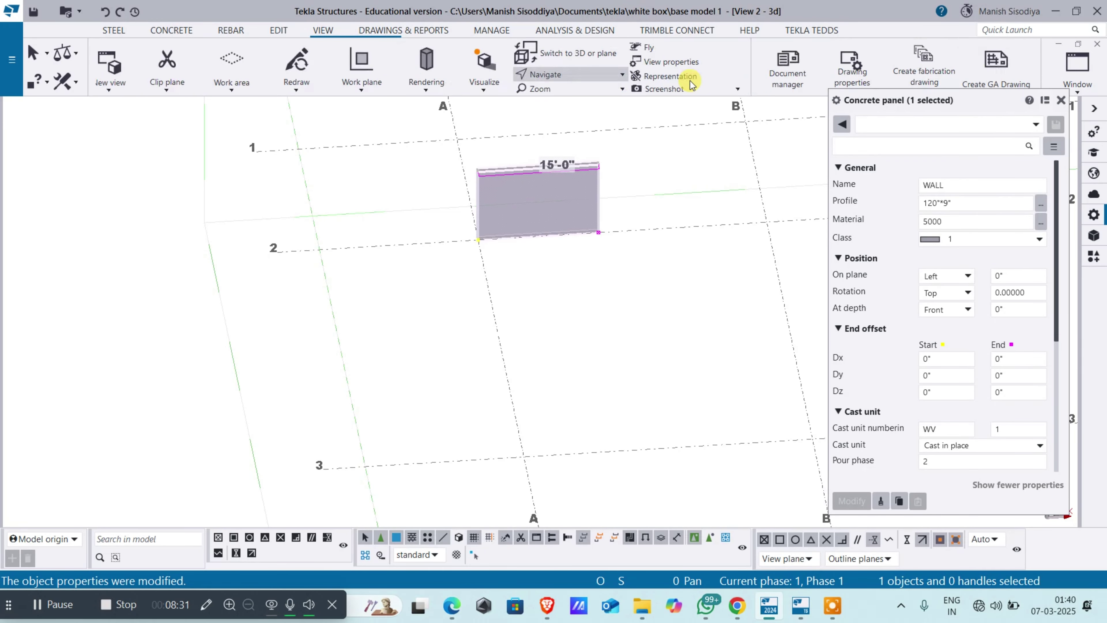
scroll(654, 85, down, 1)
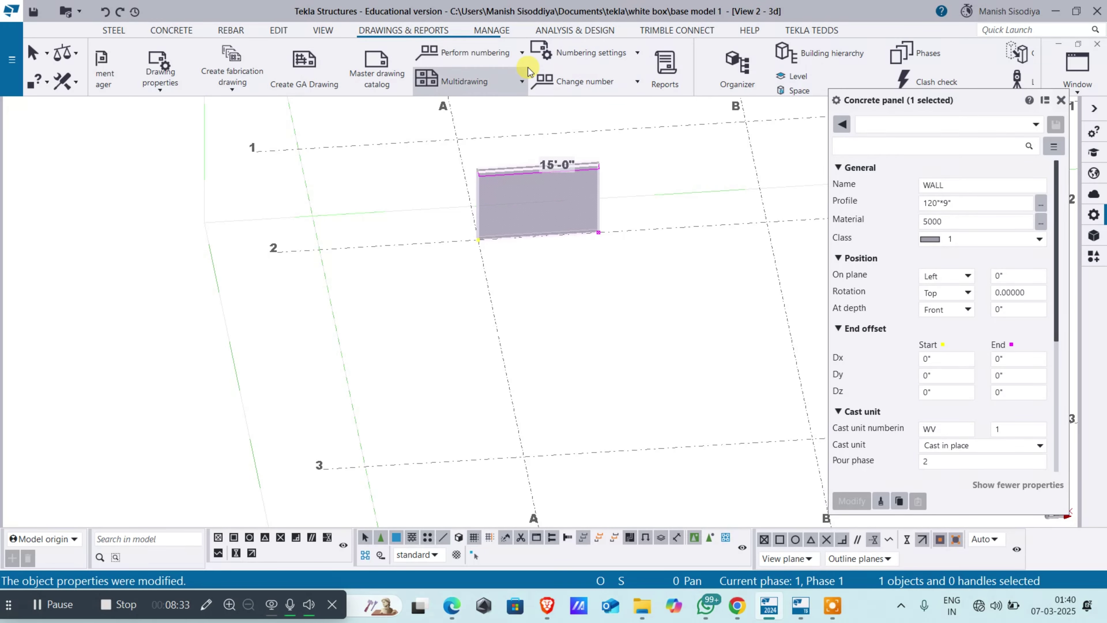
scroll(386, 82, down, 4)
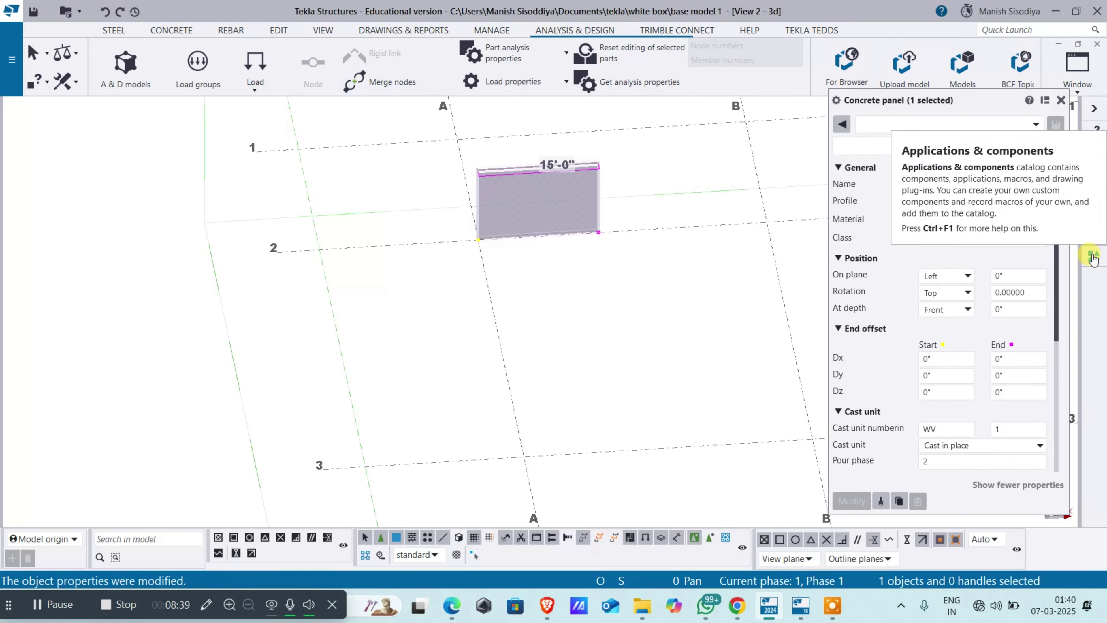
click(619, 313)
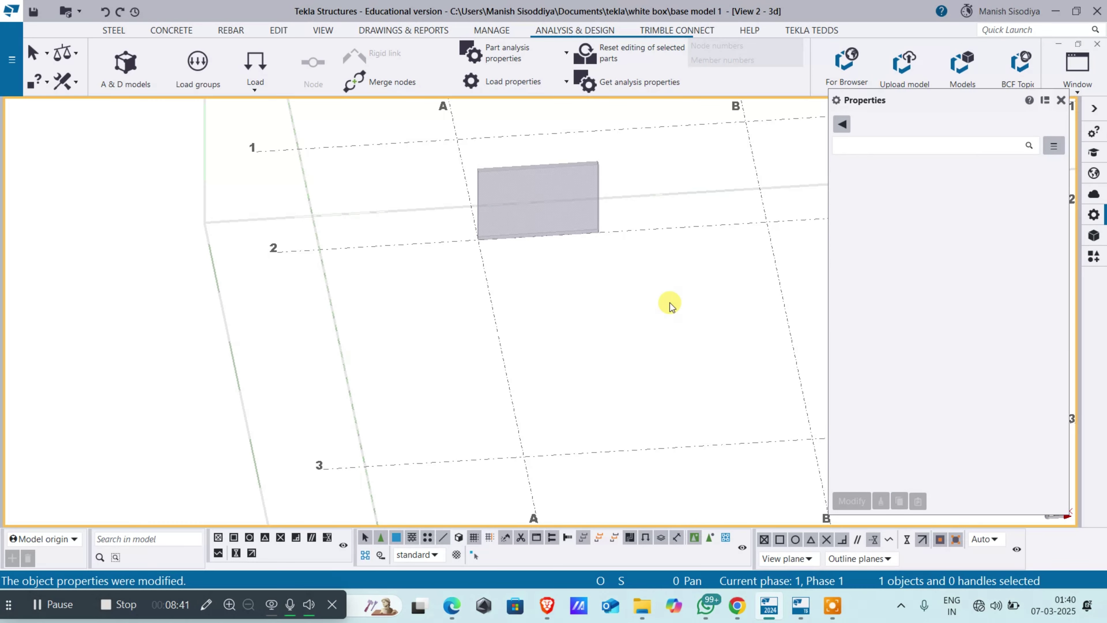
Step: Open the Applications & components catalog and search it for "WA", with the wall panel selected
key(ctrl+f)
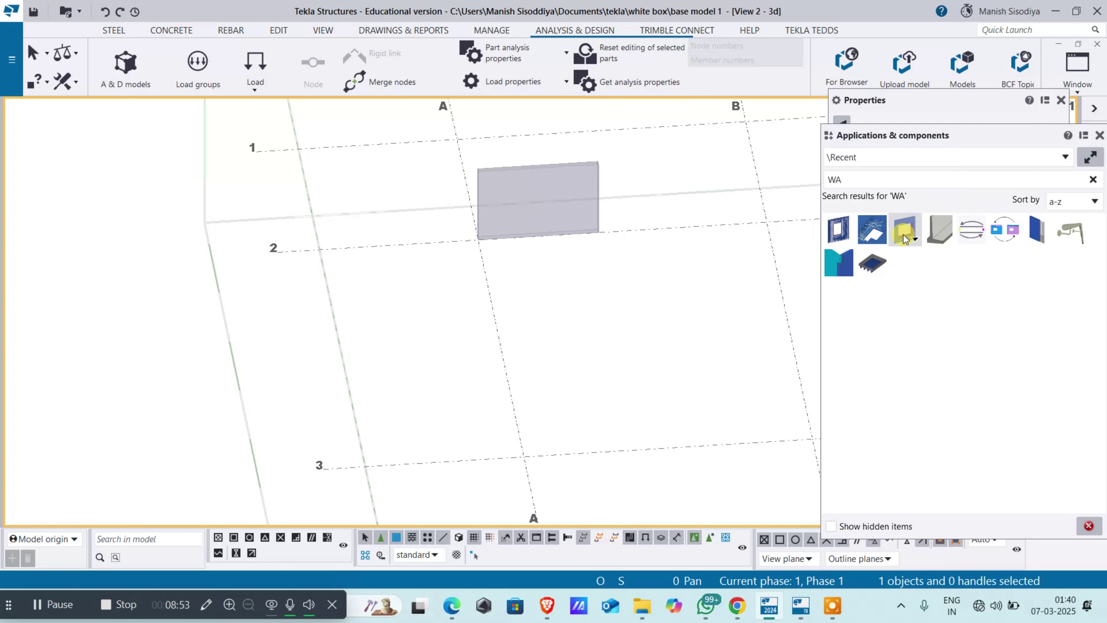
click(880, 180)
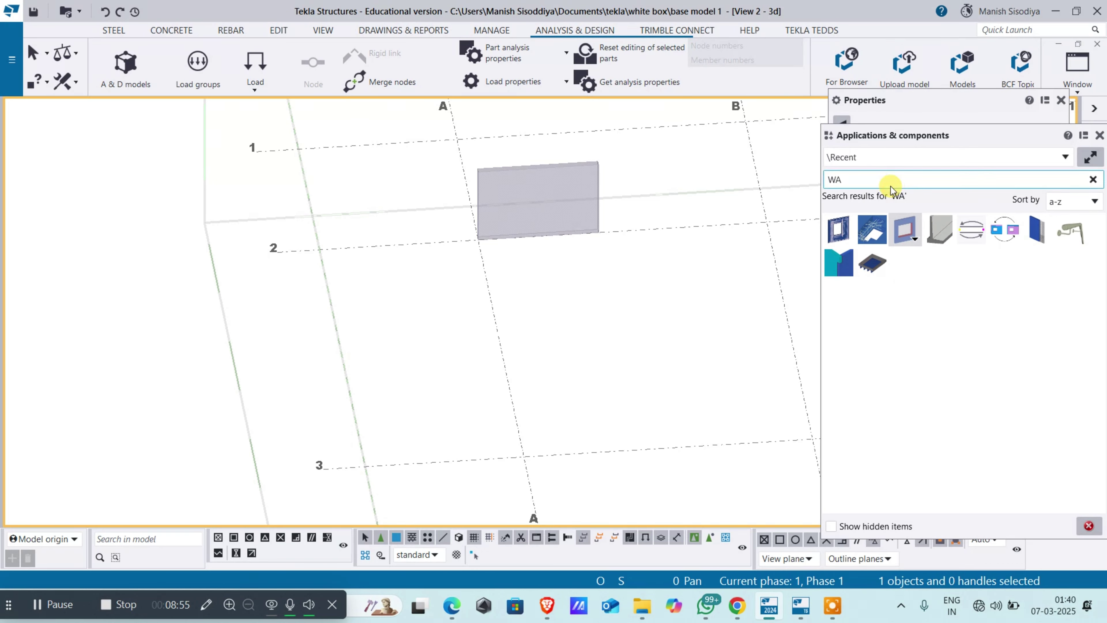
key(BackSpace)
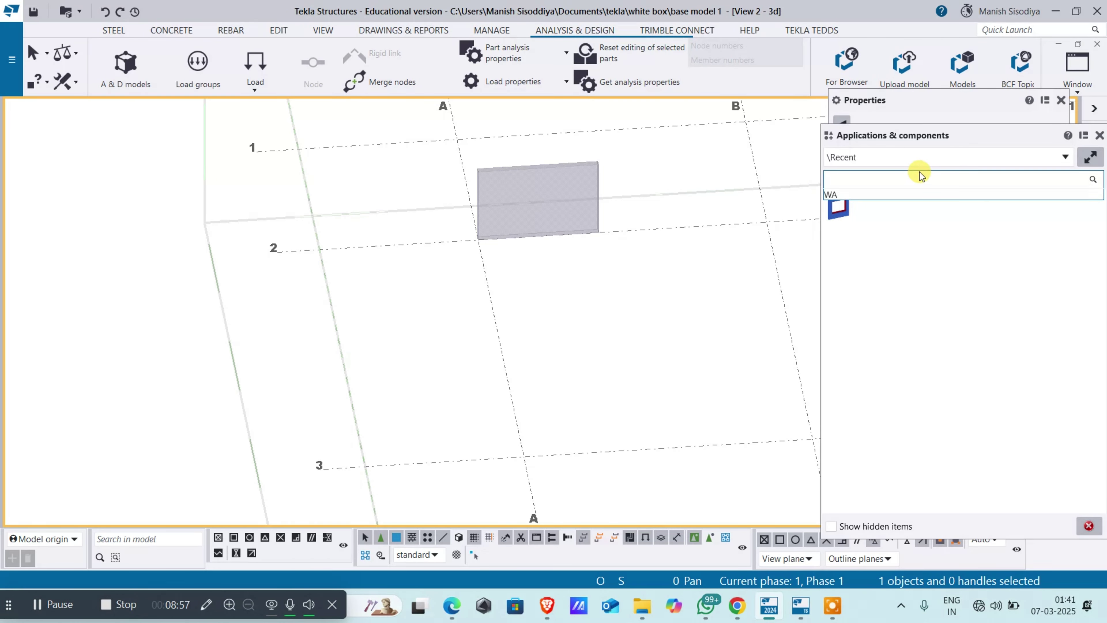
click(890, 276)
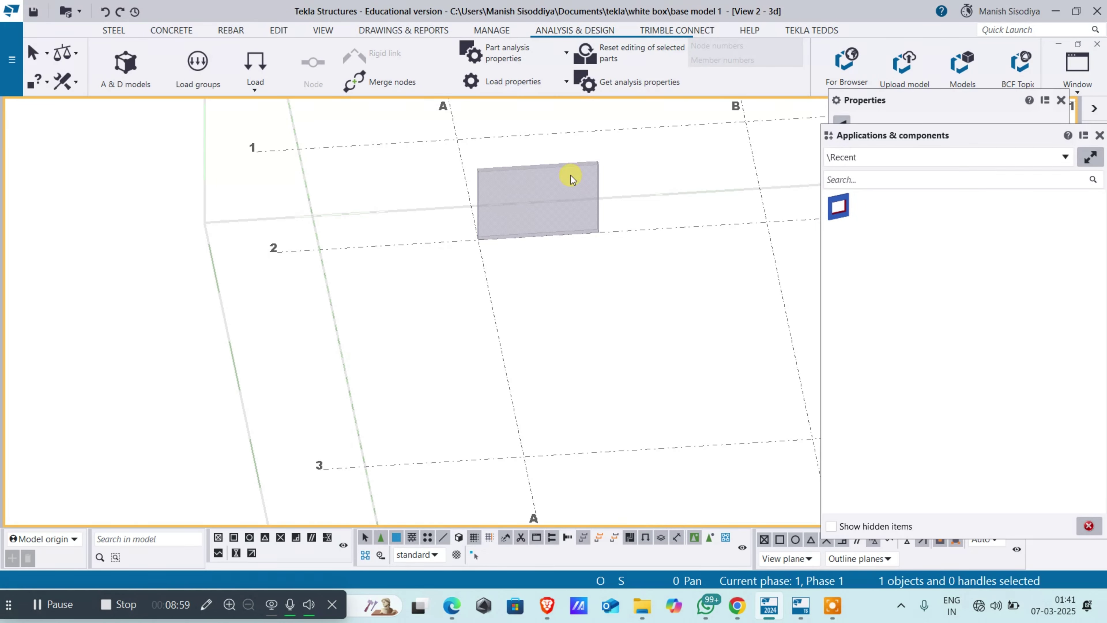
scroll(571, 178, up, 2)
click(567, 164)
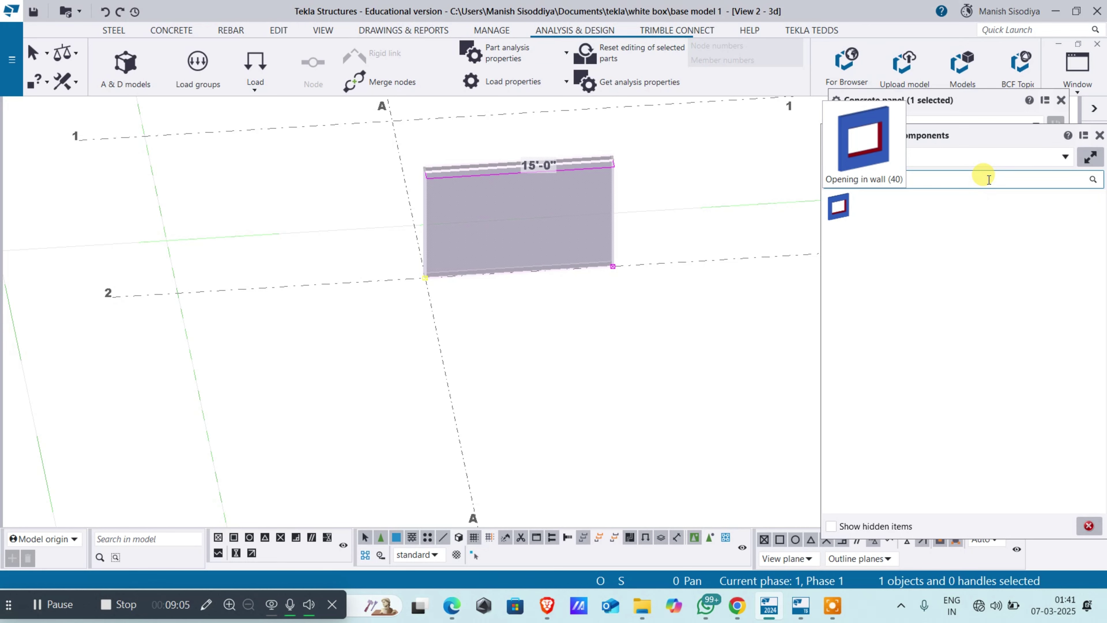
click(989, 179)
text(WA)
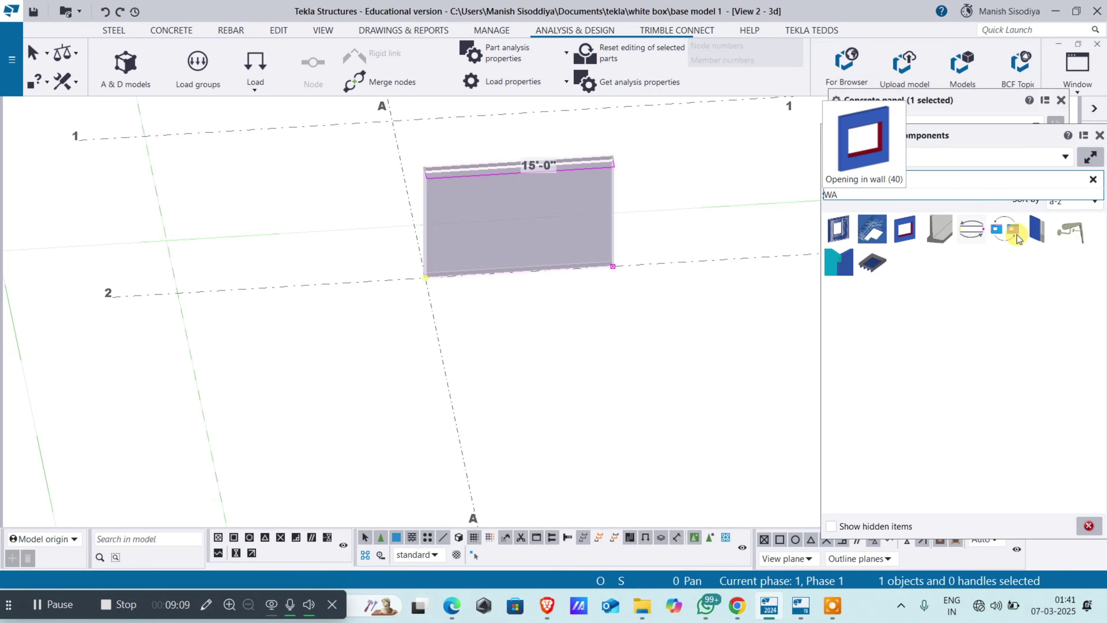
Step: Insert the Opening in wall (40) component into the wall panel, using its base corner at grid intersection A-2 as the position
click(907, 235)
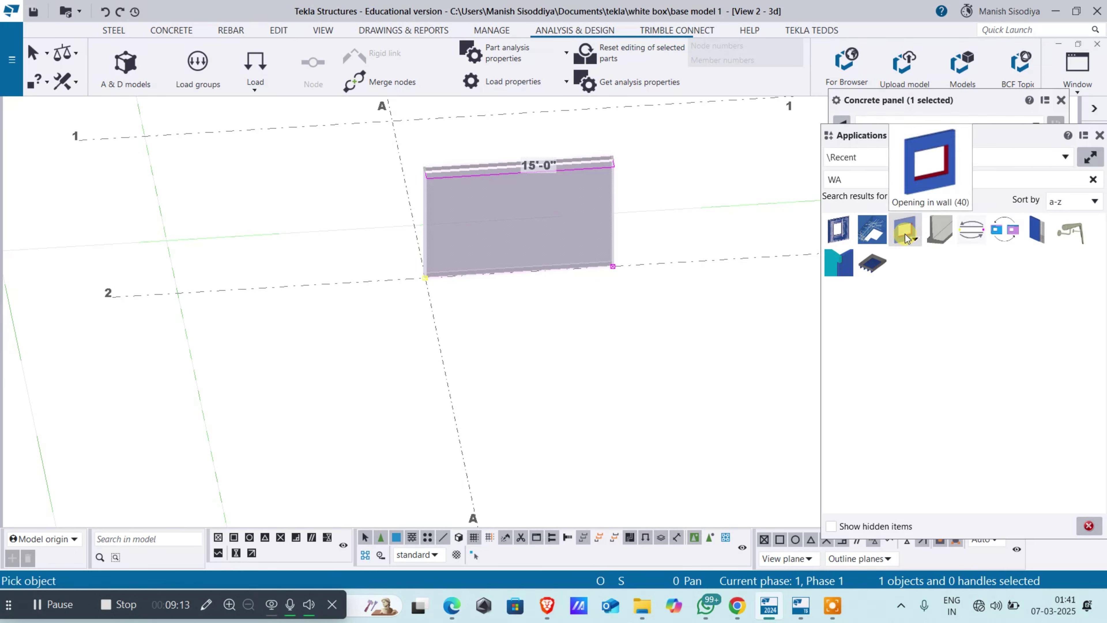
scroll(499, 205, up, 4)
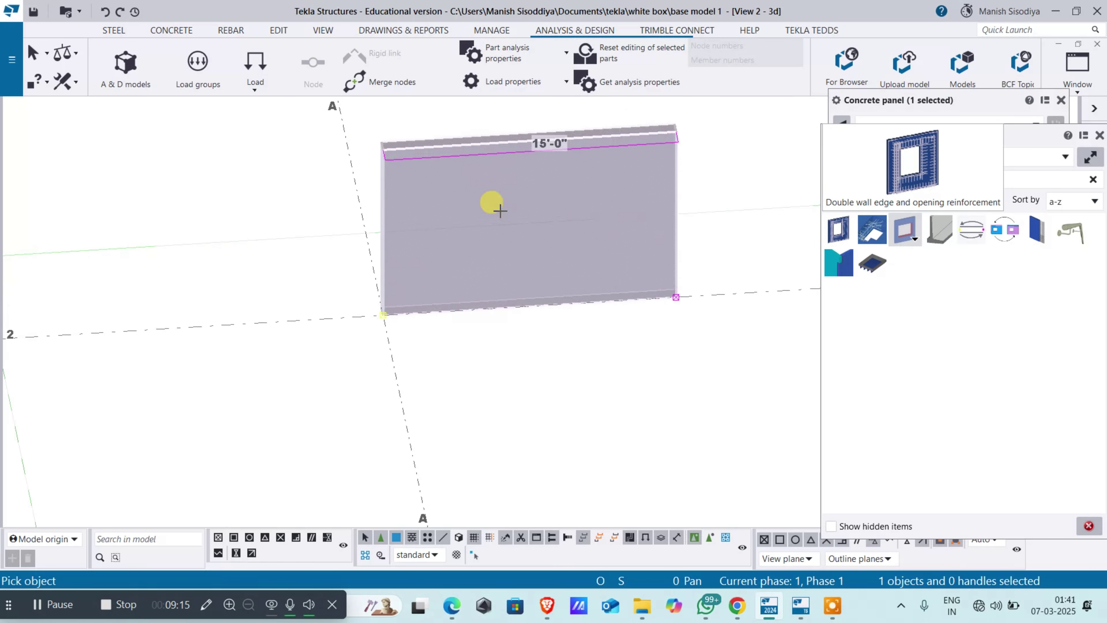
click(360, 318)
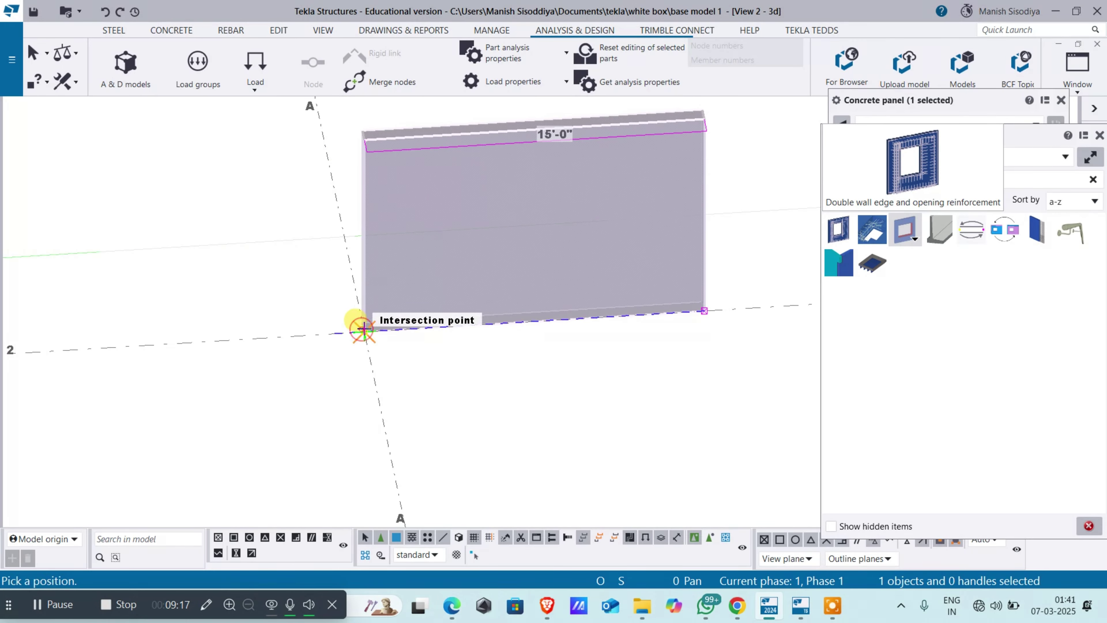
click(363, 332)
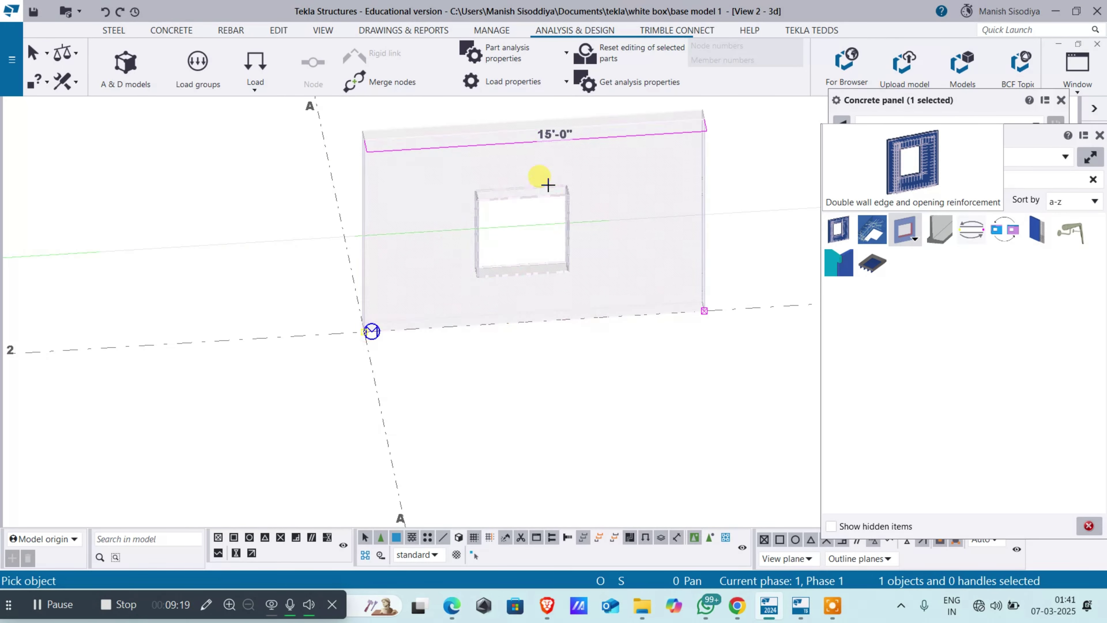
scroll(545, 183, up, 3)
scroll(488, 345, down, 4)
key(Escape)
scroll(488, 305, up, 3)
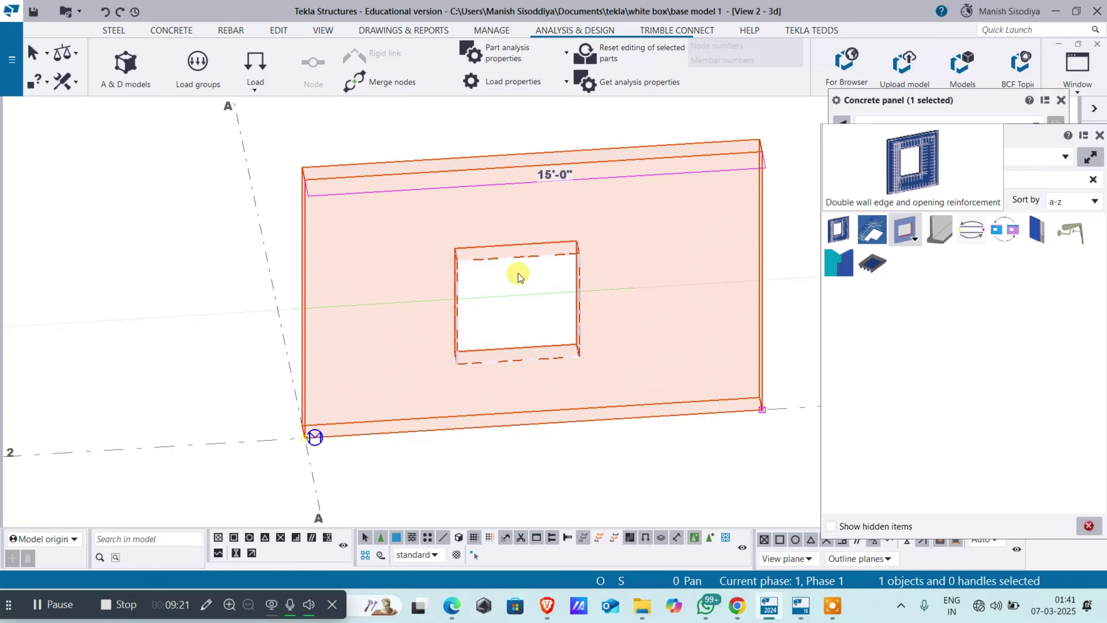
Step: Open the settings of the wall panel's Opening in wall (40) component, review the opening's size and offsets, and close them
scroll(520, 266, down, 5)
click(662, 248)
click(506, 282)
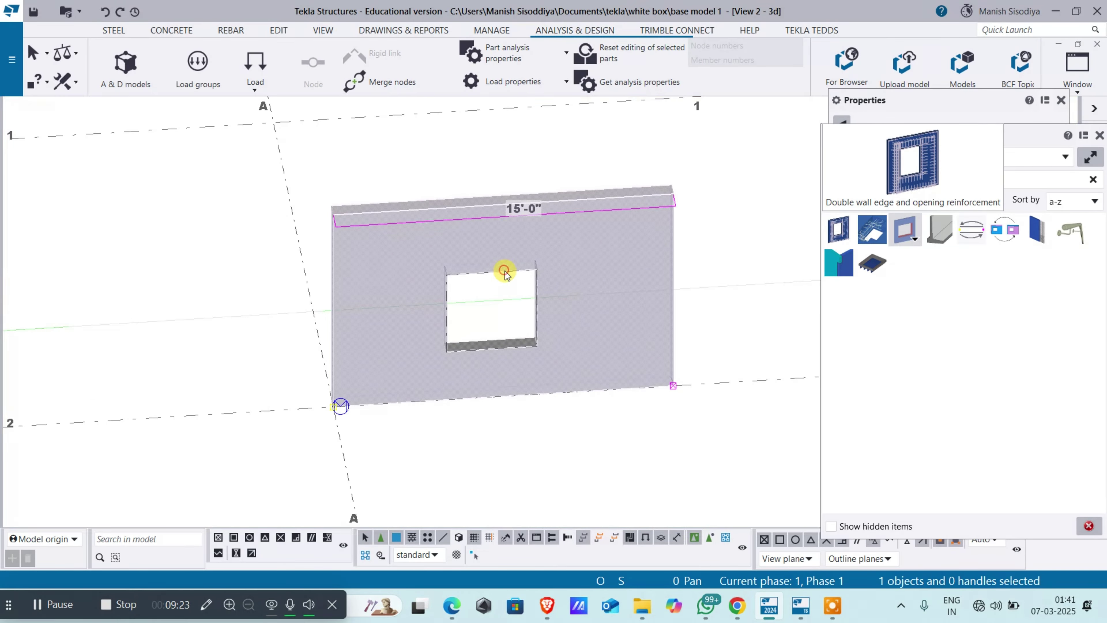
scroll(506, 271, up, 3)
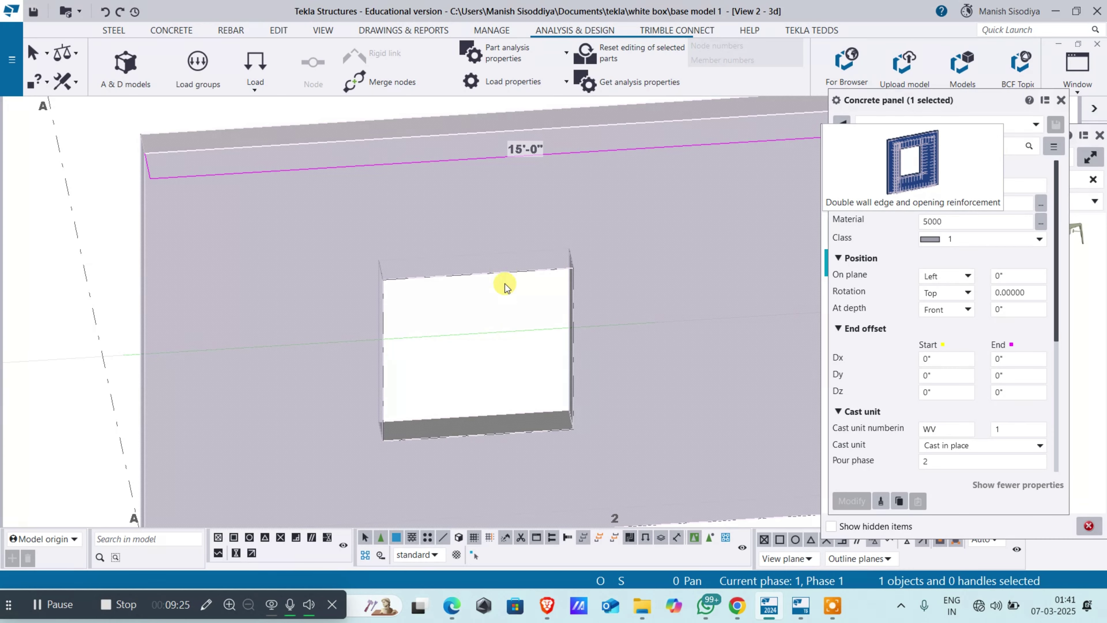
double_click(505, 274)
scroll(502, 278, down, 3)
click(996, 369)
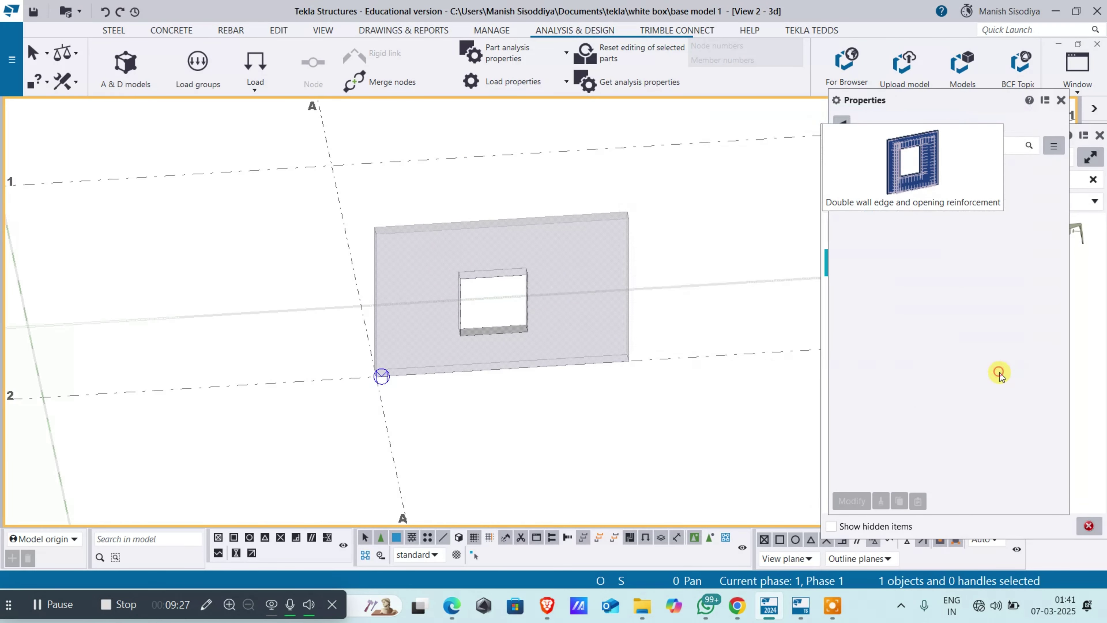
click(527, 283)
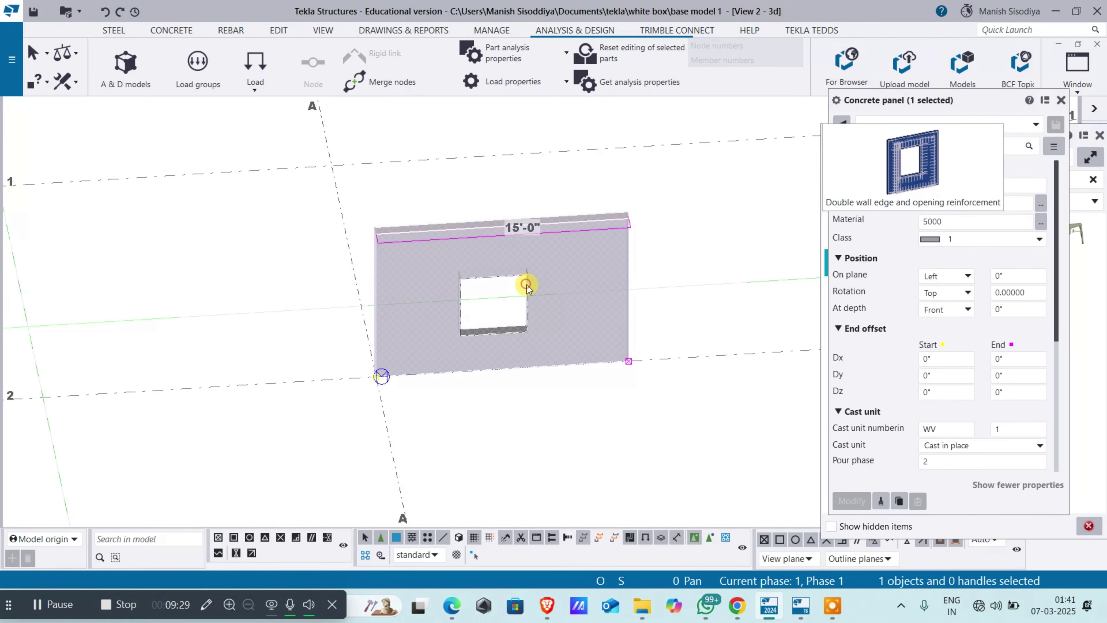
scroll(525, 281, up, 3)
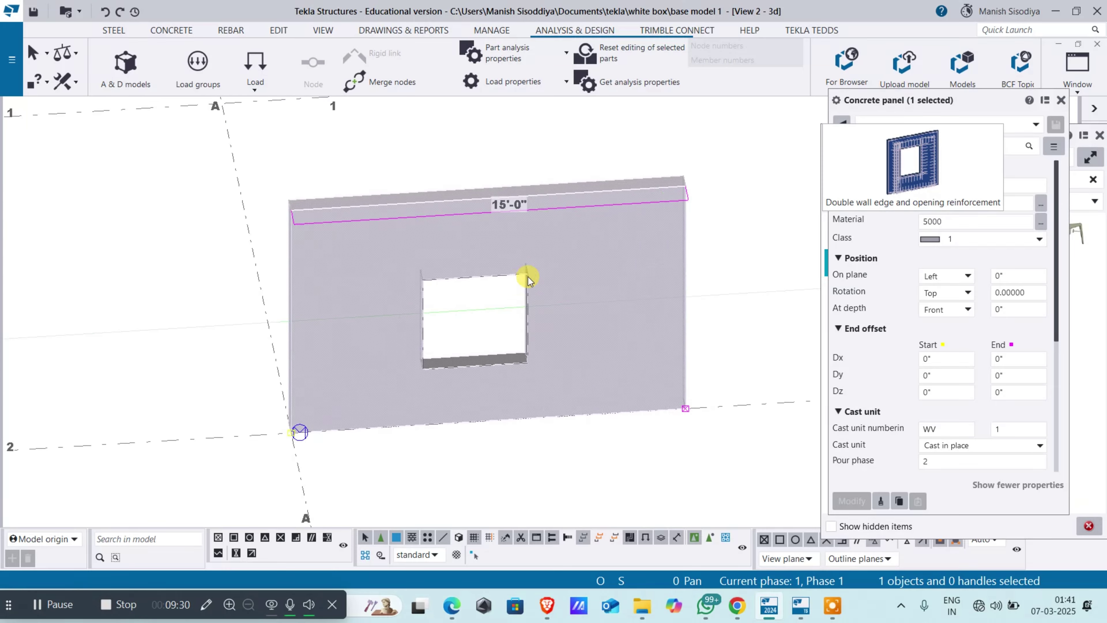
double_click(511, 274)
scroll(671, 230, down, 5)
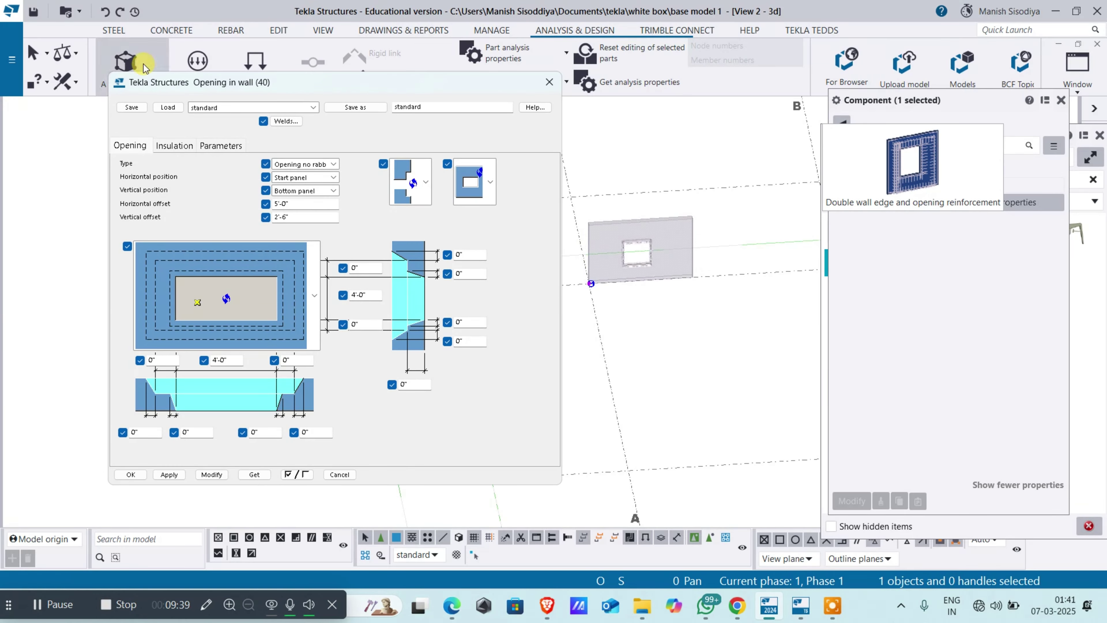
click(550, 82)
scroll(595, 240, up, 8)
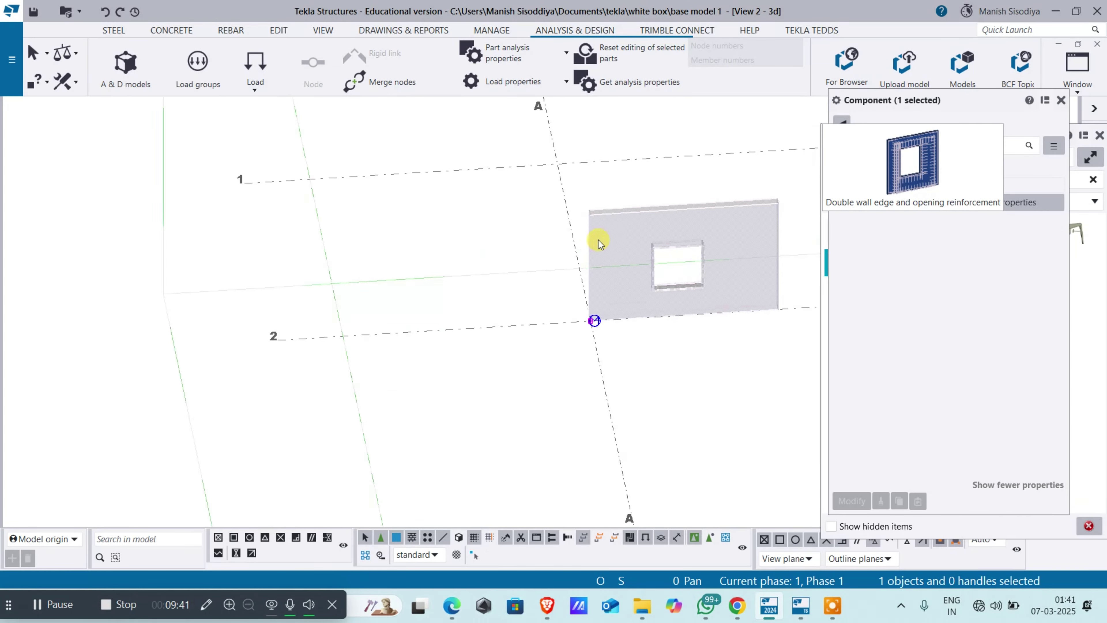
Step: Reopen the settings of the wall panel's Opening in wall component and set the opening's horizontal offset to 1'-0"
click(686, 310)
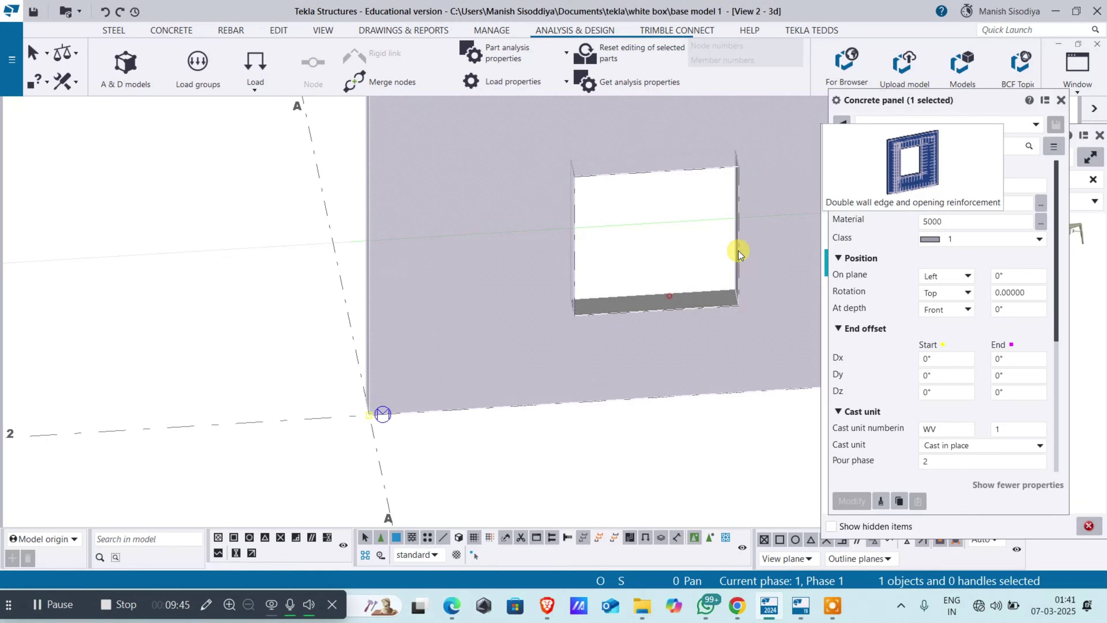
click(741, 238)
double_click(733, 215)
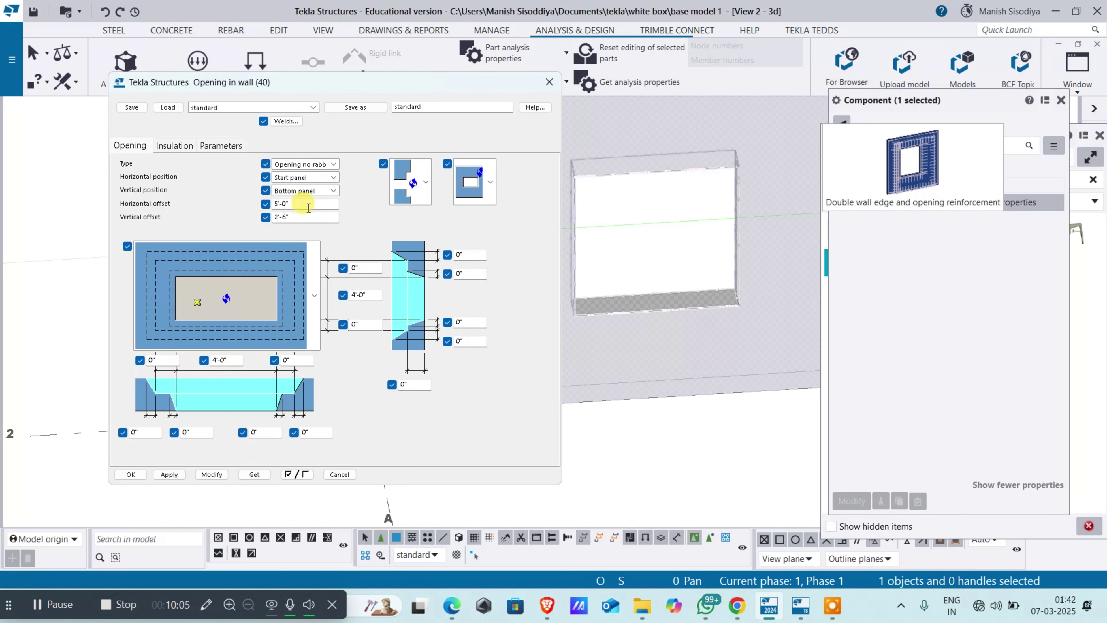
double_click(284, 204)
scroll(779, 240, down, 3)
scroll(778, 240, up, 3)
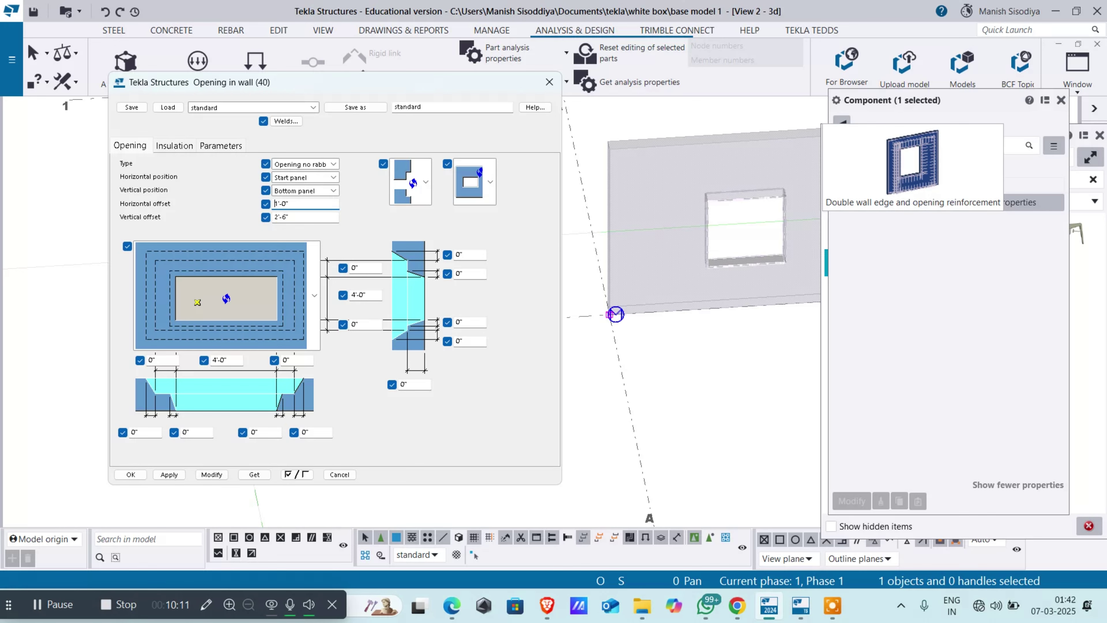
click(215, 474)
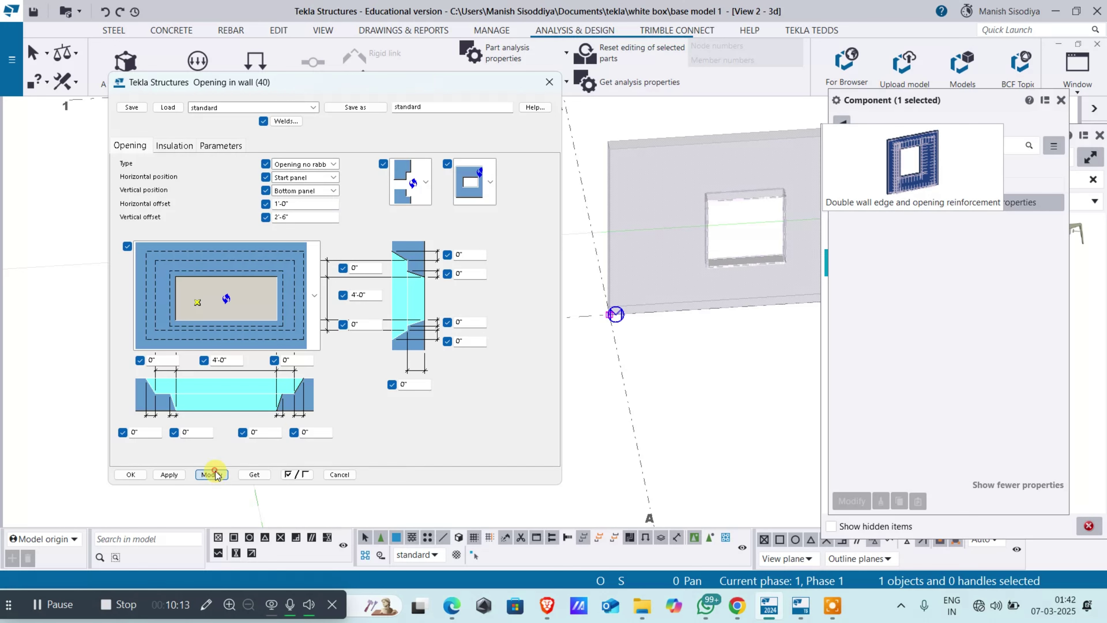
scroll(613, 249, up, 2)
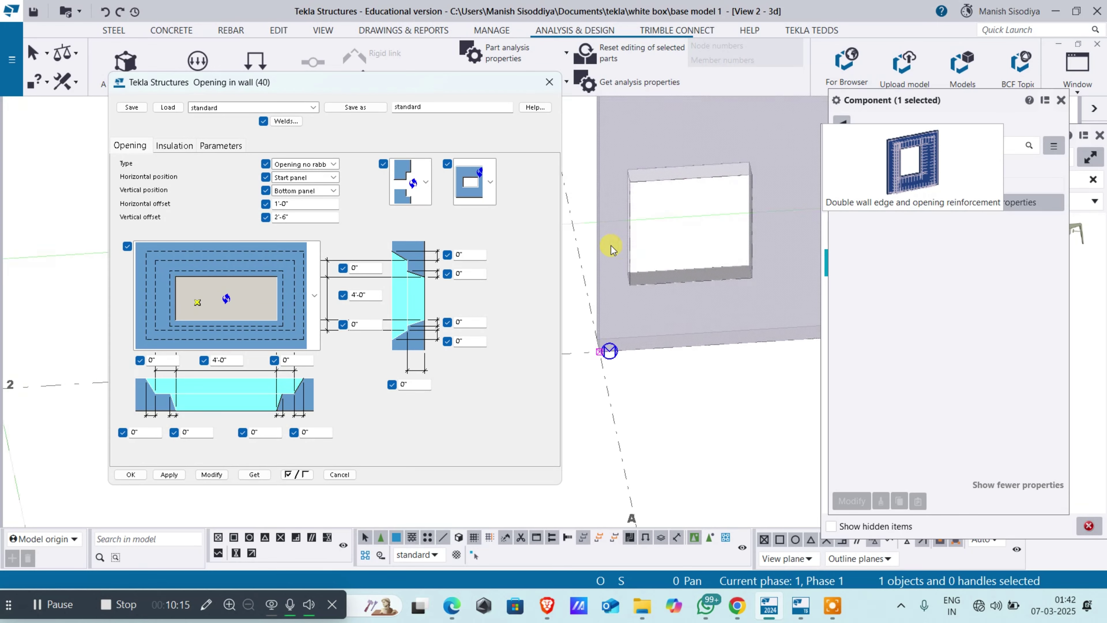
scroll(612, 247, up, 1)
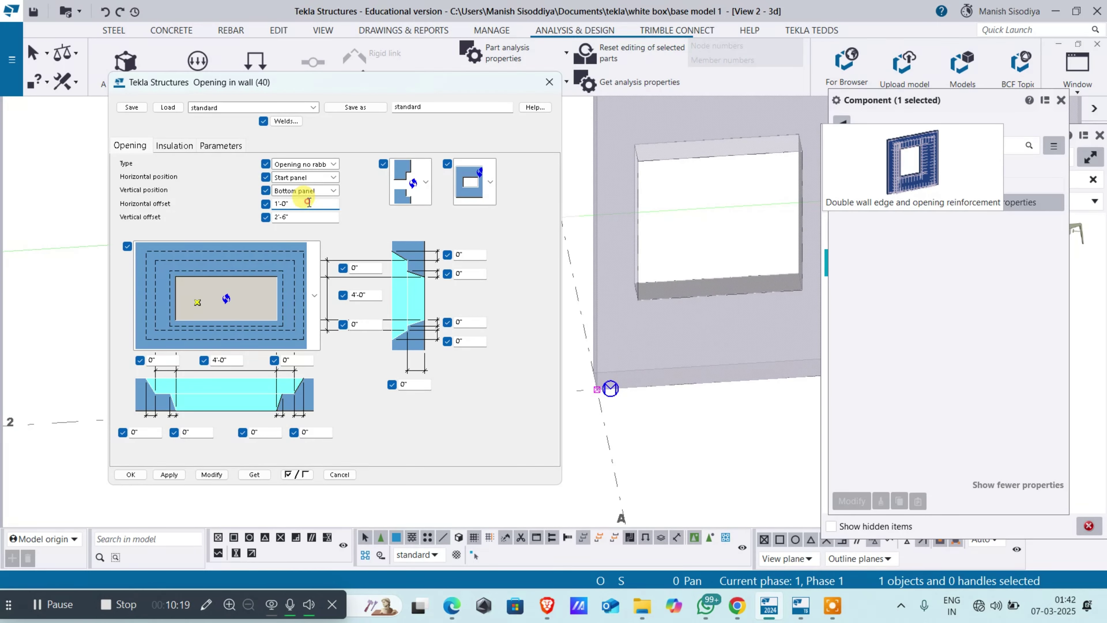
Step: Turn the opening into a door by setting its vertical offset to 0" and its height to 7'-0"
double_click(308, 202)
double_click(295, 217)
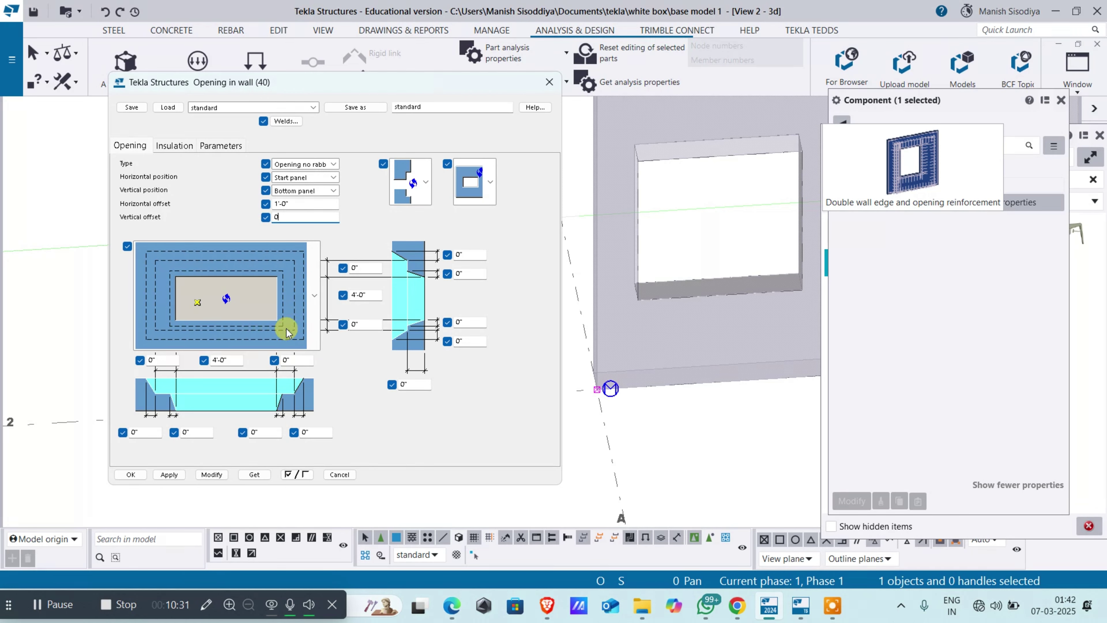
drag(368, 295, 312, 302)
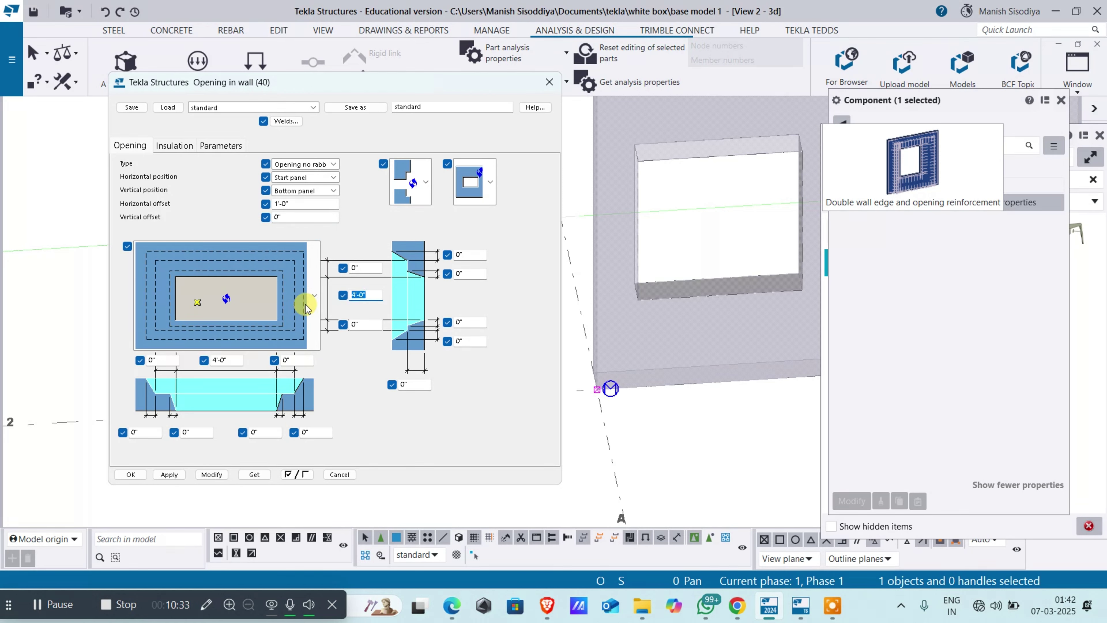
text(7)
click(211, 474)
scroll(754, 308, down, 3)
scroll(753, 308, up, 2)
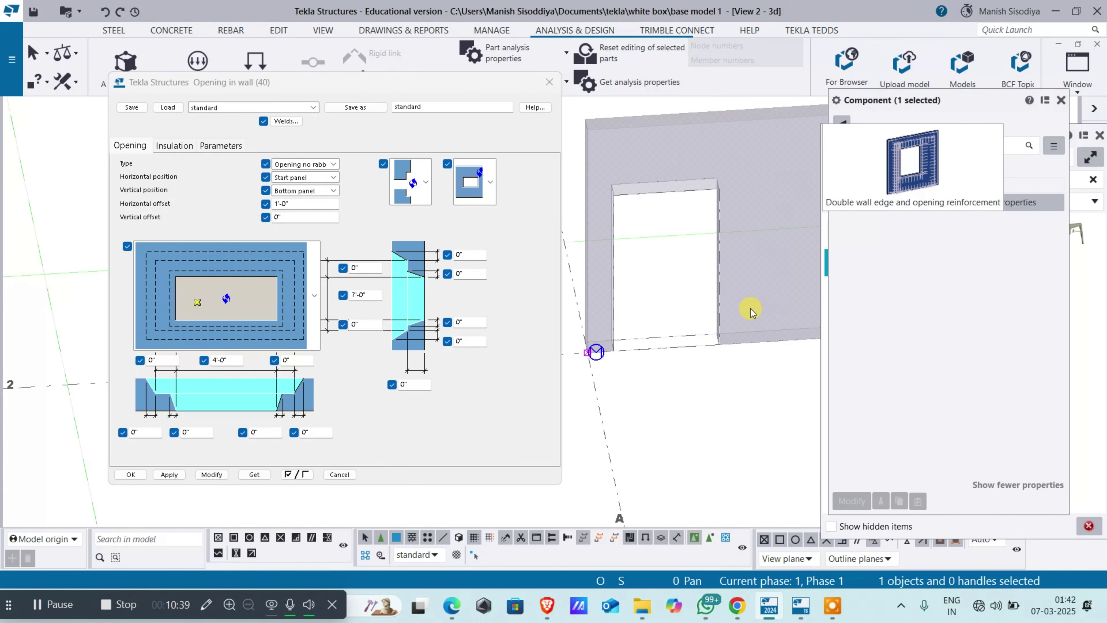
Step: Set the door opening's width to 3'-6", apply it to the wall panel, and close the component settings
double_click(229, 359)
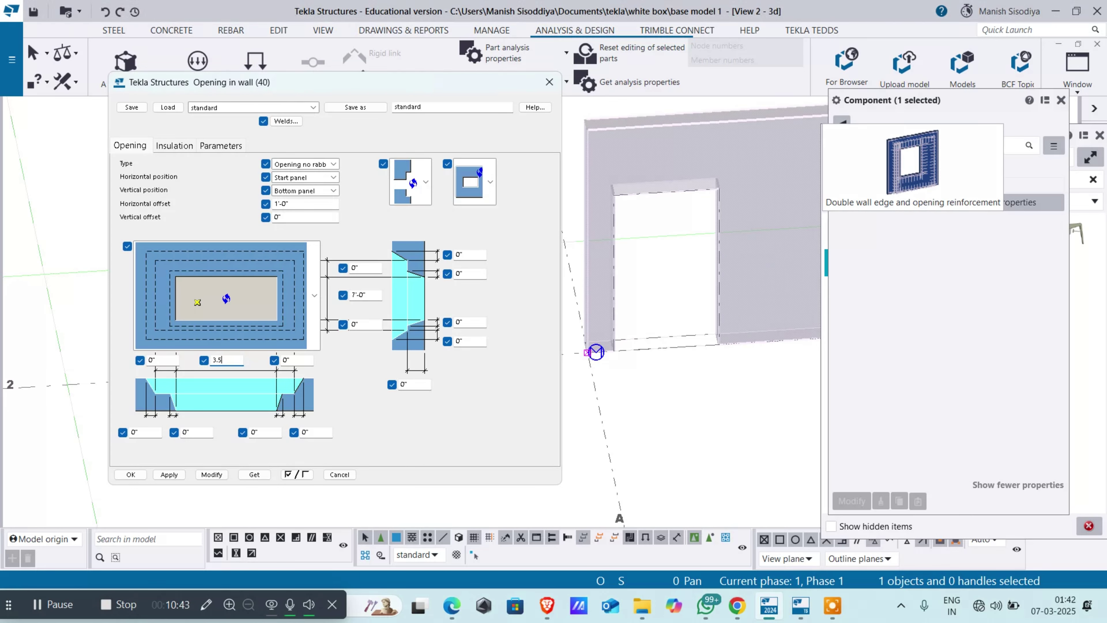
click(212, 474)
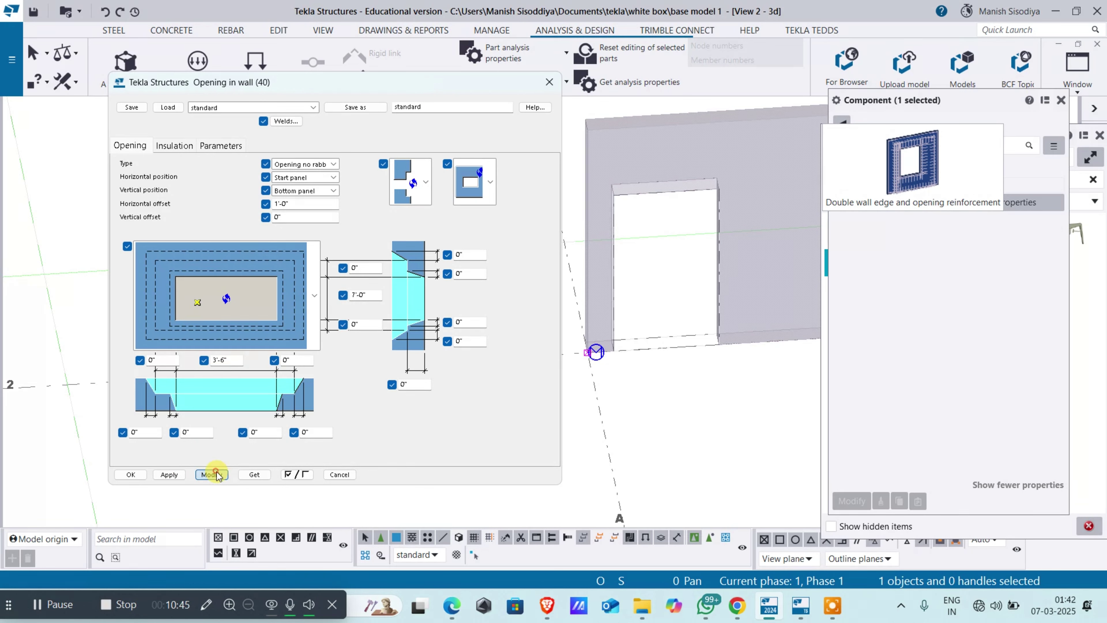
scroll(676, 255, down, 2)
scroll(672, 257, down, 3)
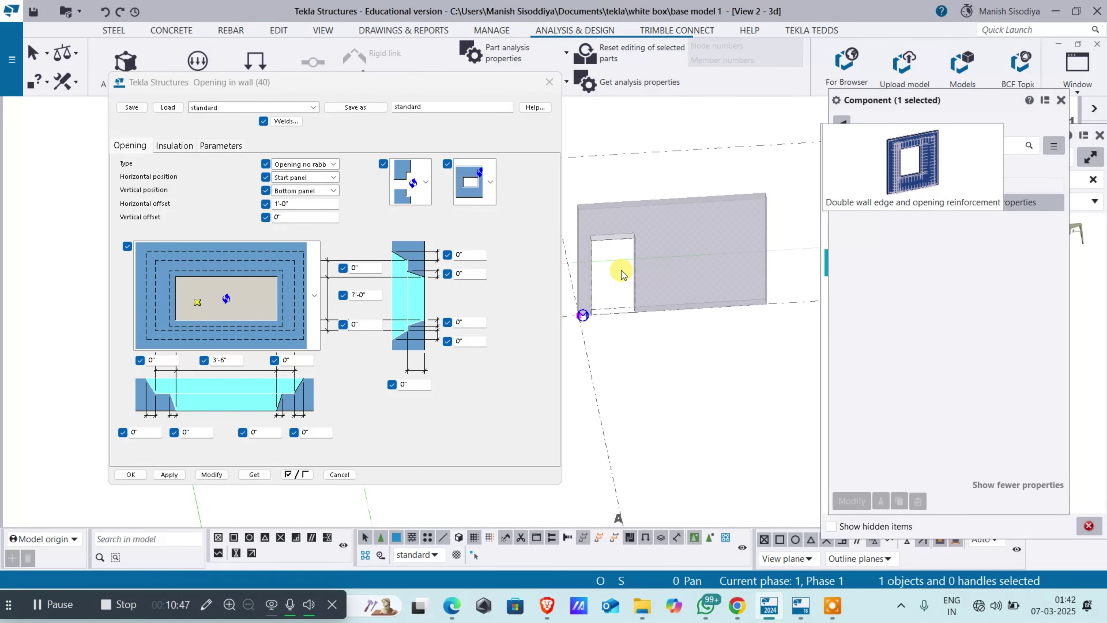
middle_drag(644, 283, 702, 274)
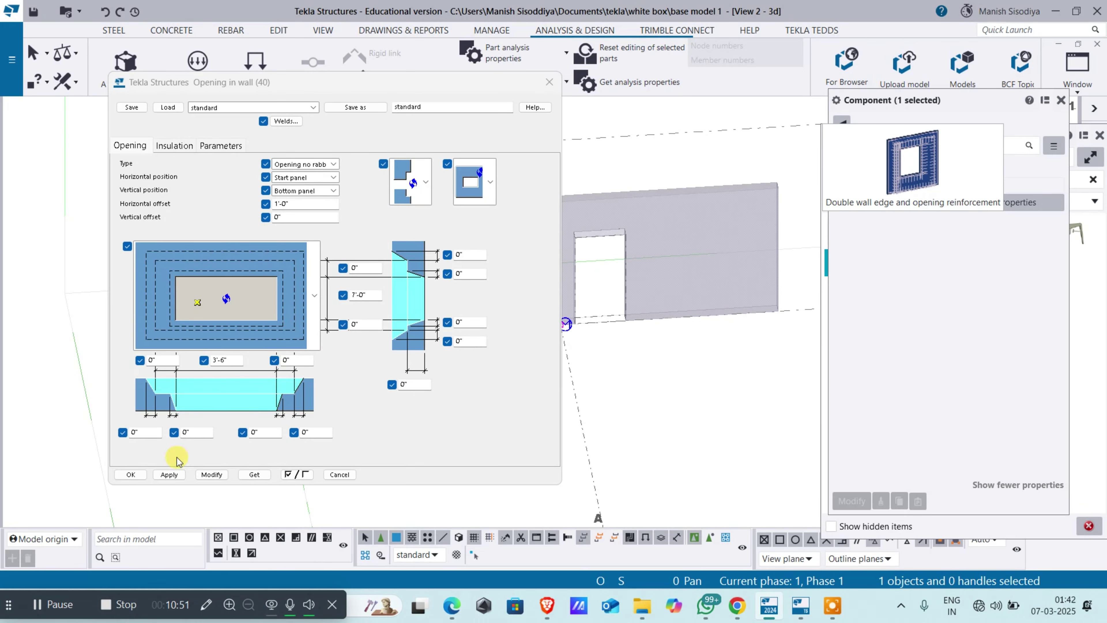
click(212, 475)
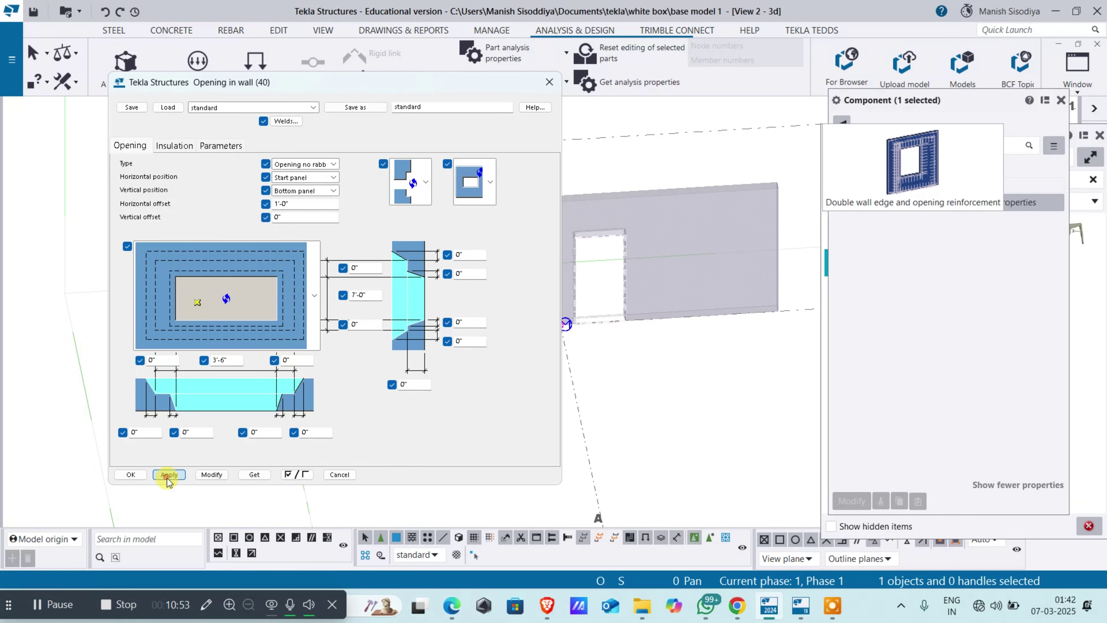
click(131, 475)
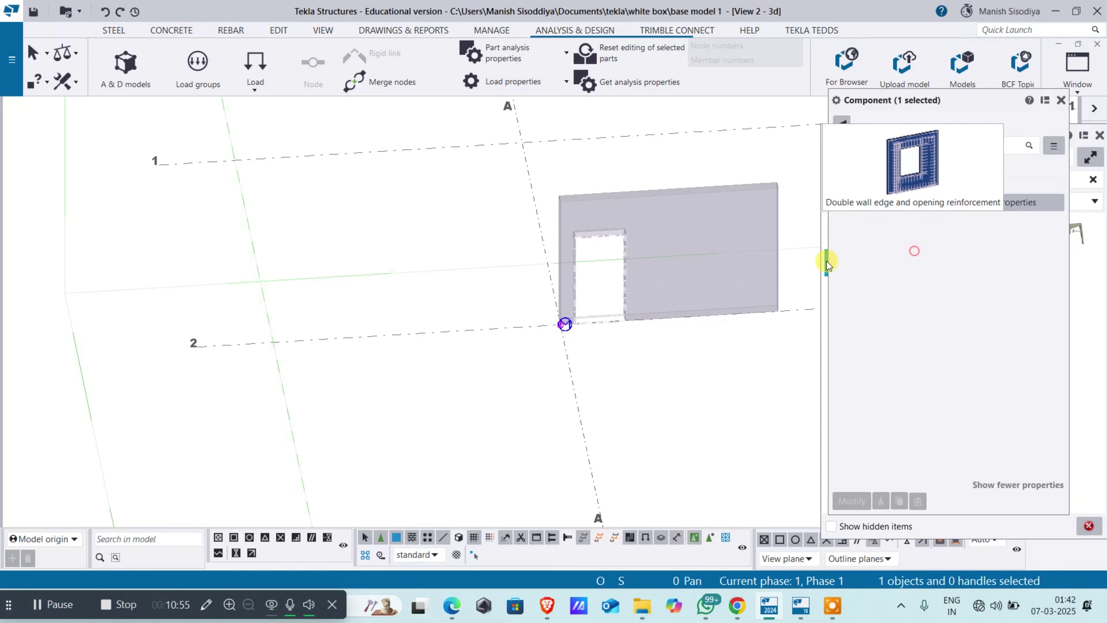
Step: With the wall panel selected, configure a second Opening in wall component with height 4'-0", width 6'-0" and horizontal offset 5'-0"
click(710, 194)
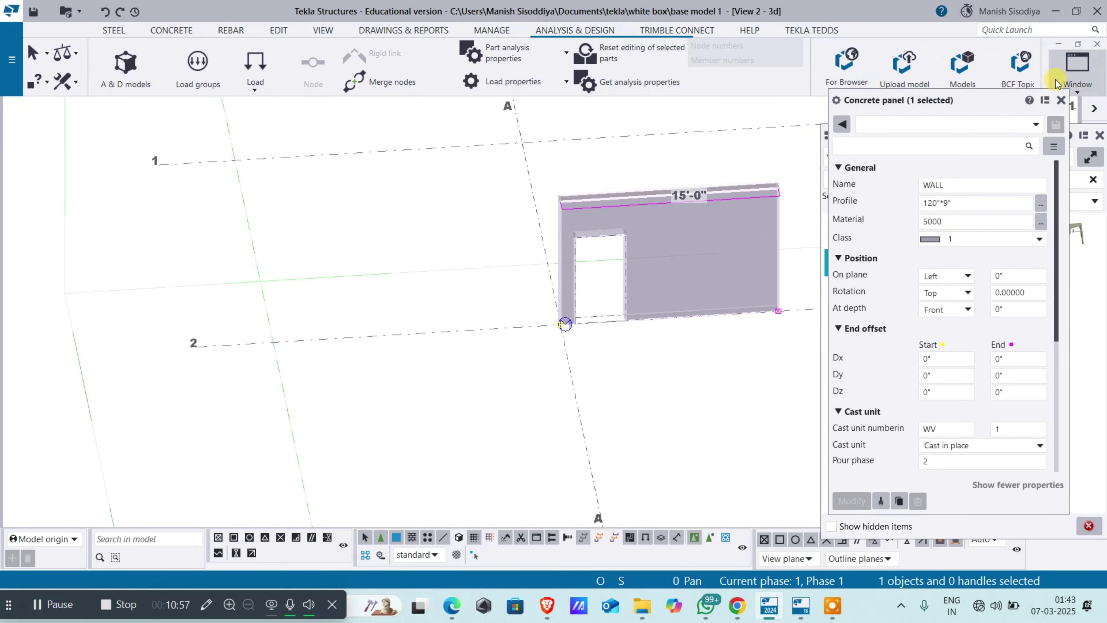
click(1062, 99)
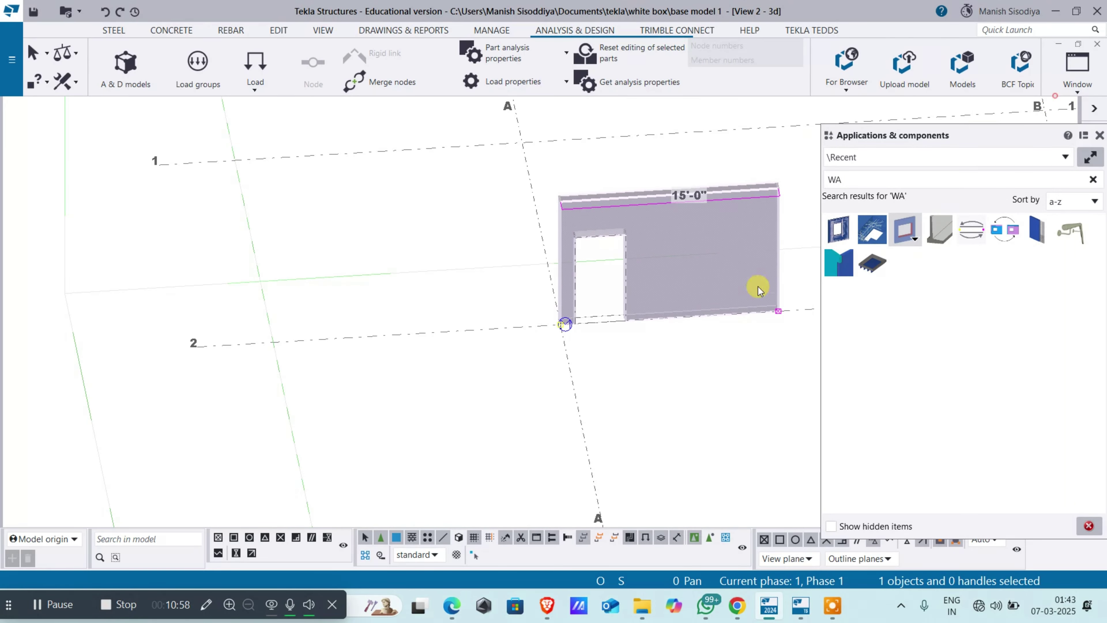
double_click(900, 231)
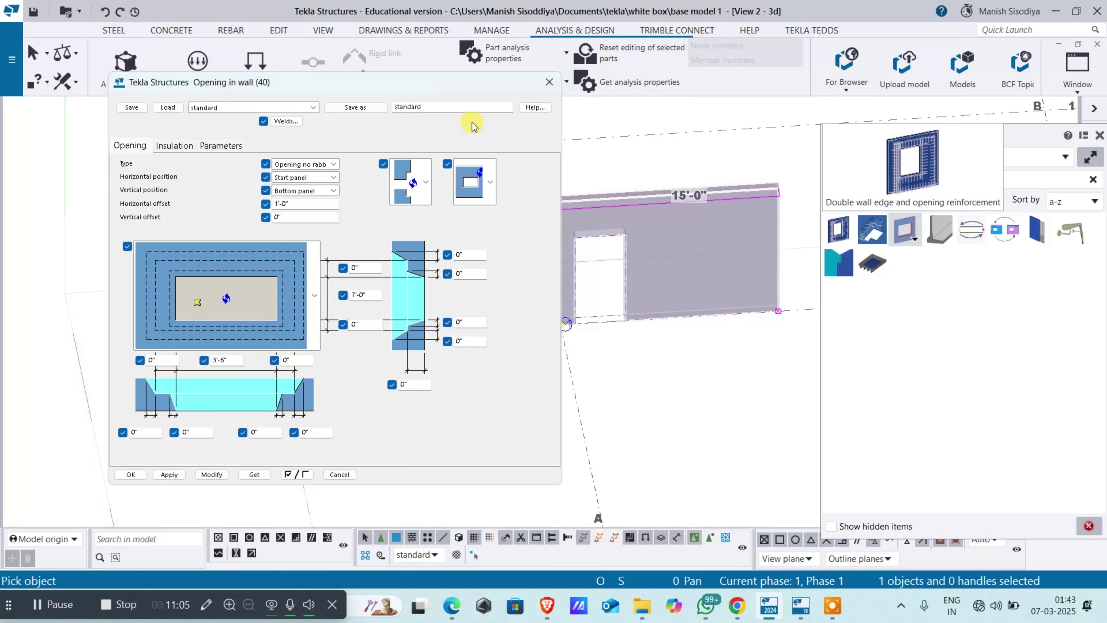
double_click(372, 293)
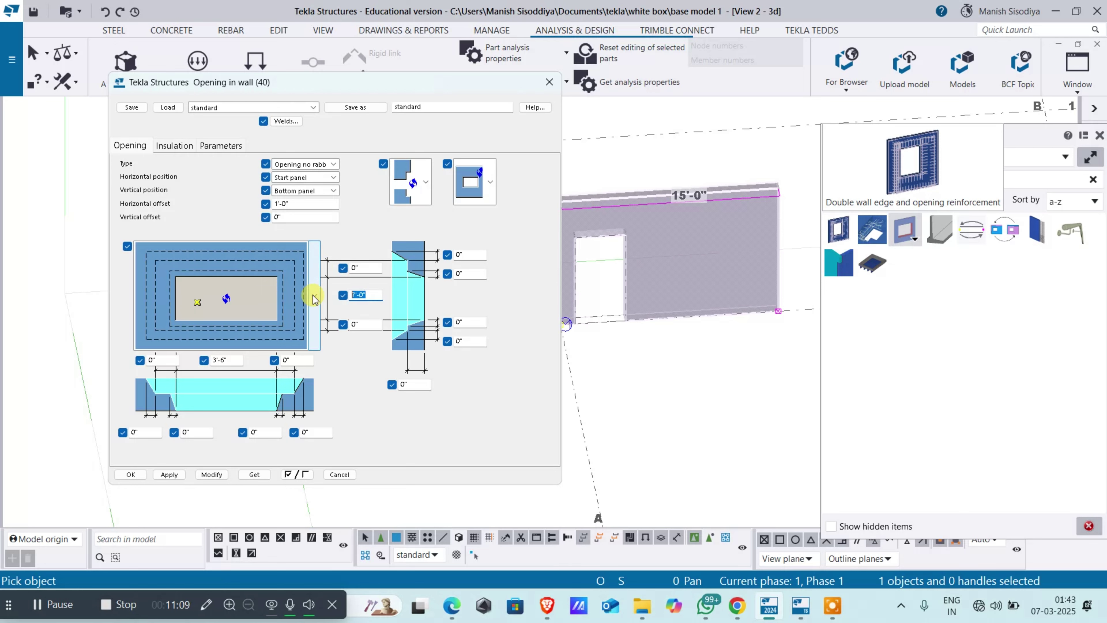
text(4)
double_click(214, 362)
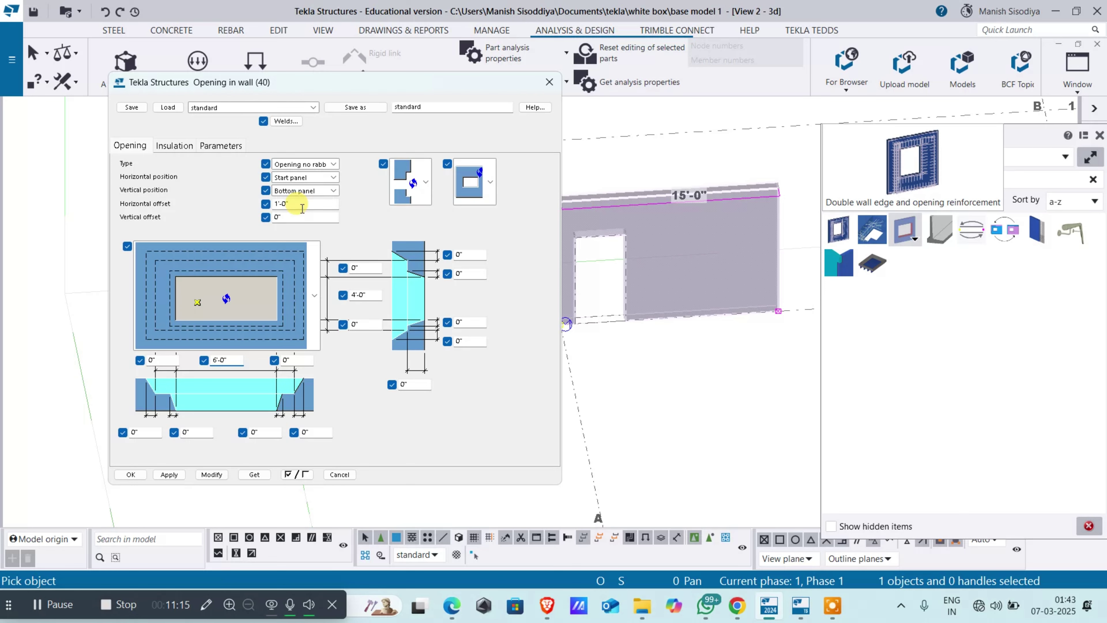
double_click(281, 203)
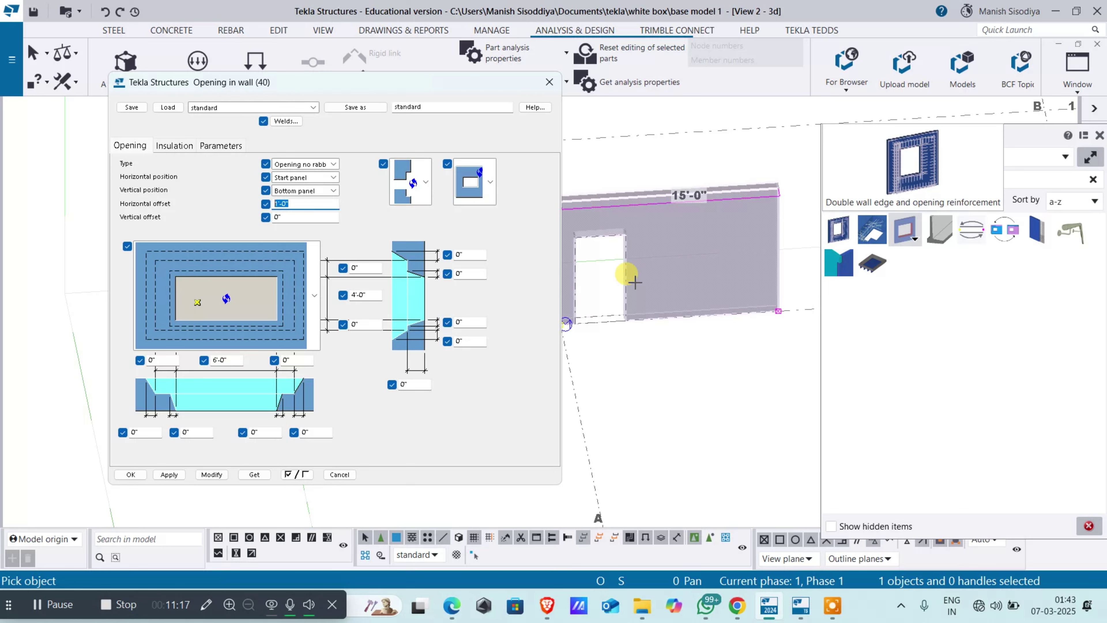
text(5)
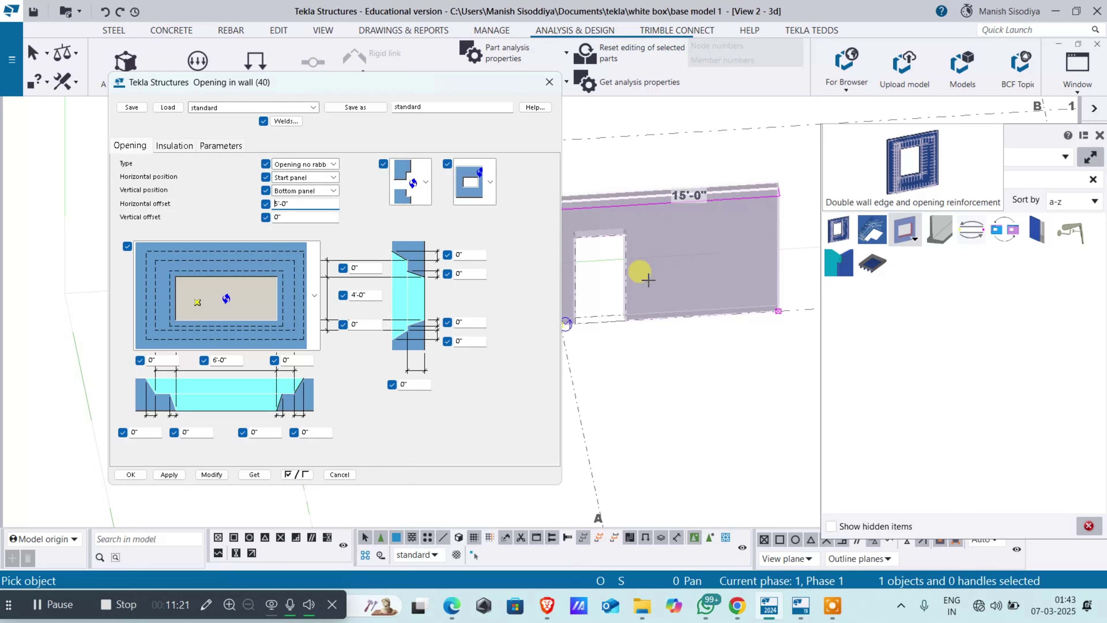
click(209, 475)
click(131, 475)
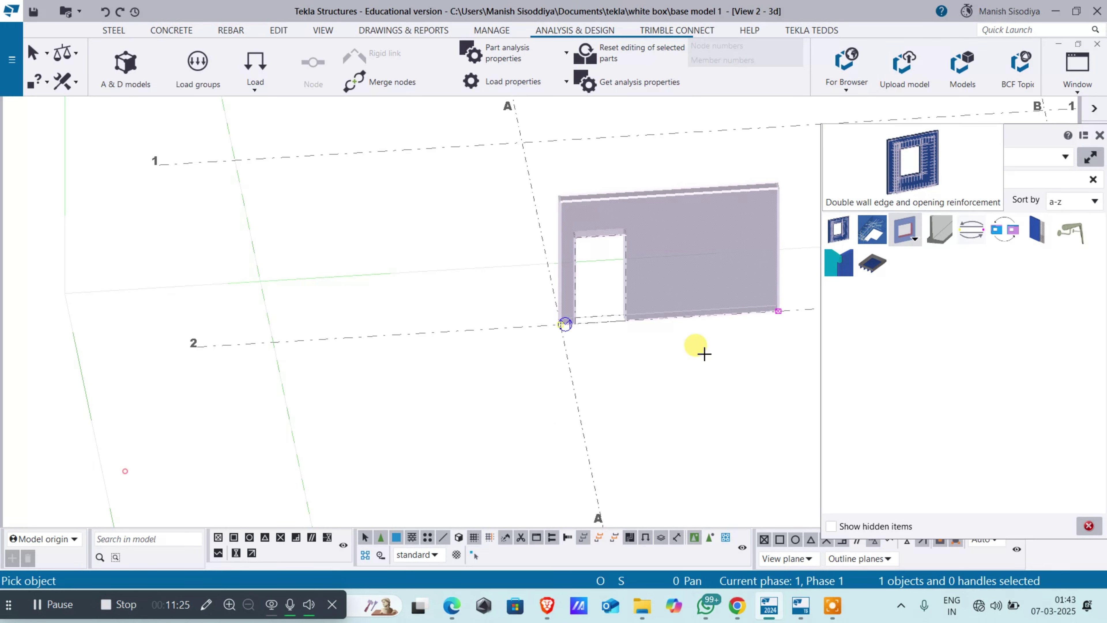
Step: Insert the second opening into the wall panel, using the mid point of the panel's base edge as the position
click(693, 310)
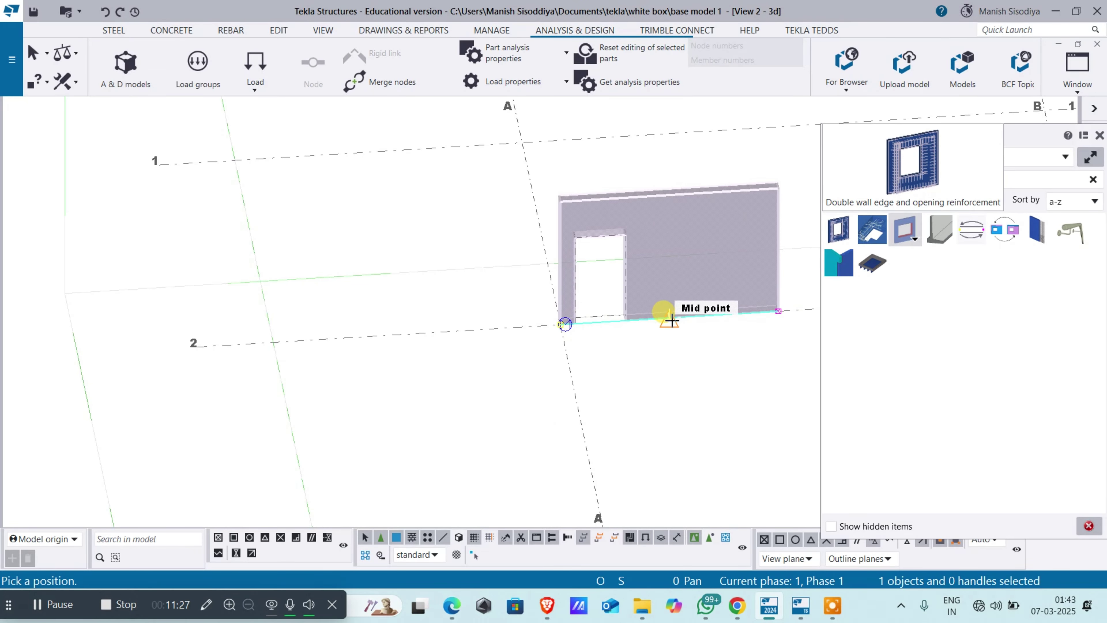
click(670, 321)
scroll(670, 316, up, 5)
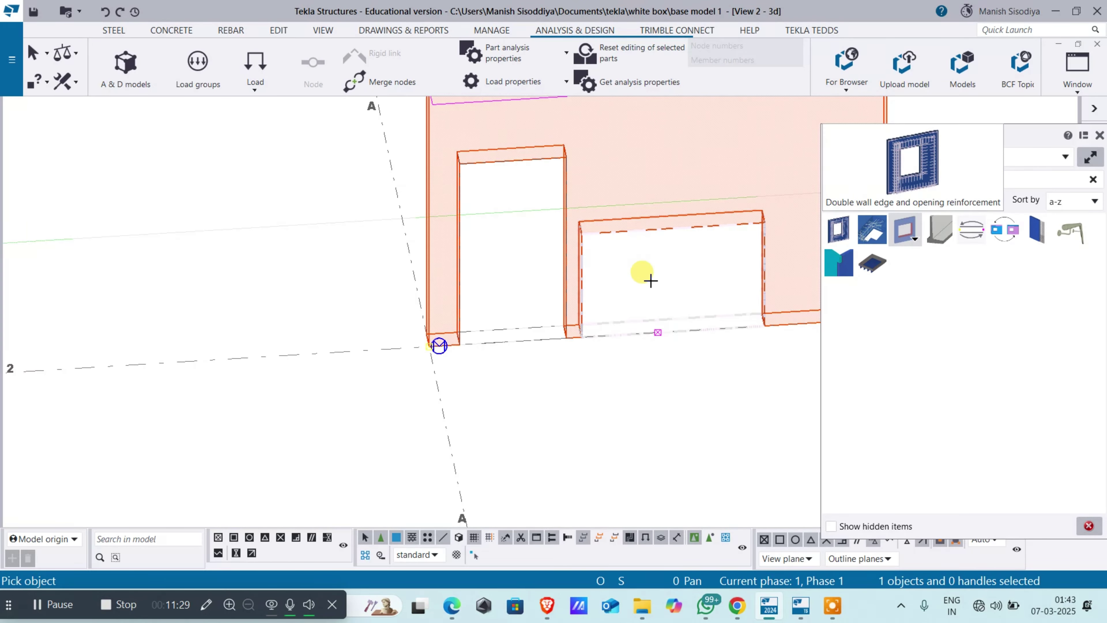
scroll(651, 281, down, 4)
scroll(675, 261, up, 2)
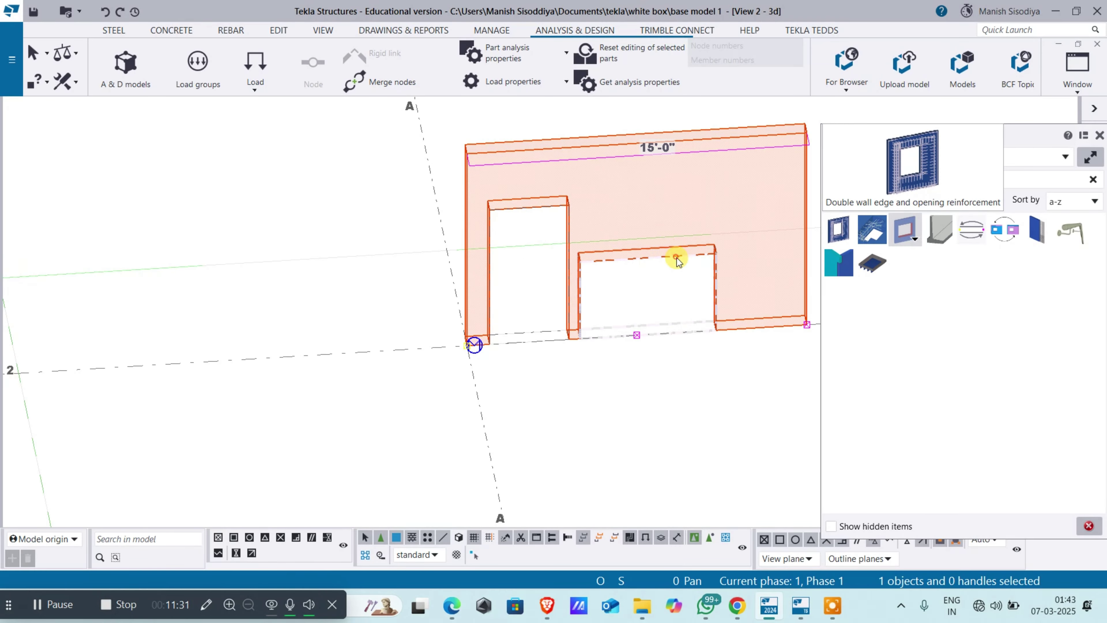
Step: Set the second opening's vertical offset to 3'-0" to raise it as a window, and close its settings
click(676, 258)
double_click(676, 258)
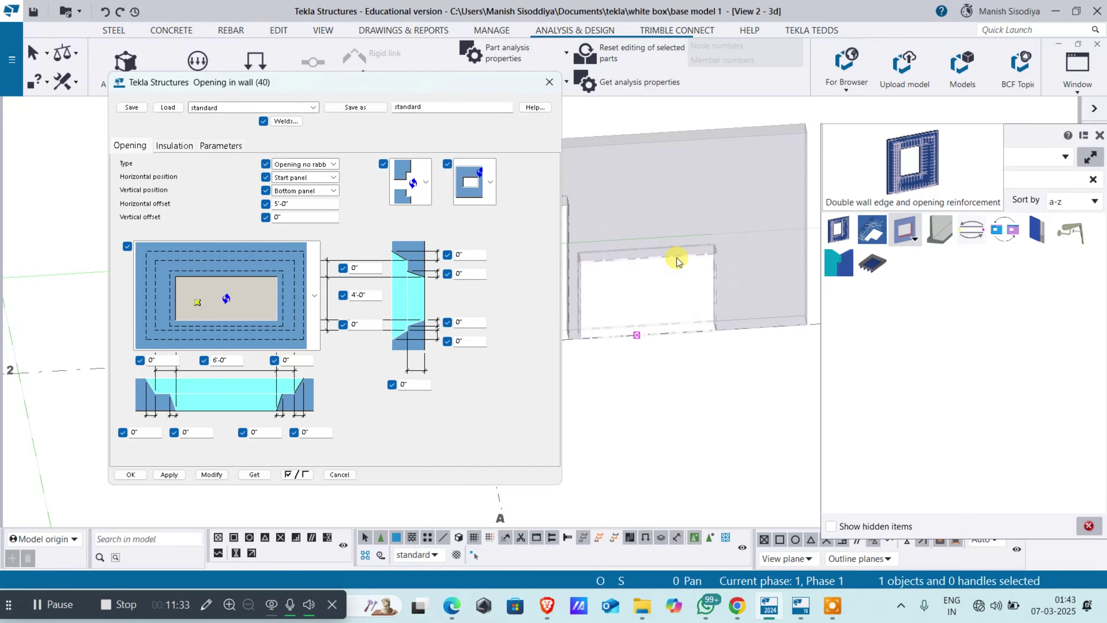
scroll(676, 266, down, 2)
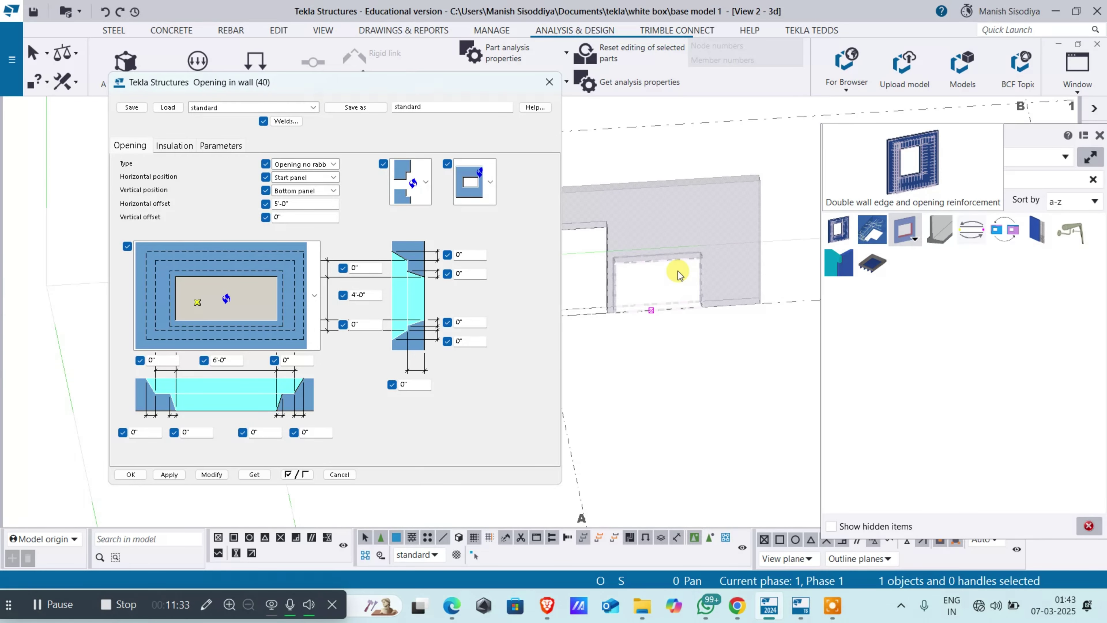
double_click(288, 216)
click(212, 474)
click(139, 474)
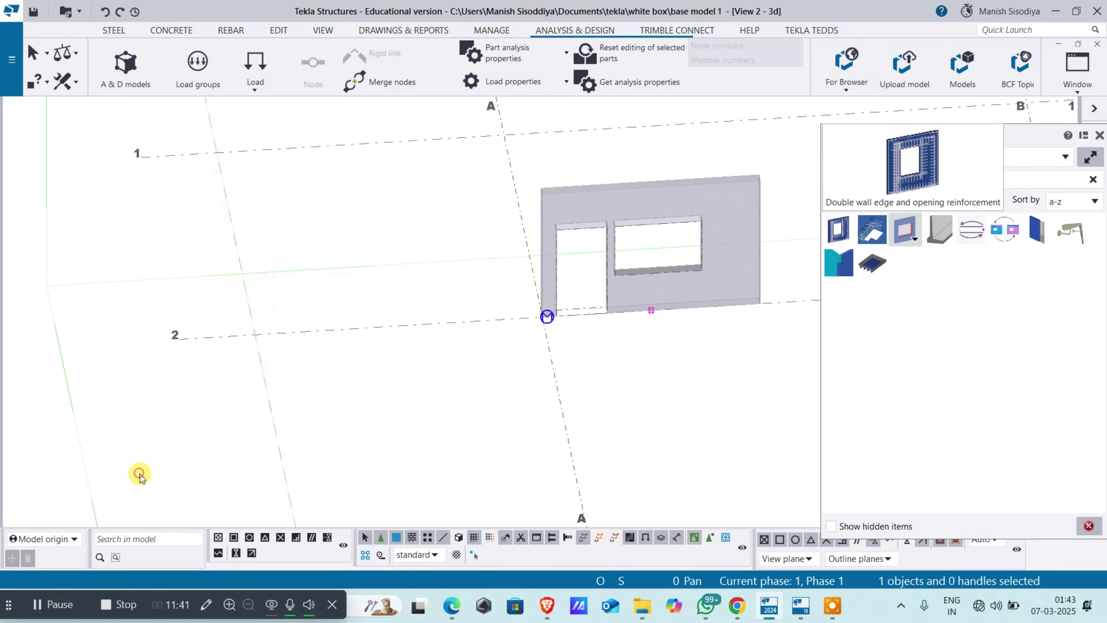
scroll(512, 396, down, 2)
scroll(571, 351, up, 3)
scroll(571, 351, up, 1)
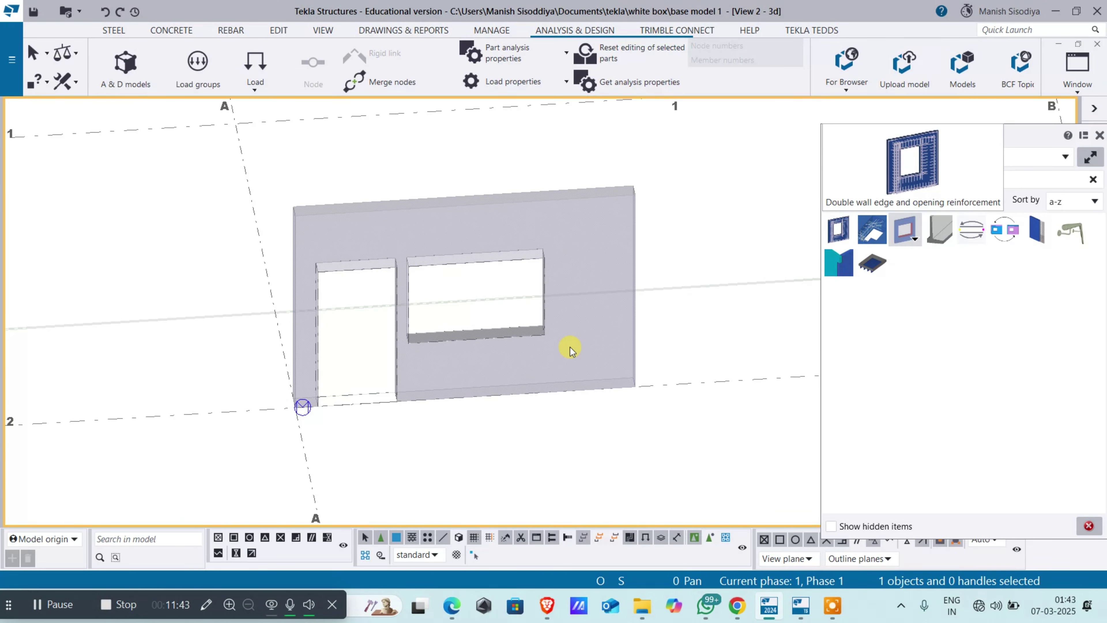
Step: Reopen the window opening's component settings and set its horizontal offset to 8'-0"
click(531, 321)
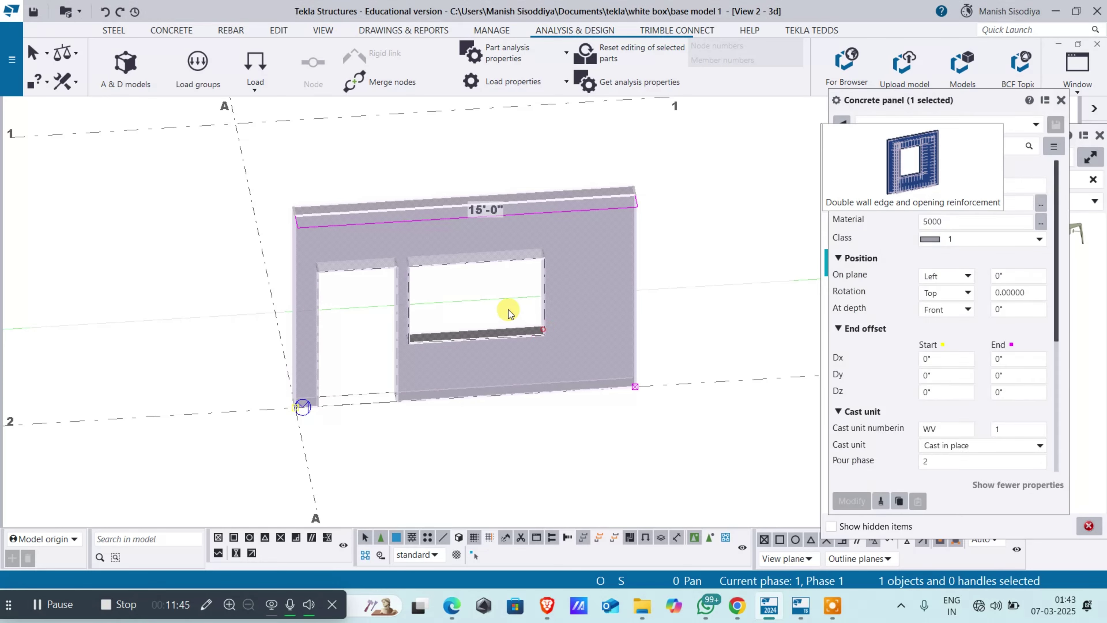
double_click(507, 309)
click(532, 264)
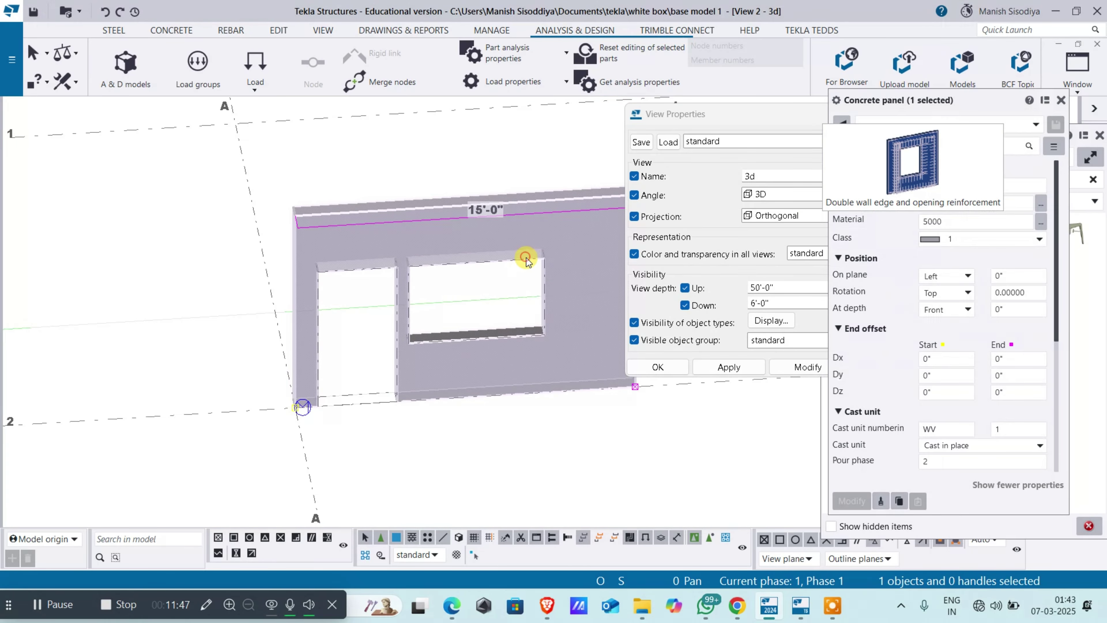
double_click(493, 259)
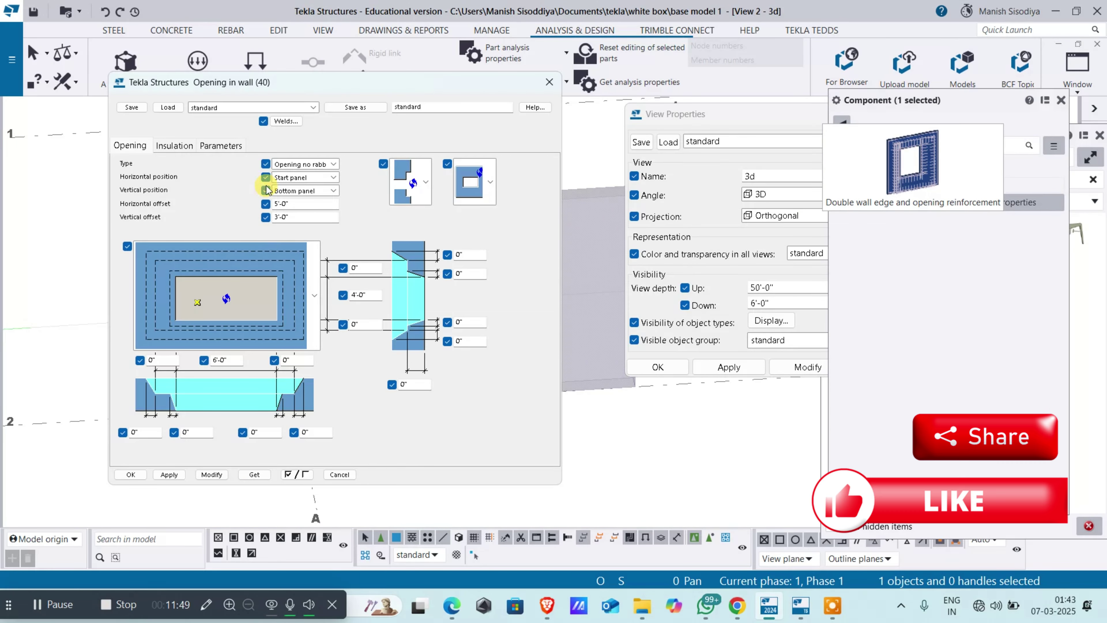
click(302, 211)
double_click(299, 202)
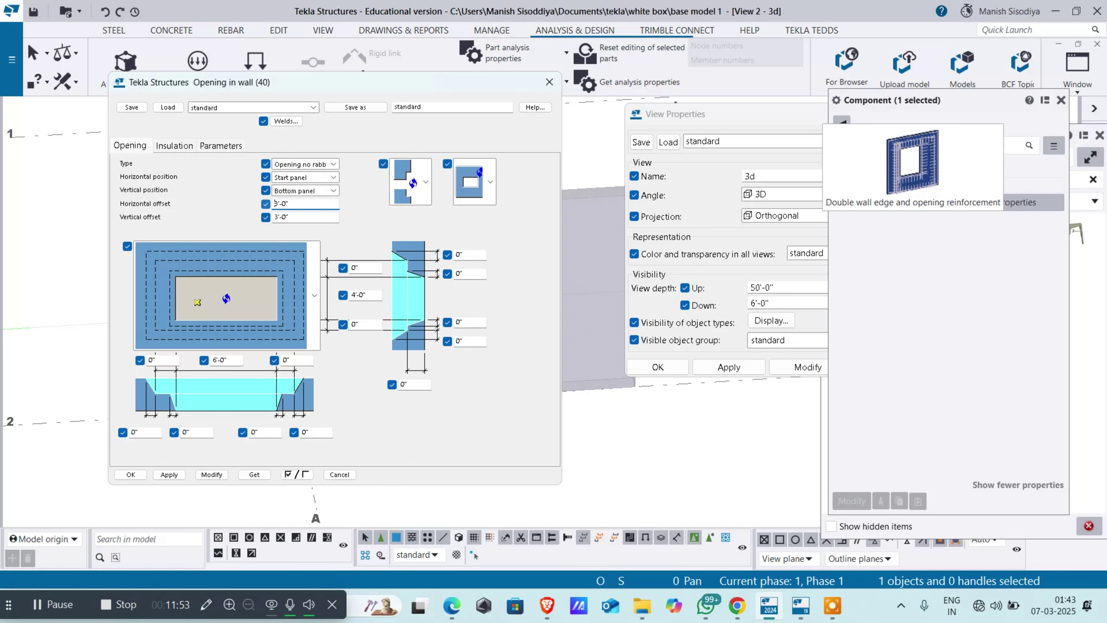
click(212, 474)
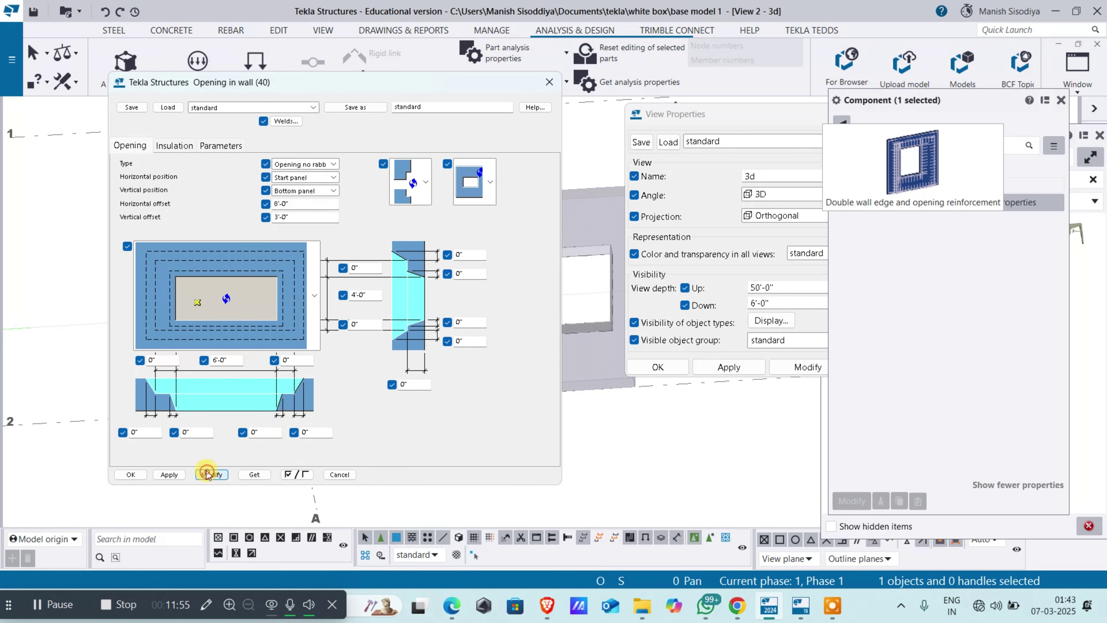
scroll(583, 336, down, 6)
middle_drag(617, 396, 573, 449)
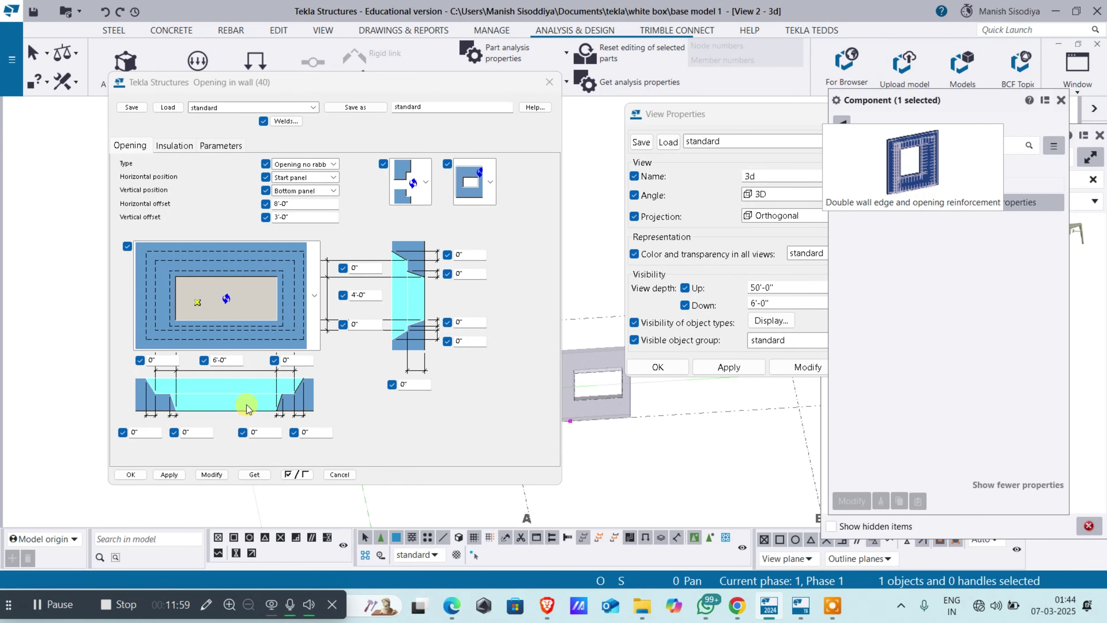
Step: Set the window opening's horizontal offset to 7'-0", apply the change, and close the component settings
double_click(298, 204)
text(7)
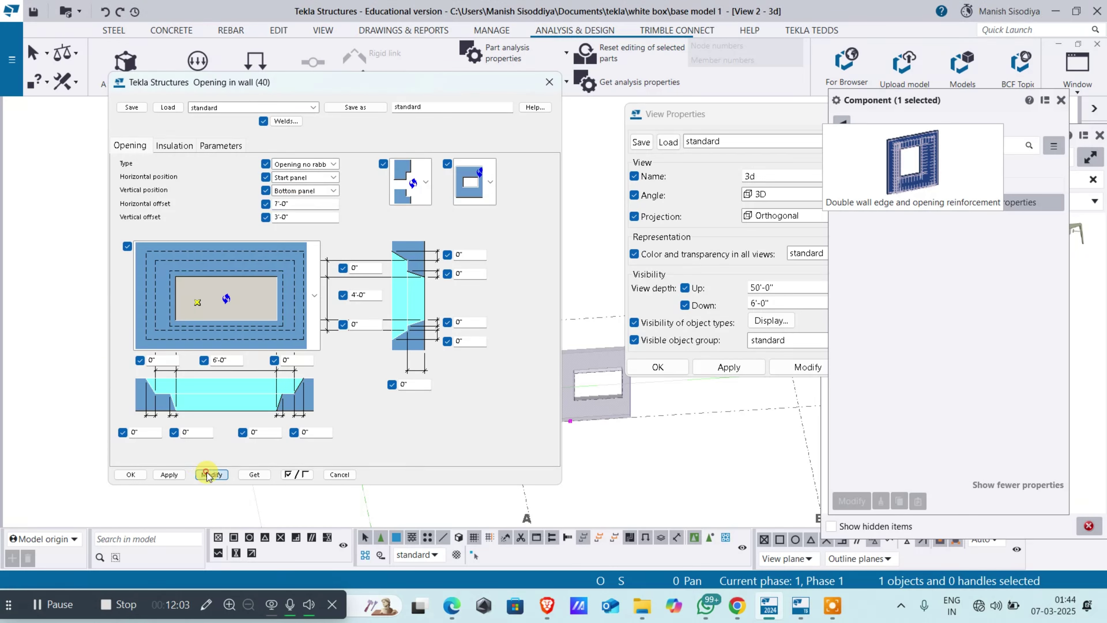
click(174, 475)
click(131, 475)
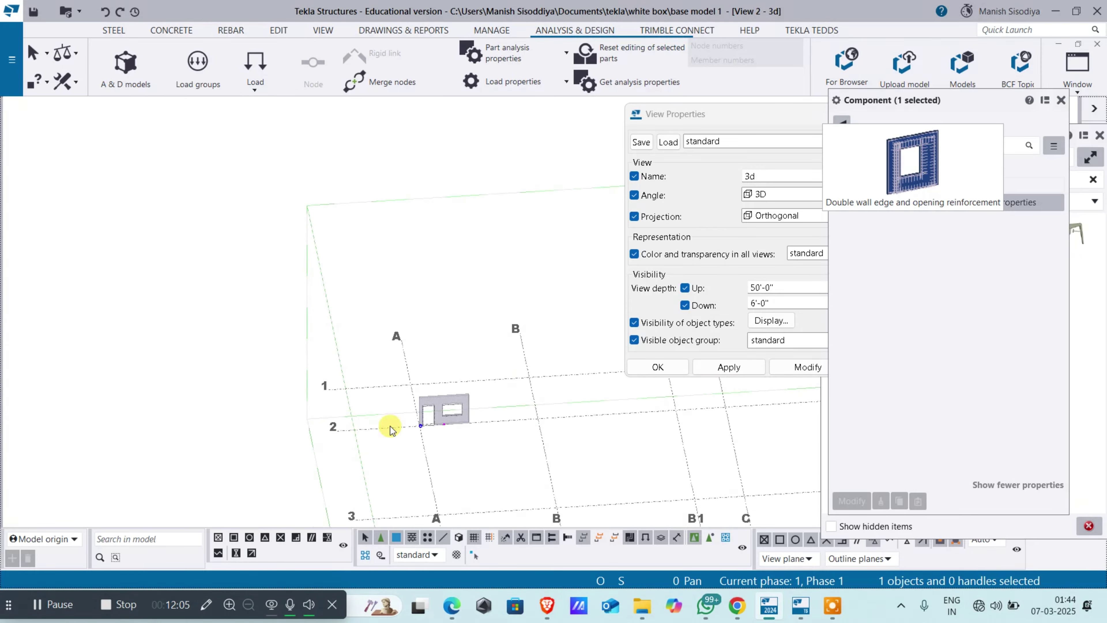
scroll(458, 401, up, 3)
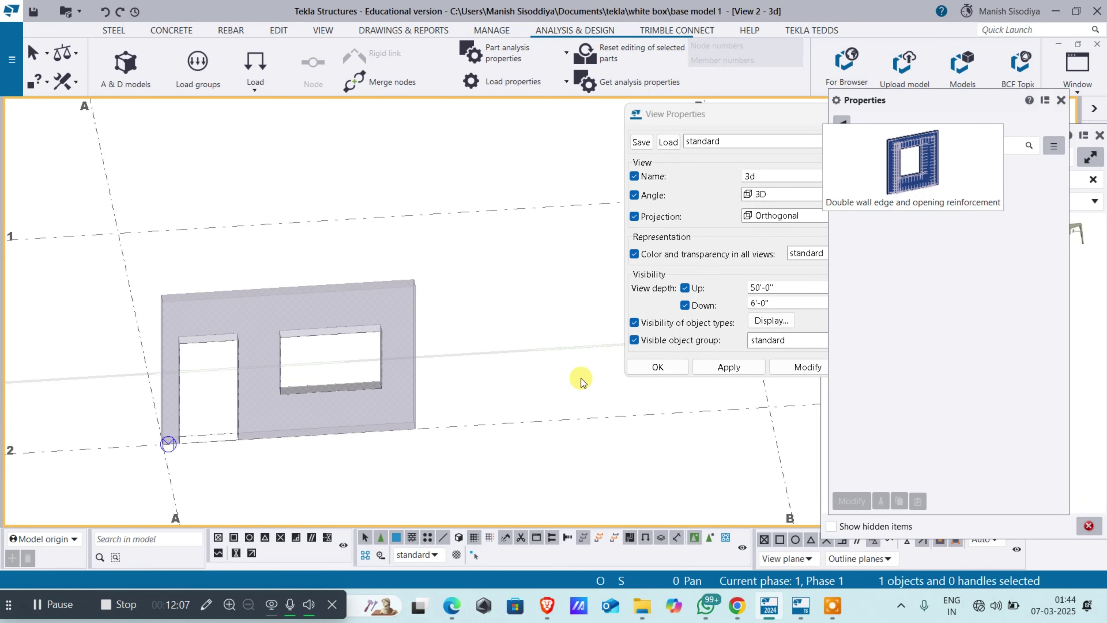